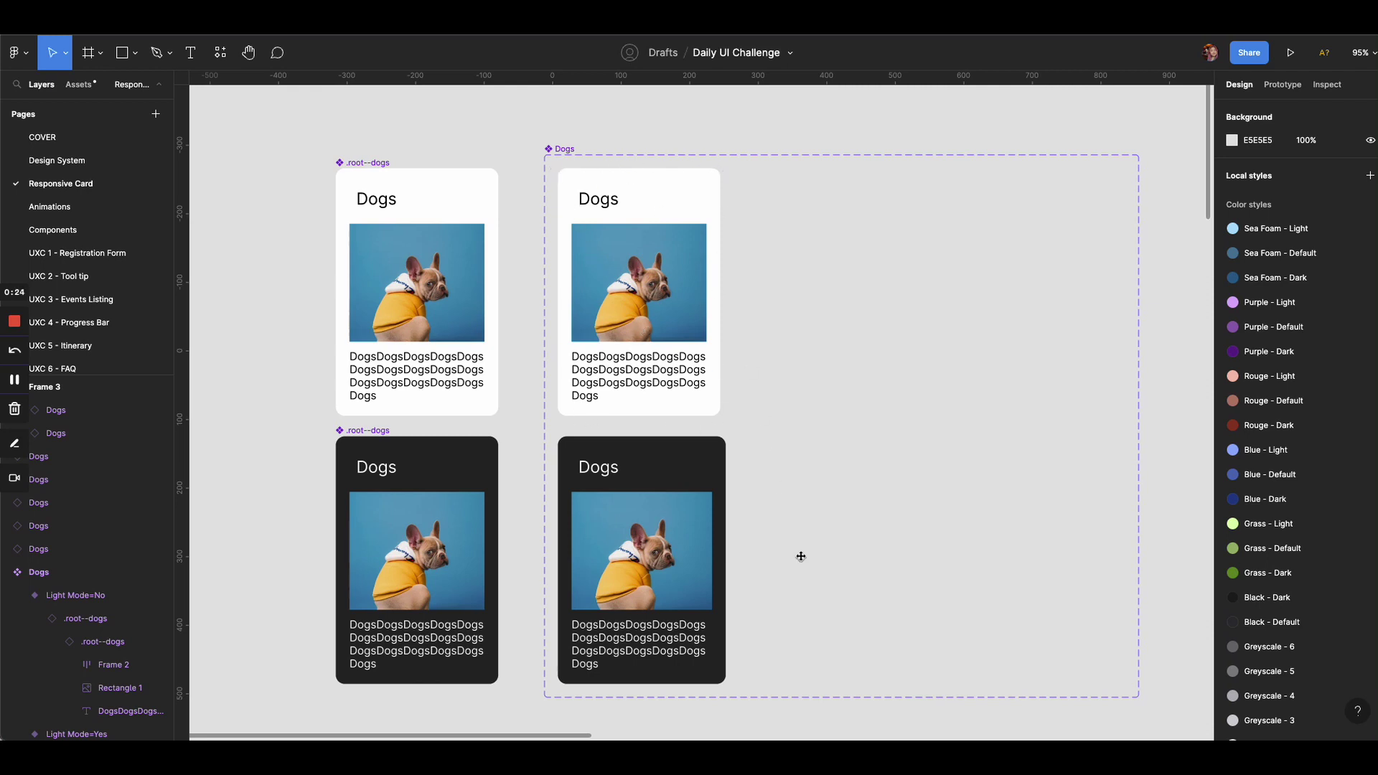
Enlarge the second dark Dogs card in Frame 3 to about 368 × 380.
{"action": "scroll", "coordinate": [799, 556], "scroll_direction": "down", "scroll_amount": 1}
{"action": "scroll", "coordinate": [799, 556], "scroll_direction": "right", "scroll_amount": 2}
{"action": "scroll", "coordinate": [799, 556], "scroll_direction": "down", "scroll_amount": 5}
{"action": "scroll", "coordinate": [799, 556], "scroll_direction": "right", "scroll_amount": 10}
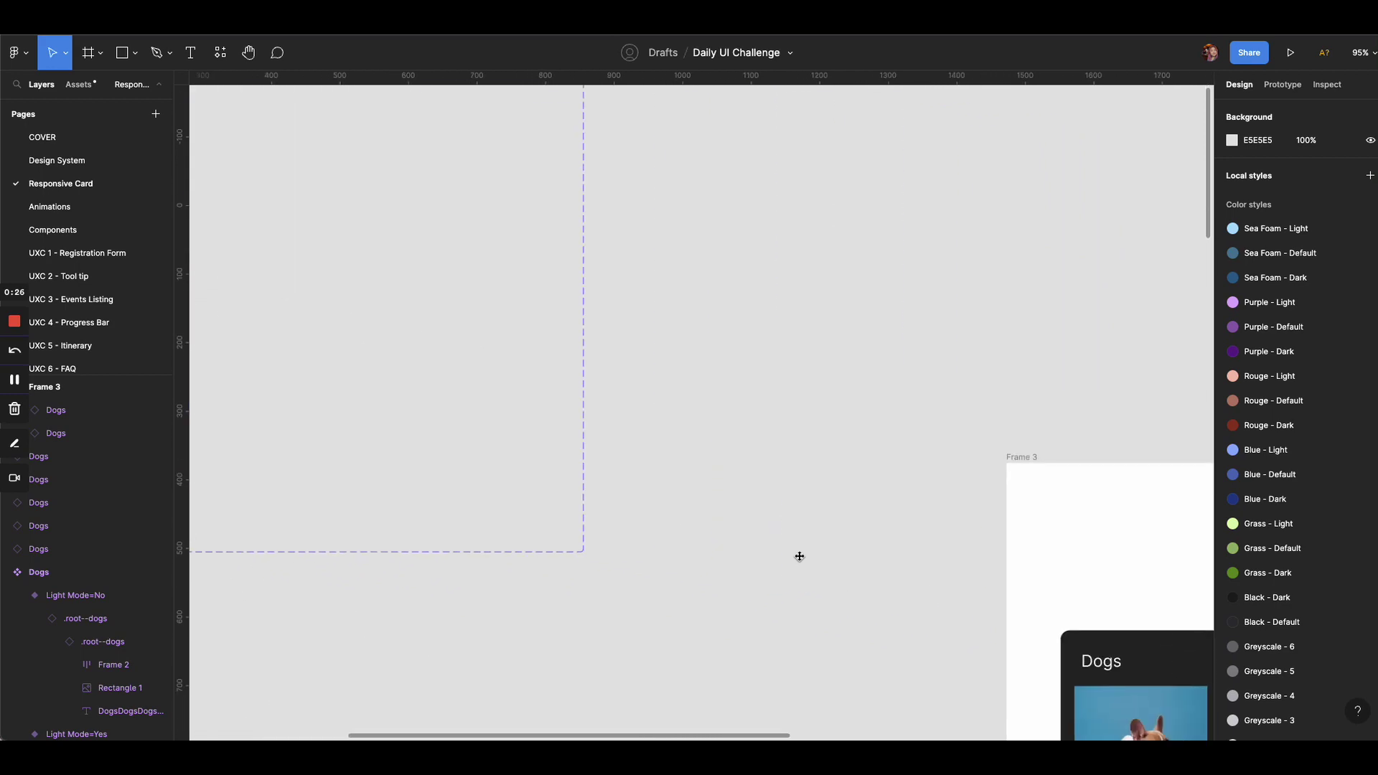
{"action": "scroll", "coordinate": [731, 564], "scroll_direction": "down", "scroll_amount": 2}
{"action": "scroll", "coordinate": [731, 564], "scroll_direction": "right", "scroll_amount": 4}
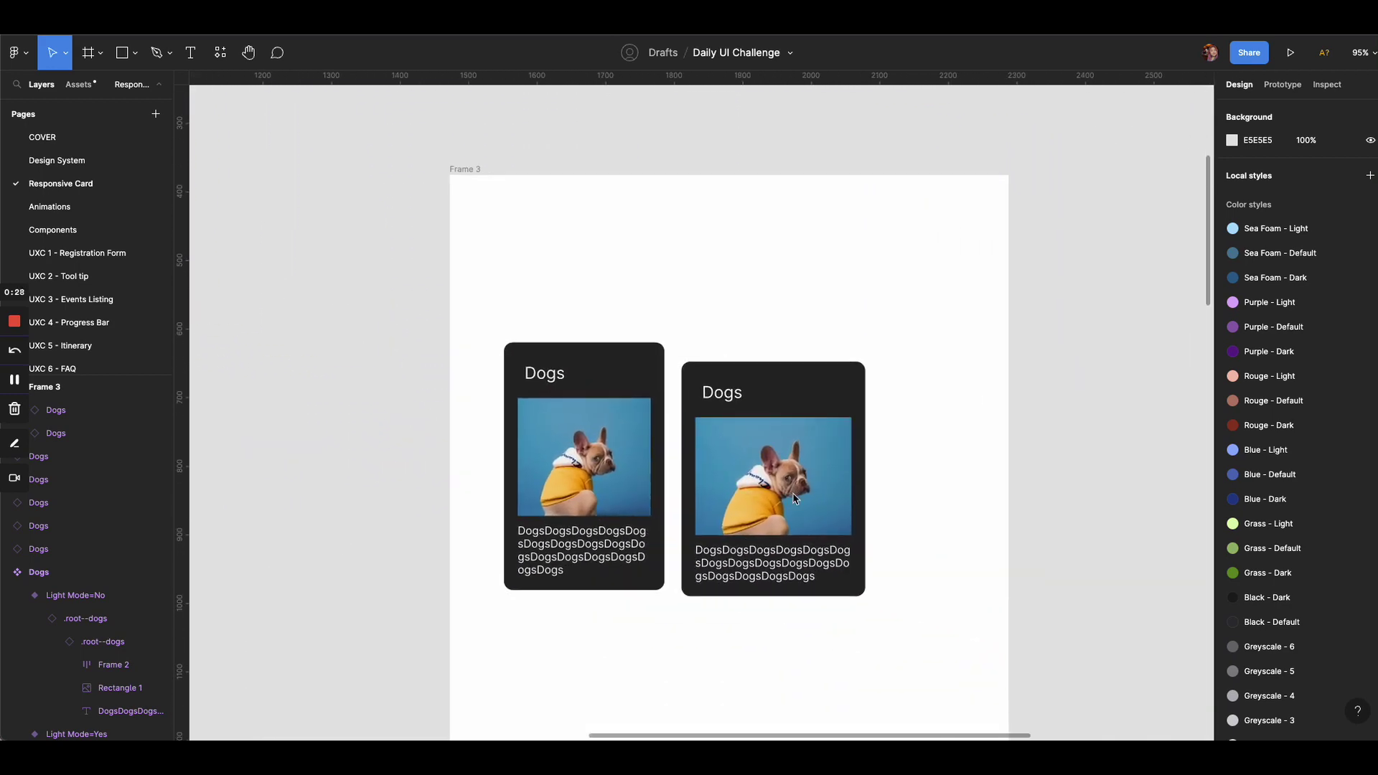
{"action": "scroll", "coordinate": [794, 498], "scroll_direction": "up", "scroll_amount": 5}
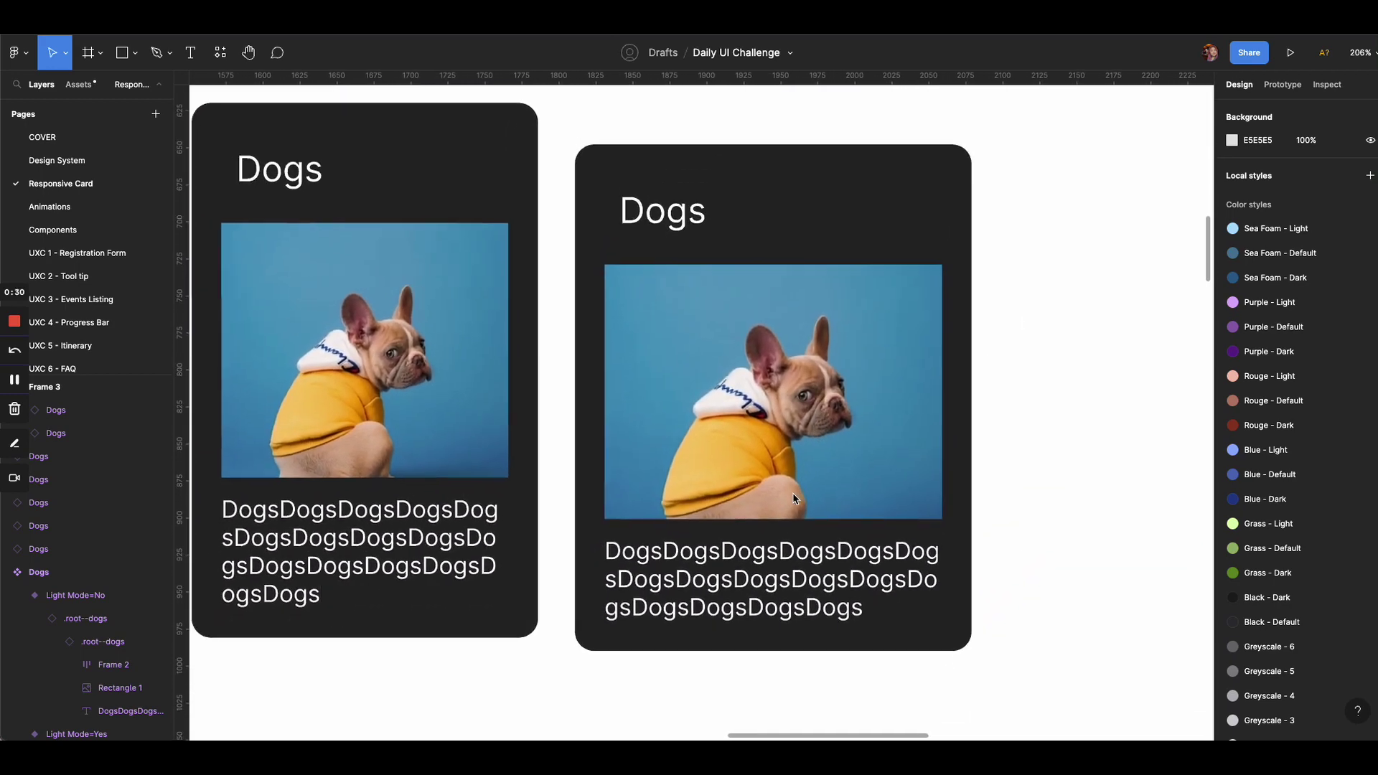
{"action": "scroll", "coordinate": [794, 499], "scroll_direction": "right", "scroll_amount": 3}
{"action": "left_click", "coordinate": [902, 554]}
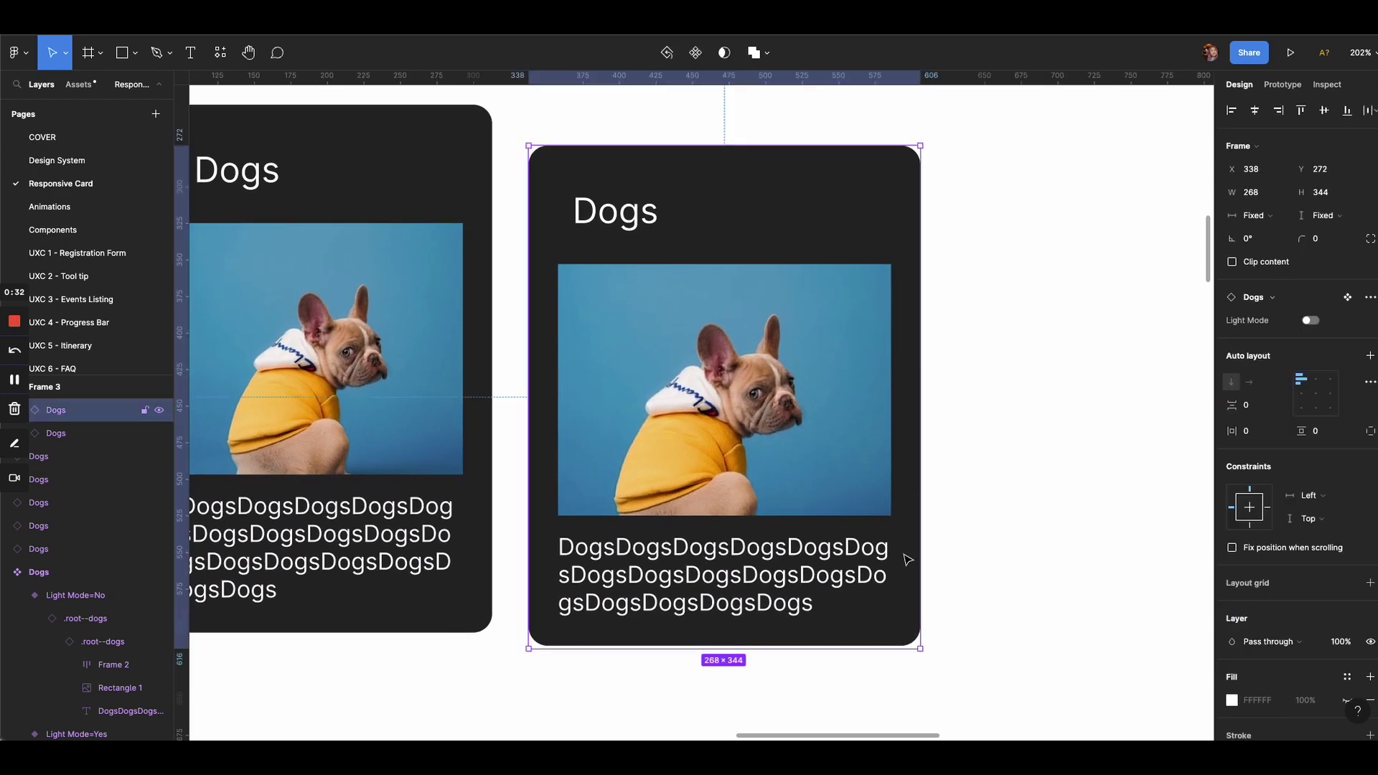
{"action": "left_click_drag", "start_coordinate": [921, 648], "coordinate": [1067, 703]}
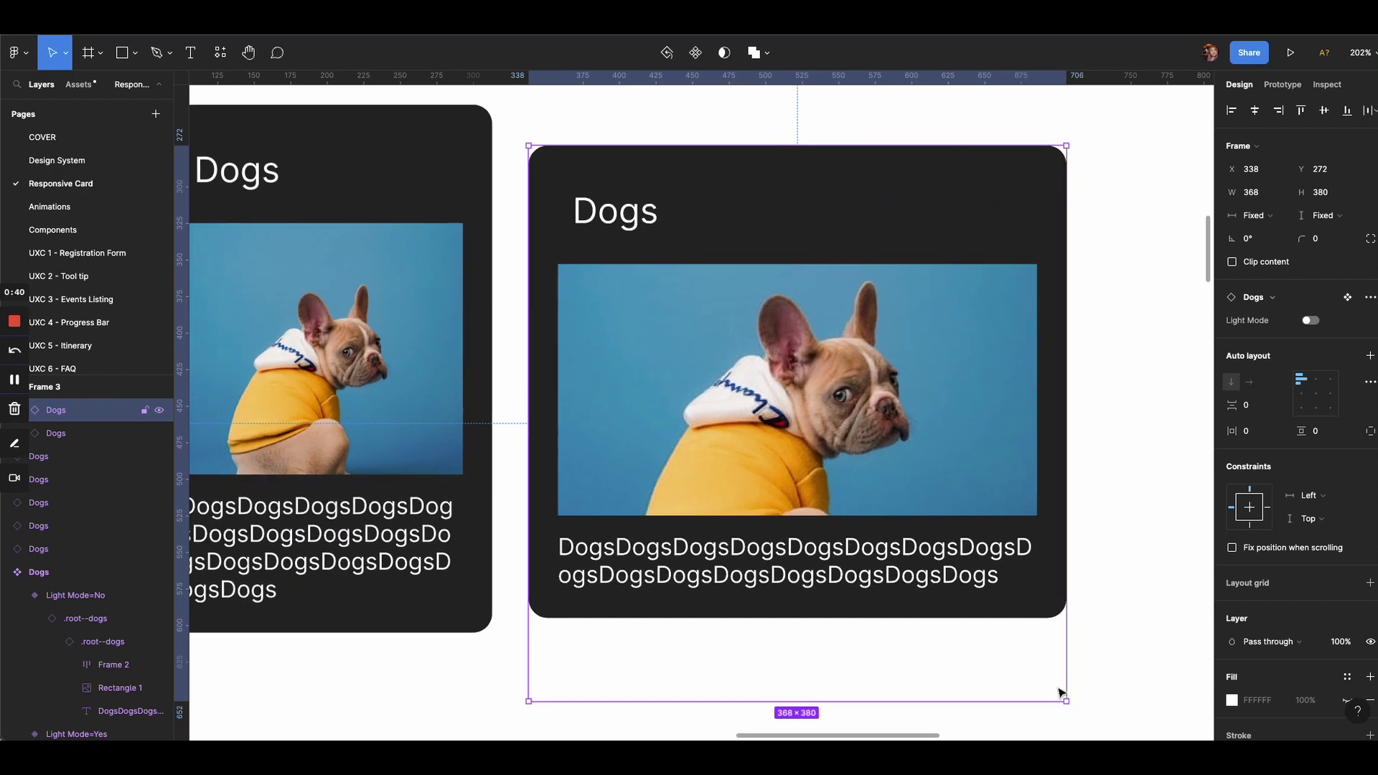
Shrink the second dark Dogs card in Frame 3 to about 187 × 336.
{"action": "left_click_drag", "start_coordinate": [1068, 701], "coordinate": [802, 635]}
{"action": "scroll", "coordinate": [861, 692], "scroll_direction": "down", "scroll_amount": 3}
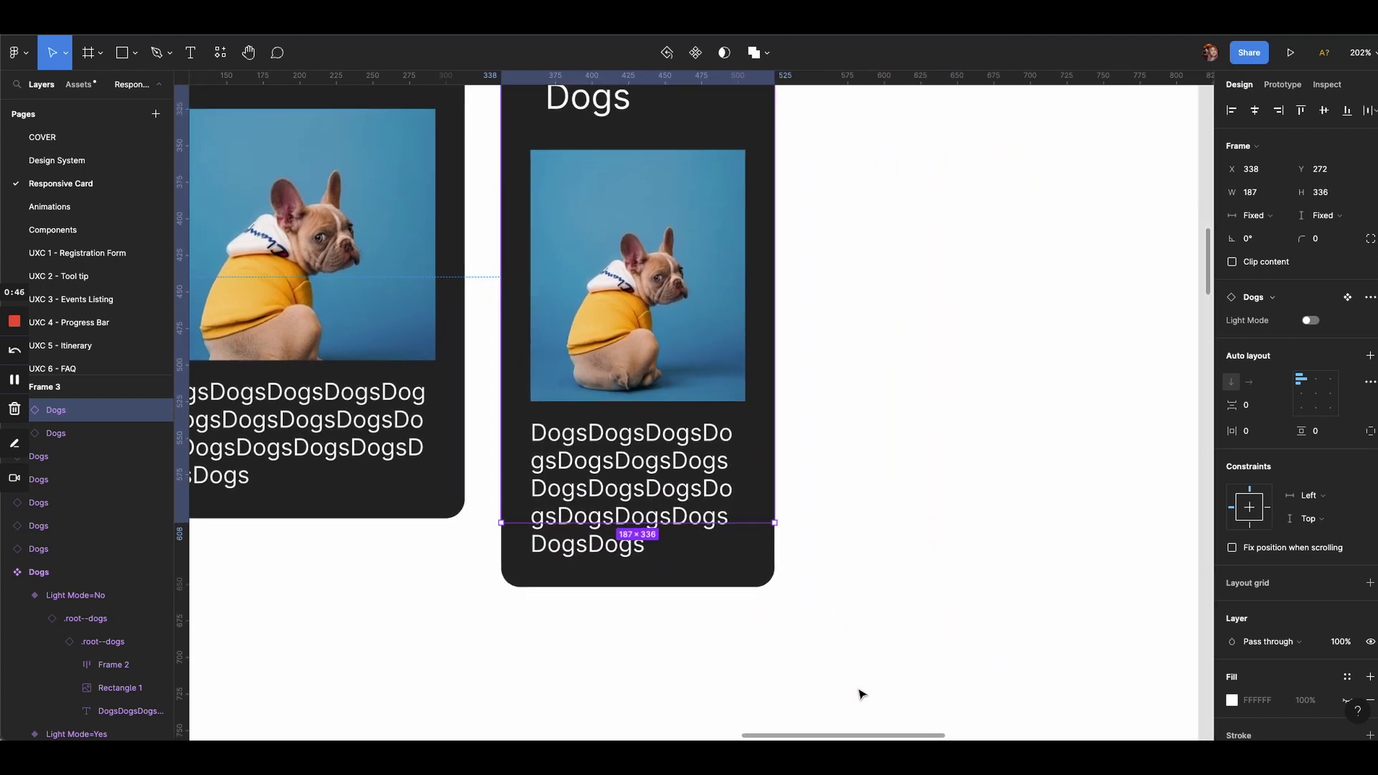
{"action": "scroll", "coordinate": [861, 692], "scroll_direction": "up", "scroll_amount": 2}
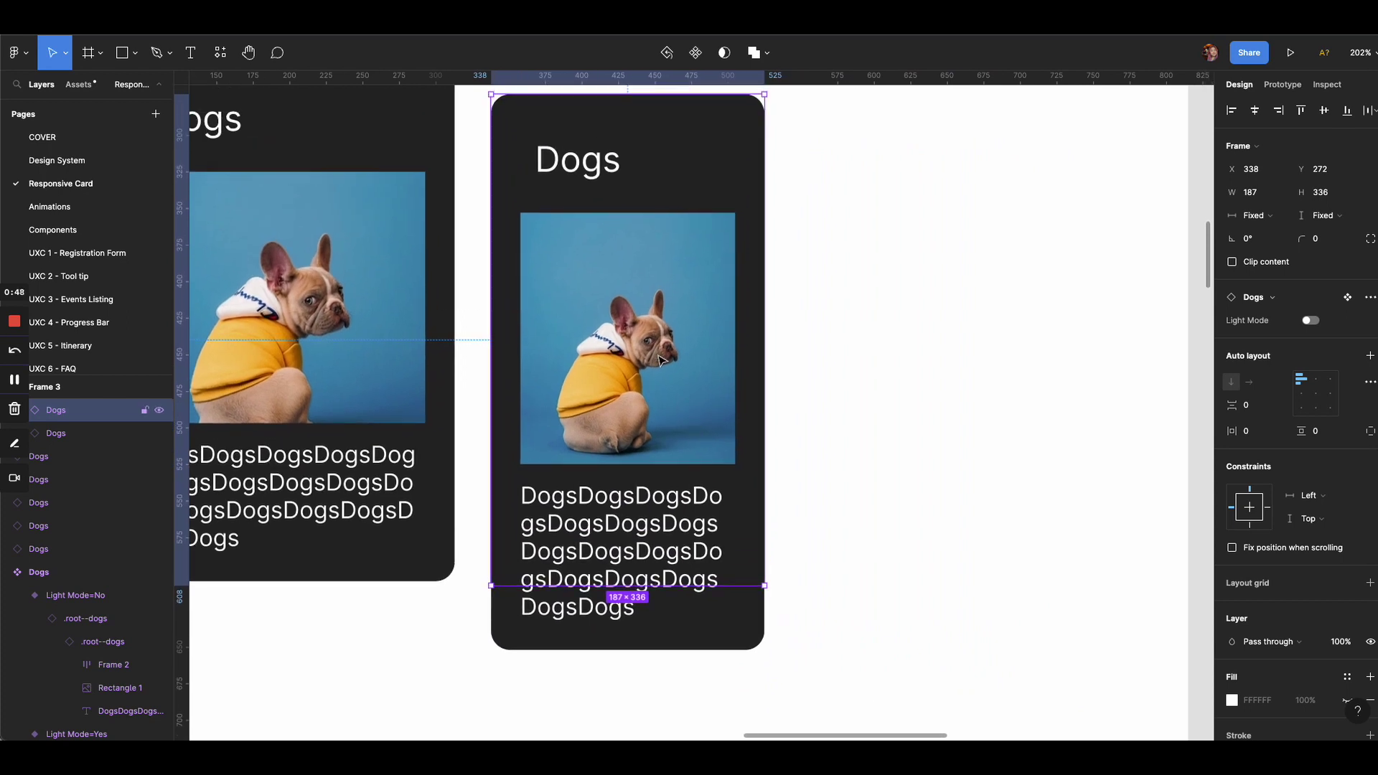
{"action": "left_click", "coordinate": [870, 418]}
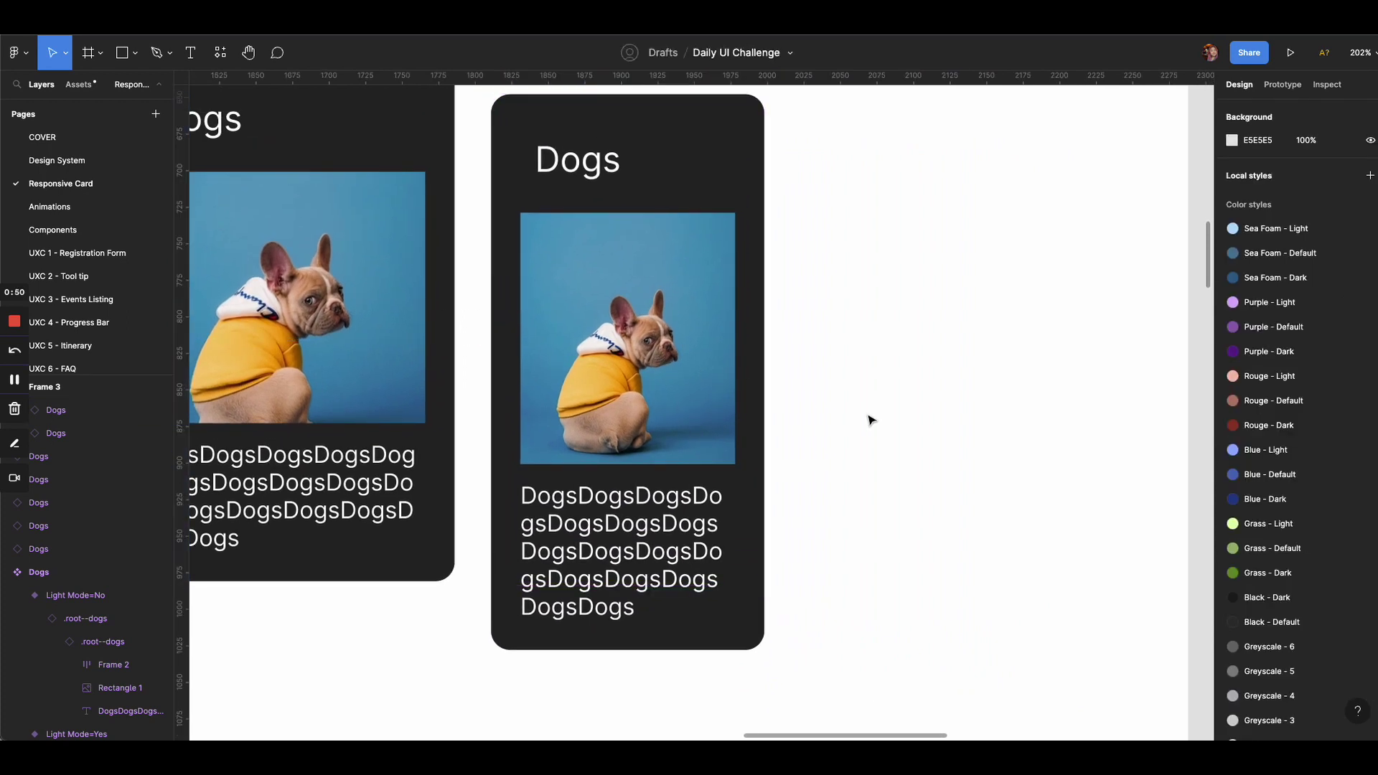
{"action": "left_click", "coordinate": [726, 549]}
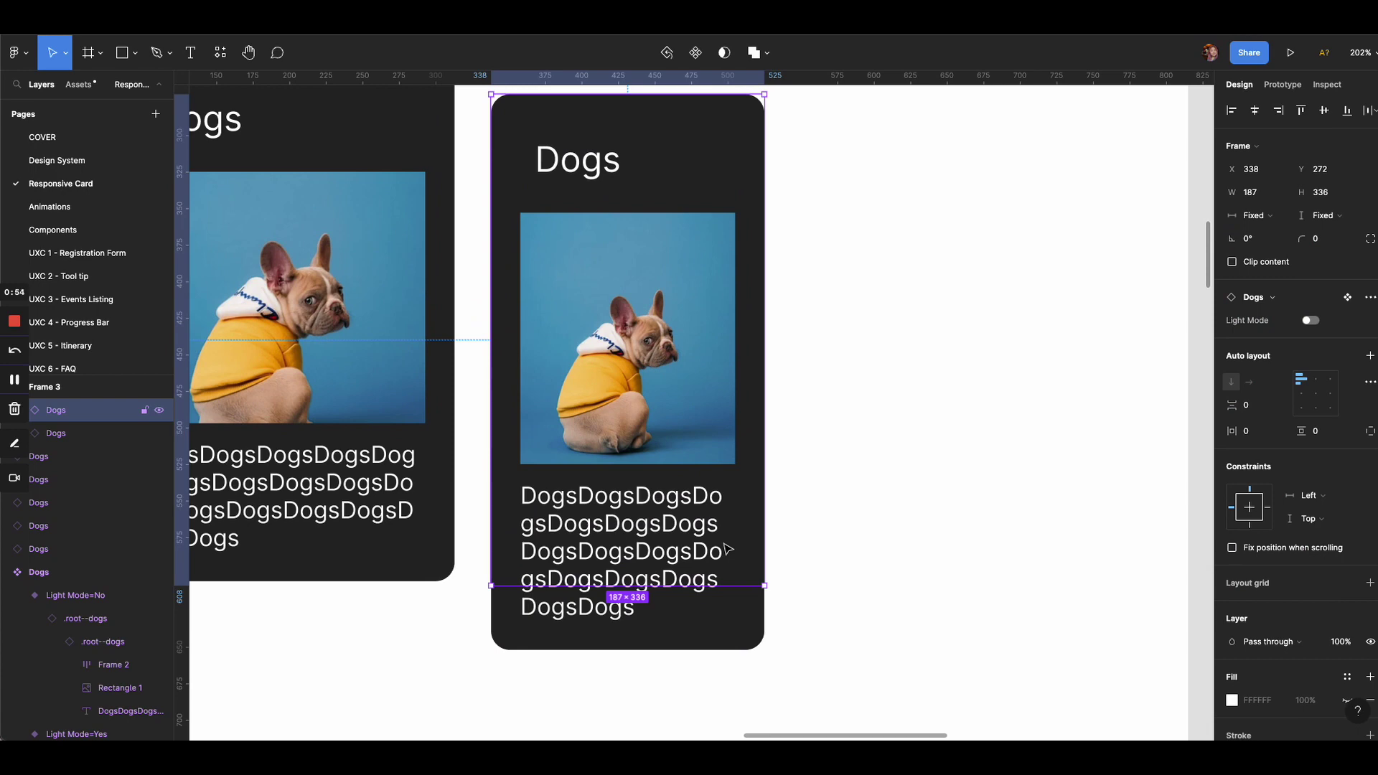
Enlarge the iPhone 13 / 13 Pro - 1 frame to about 525 × 911.
{"action": "scroll", "coordinate": [726, 549], "scroll_direction": "down", "scroll_amount": 10}
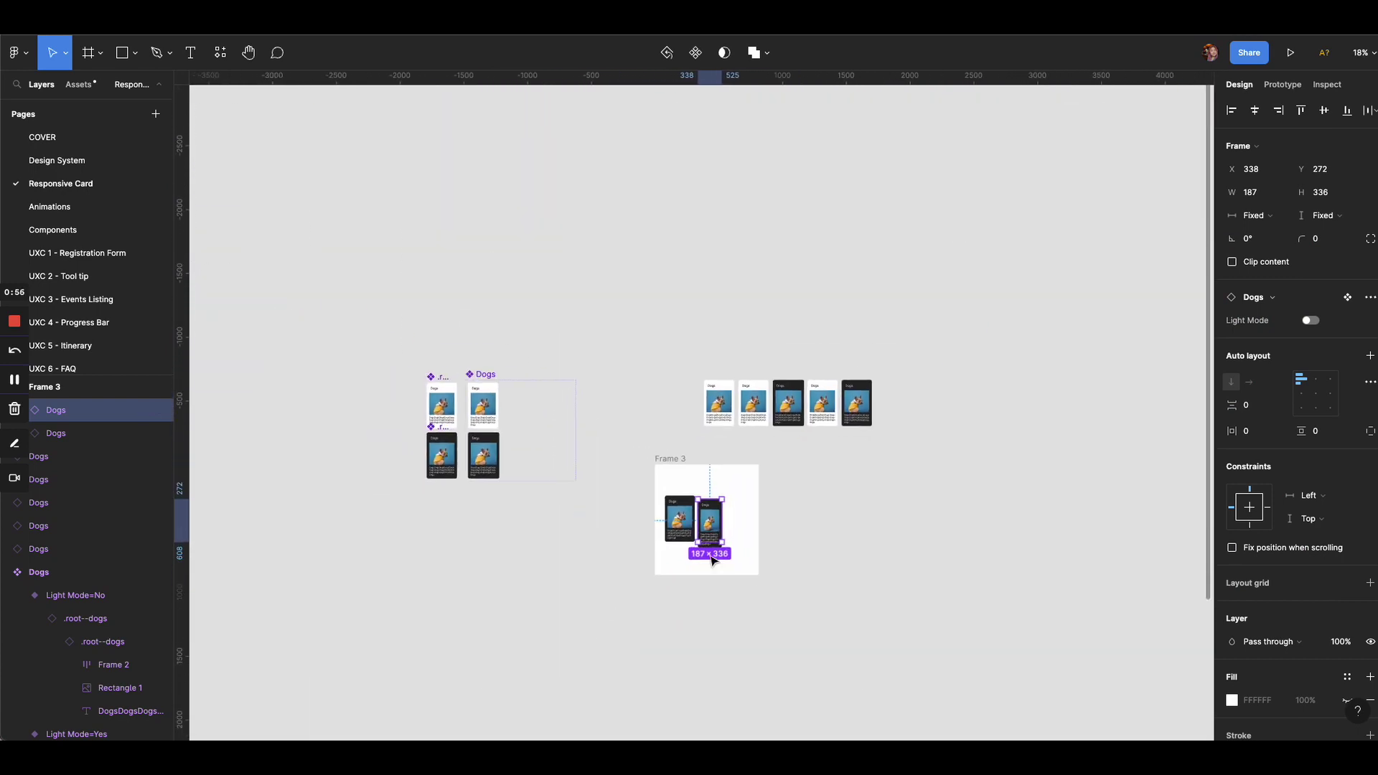
{"action": "scroll", "coordinate": [711, 560], "scroll_direction": "down", "scroll_amount": 5}
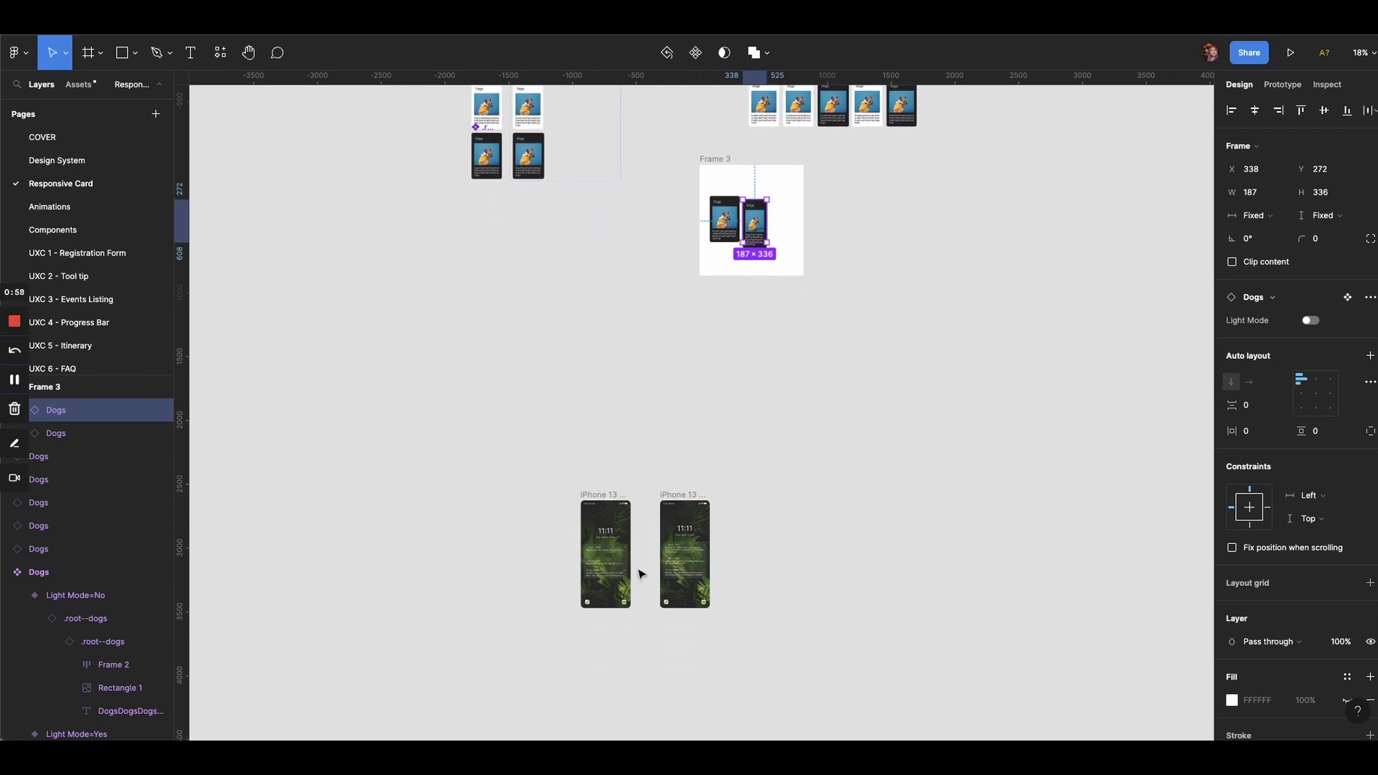
{"action": "scroll", "coordinate": [647, 580], "scroll_direction": "up", "scroll_amount": 6}
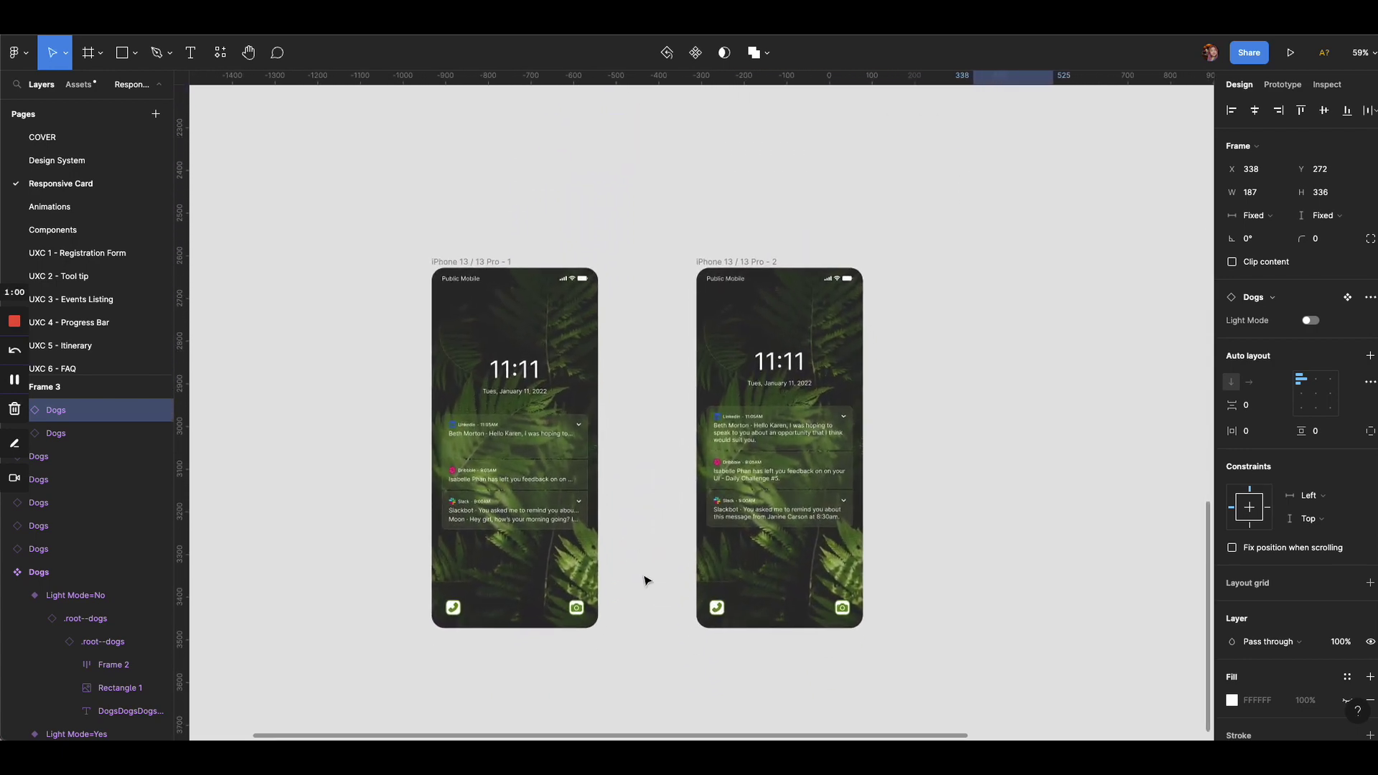
{"action": "scroll", "coordinate": [647, 580], "scroll_direction": "up", "scroll_amount": 3}
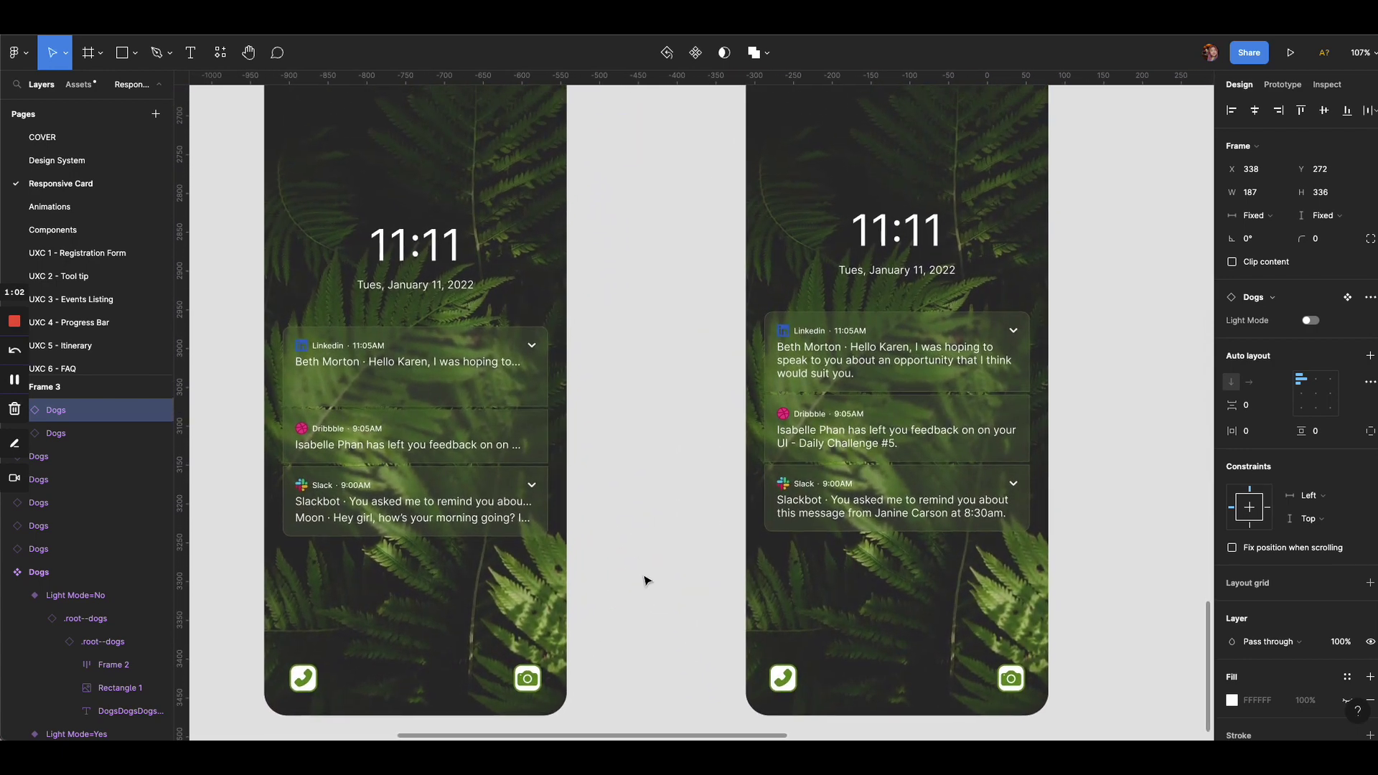
{"action": "scroll", "coordinate": [650, 584], "scroll_direction": "down", "scroll_amount": 2}
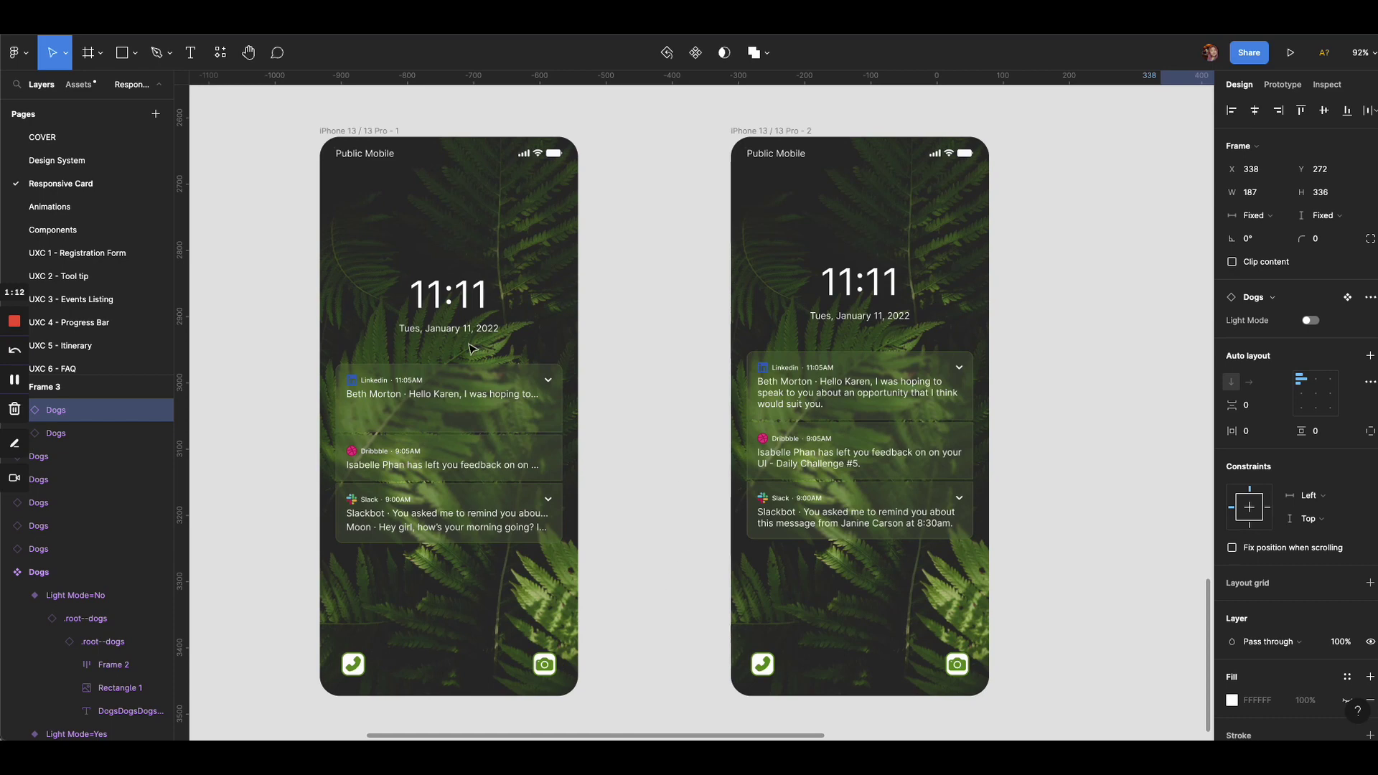
{"action": "left_click", "coordinate": [394, 168]}
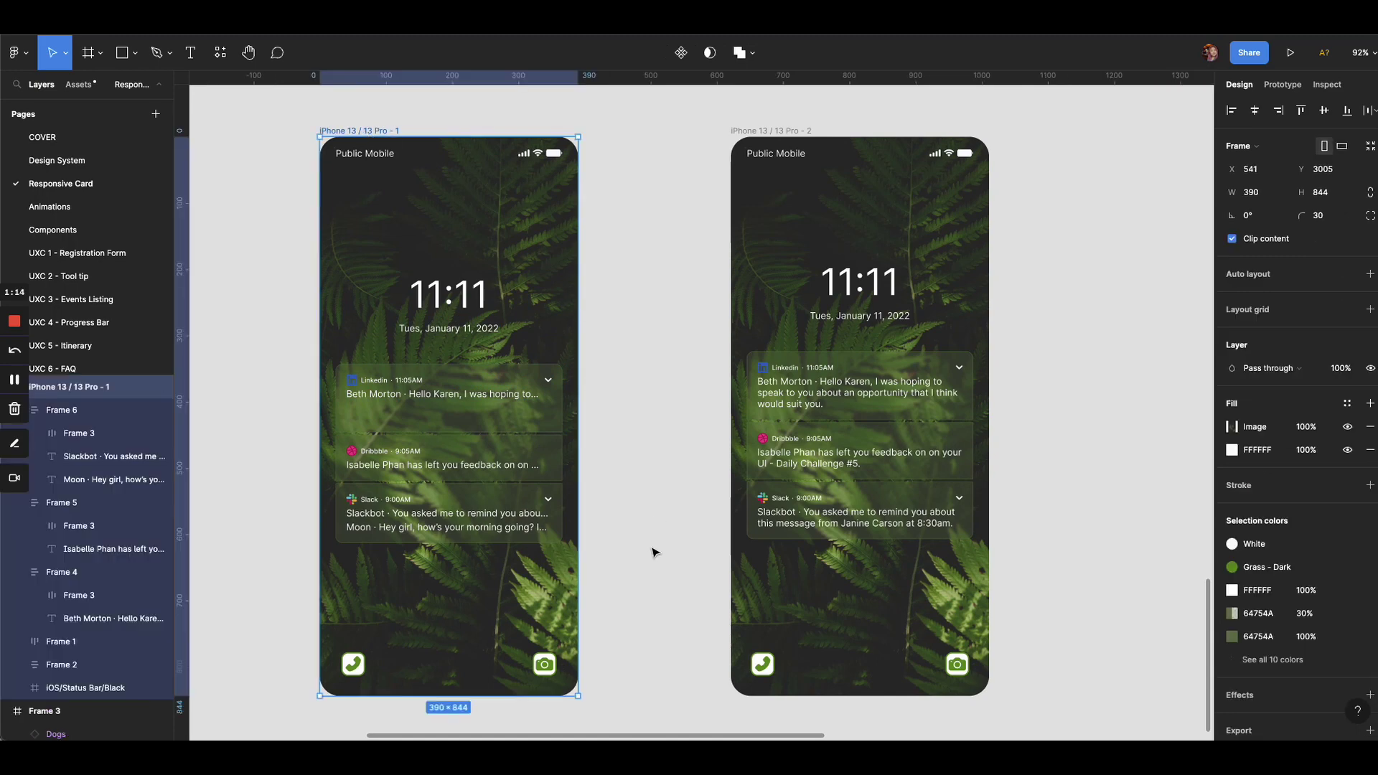
{"action": "scroll", "coordinate": [653, 553], "scroll_direction": "left", "scroll_amount": 3}
{"action": "scroll", "coordinate": [653, 552], "scroll_direction": "down", "scroll_amount": 1}
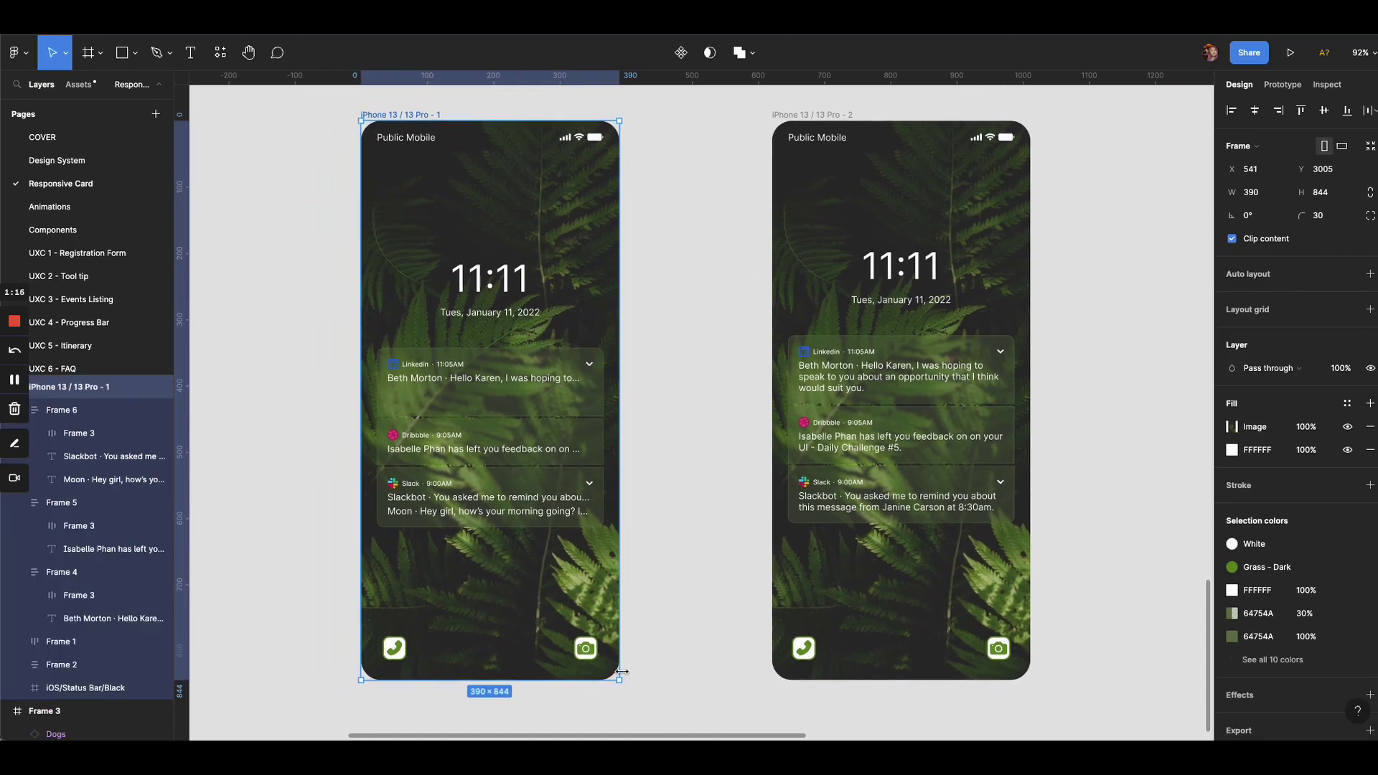
{"action": "left_click_drag", "start_coordinate": [622, 683], "coordinate": [708, 726]}
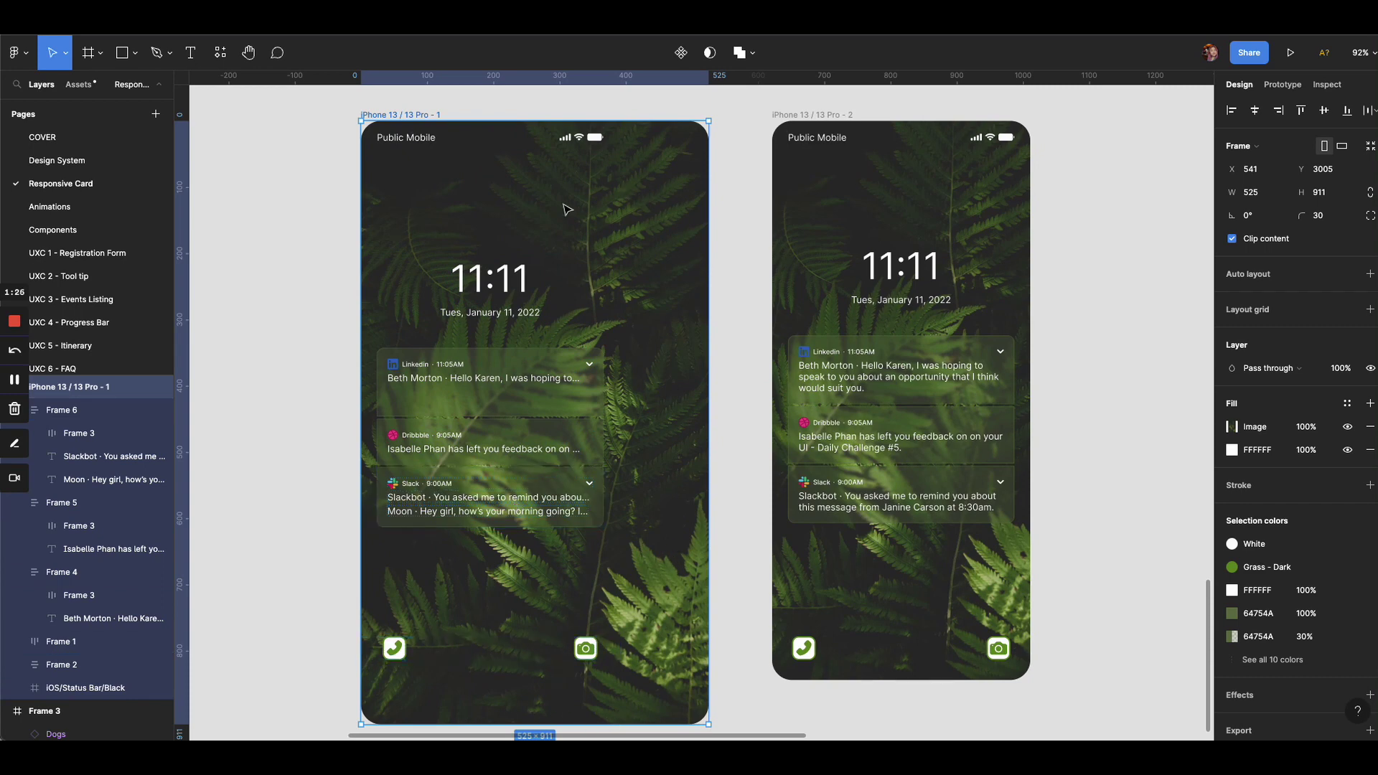
Undo the resizing of the iPhone 13 / 13 Pro - 1 frame.
{"action": "left_click", "coordinate": [330, 377]}
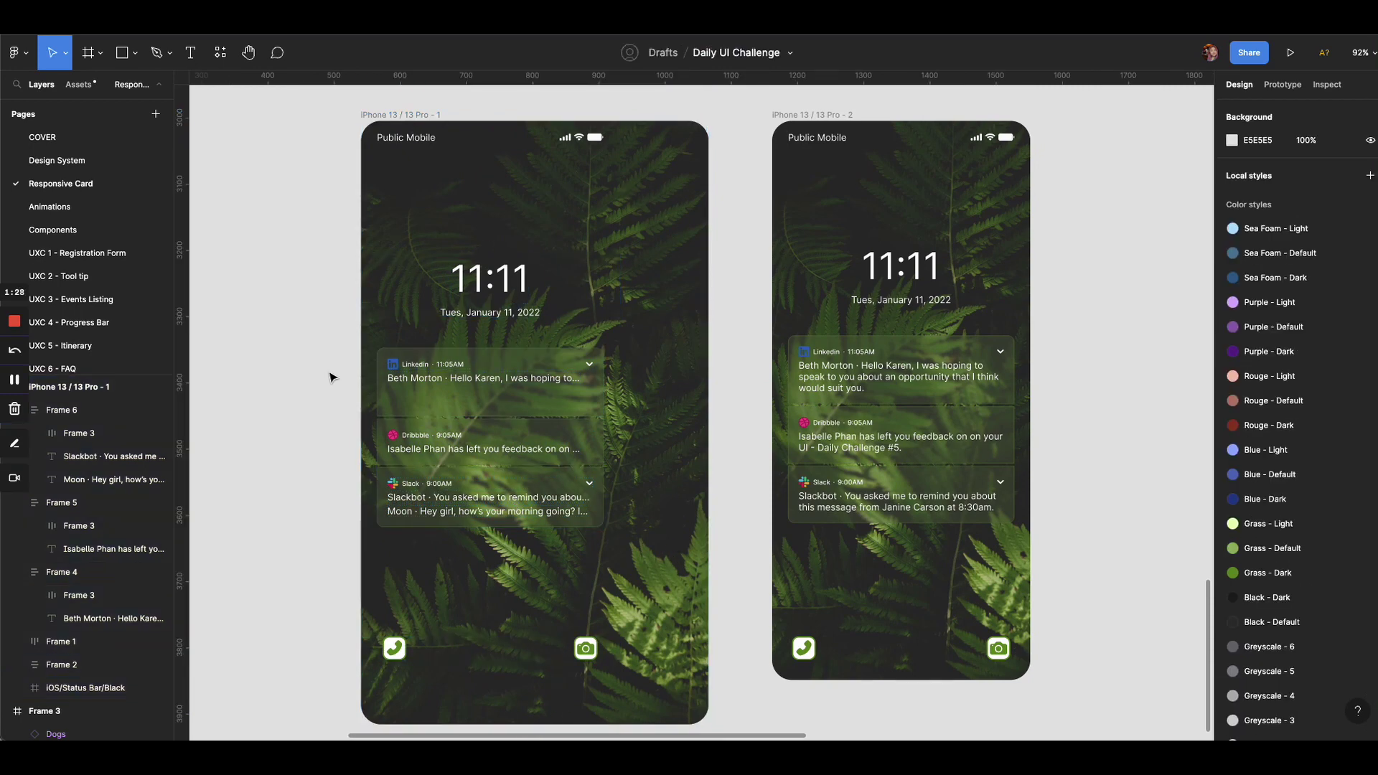
{"action": "key", "text": "super+z"}
{"action": "key", "text": "super+z"}
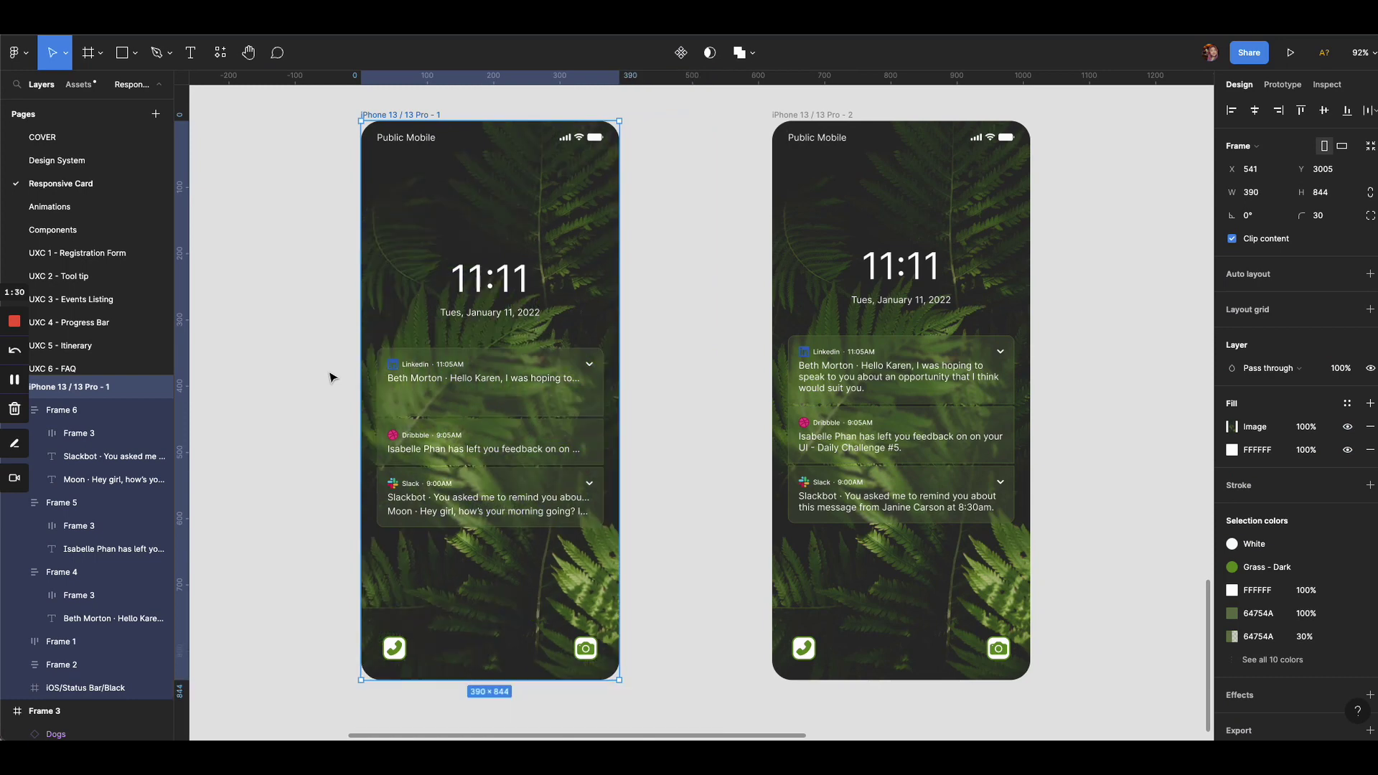
Enlarge the iPhone 13 / 13 Pro - 2 frame to about 656 × 1003 and return it to its original size.
{"action": "scroll", "coordinate": [955, 413], "scroll_direction": "right", "scroll_amount": 3}
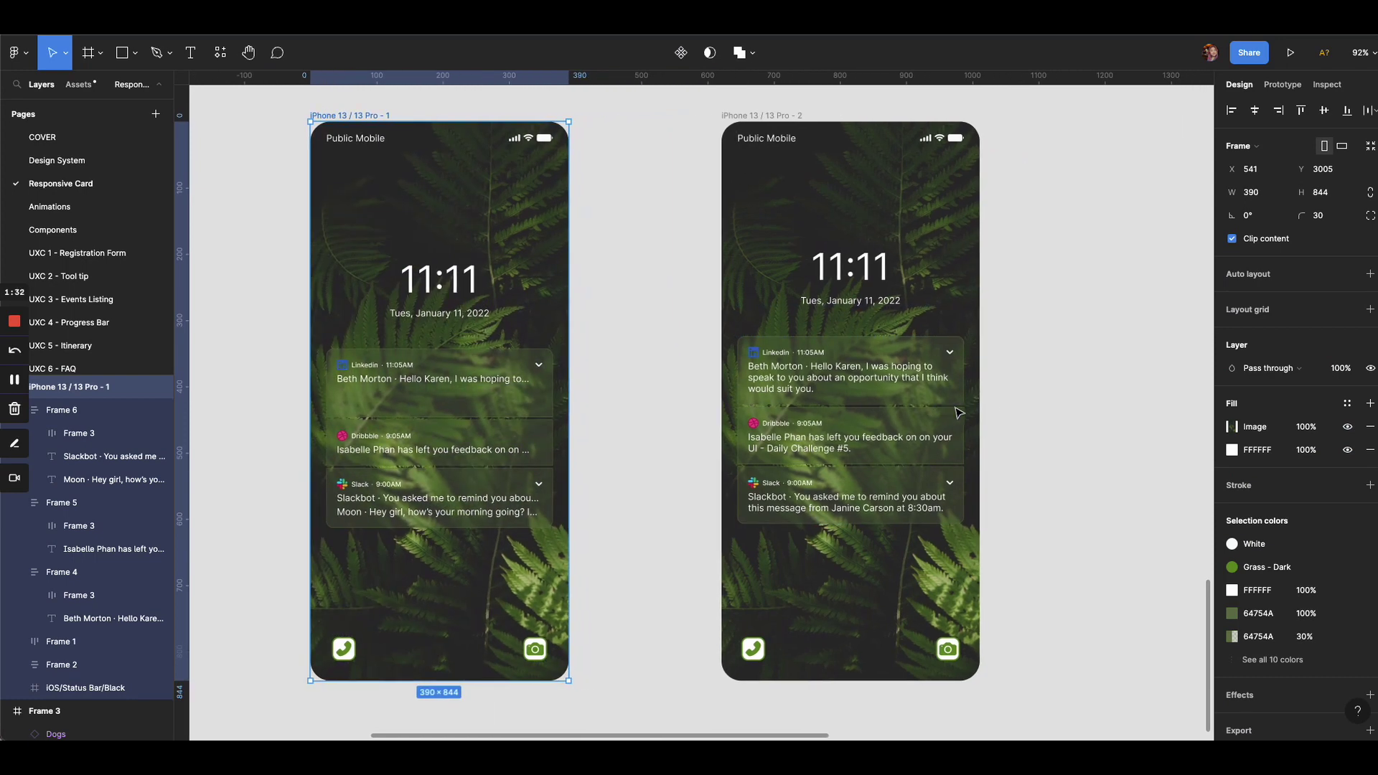
{"action": "scroll", "coordinate": [1093, 448], "scroll_direction": "right", "scroll_amount": 5}
{"action": "scroll", "coordinate": [1093, 449], "scroll_direction": "down", "scroll_amount": 3}
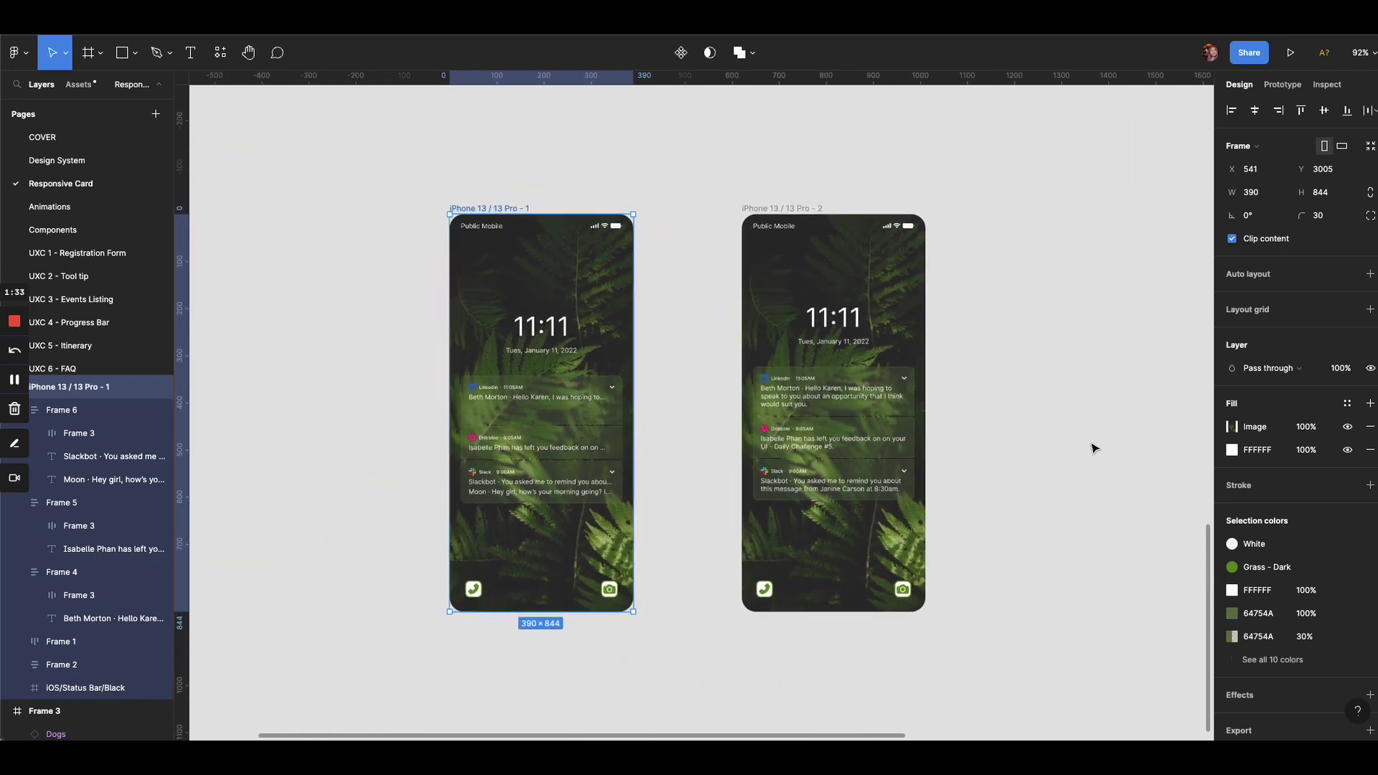
{"action": "scroll", "coordinate": [1092, 447], "scroll_direction": "right", "scroll_amount": 2}
{"action": "left_click", "coordinate": [762, 197]}
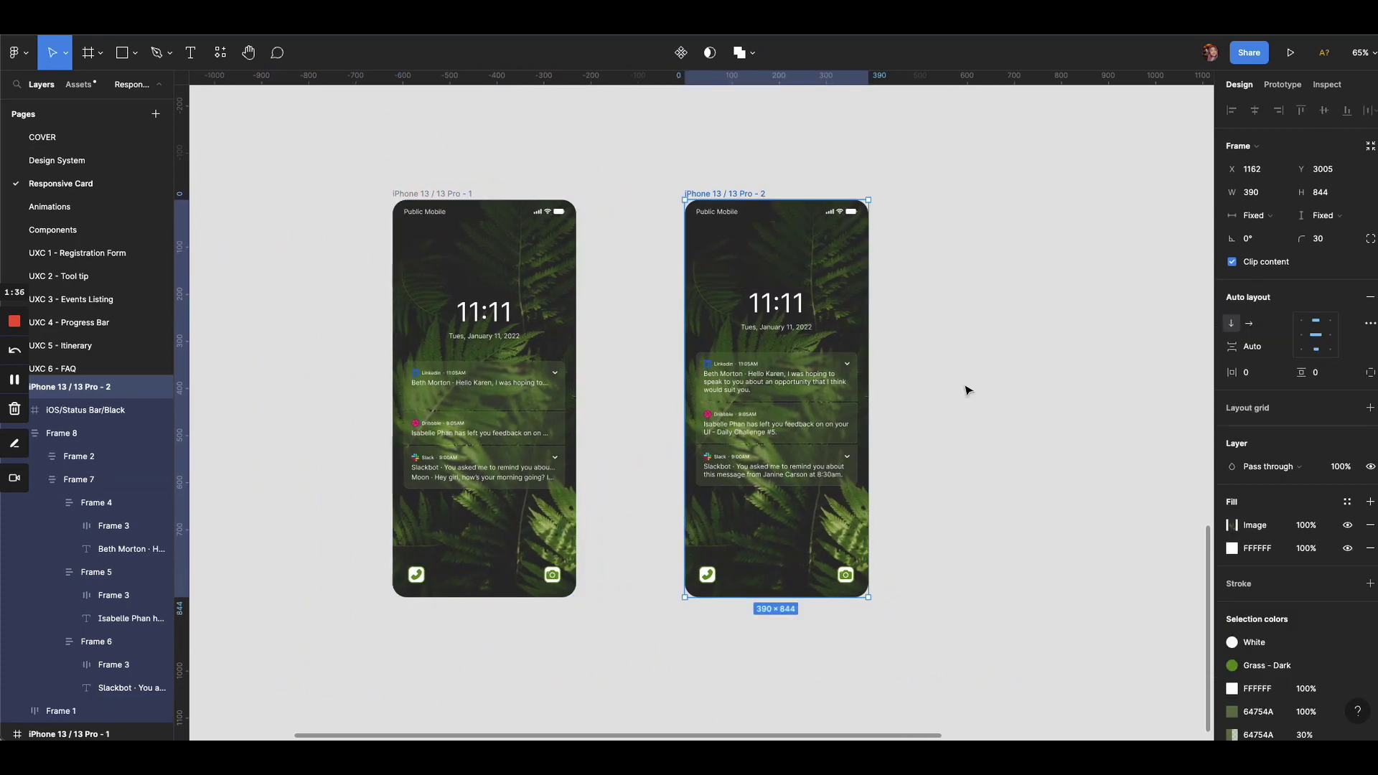
{"action": "scroll", "coordinate": [966, 389], "scroll_direction": "right", "scroll_amount": 2}
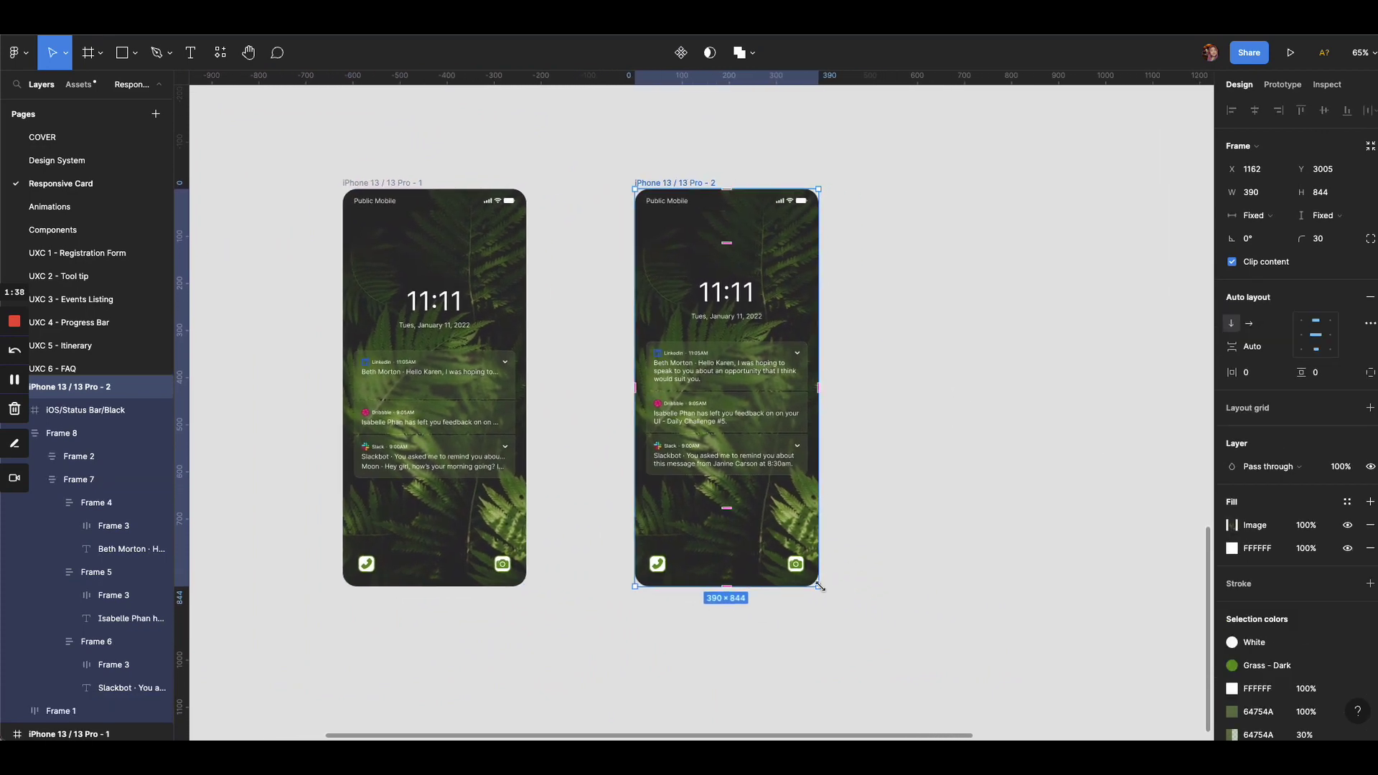
{"action": "left_click_drag", "start_coordinate": [828, 590], "coordinate": [943, 660]}
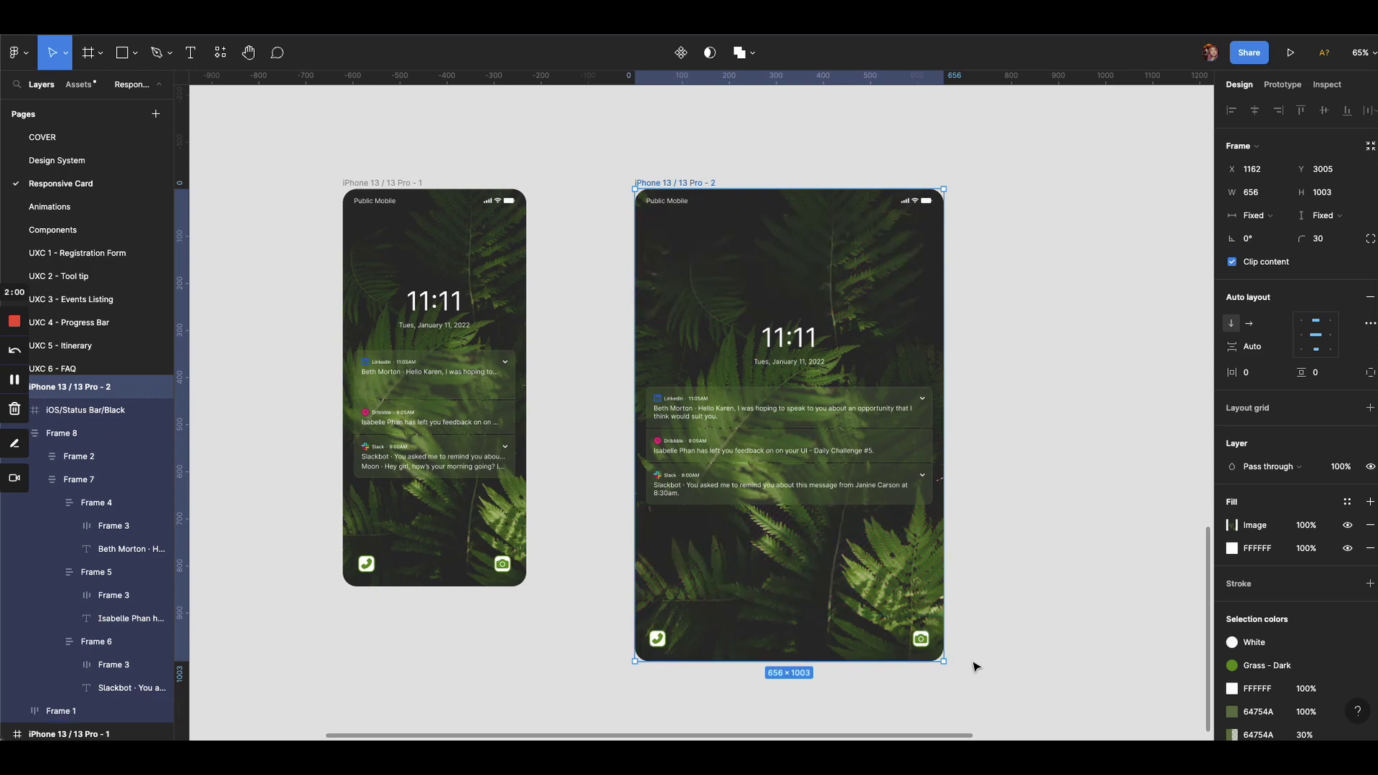
{"action": "left_click_drag", "start_coordinate": [943, 660], "coordinate": [807, 587]}
{"action": "key", "text": "ctrl+z"}
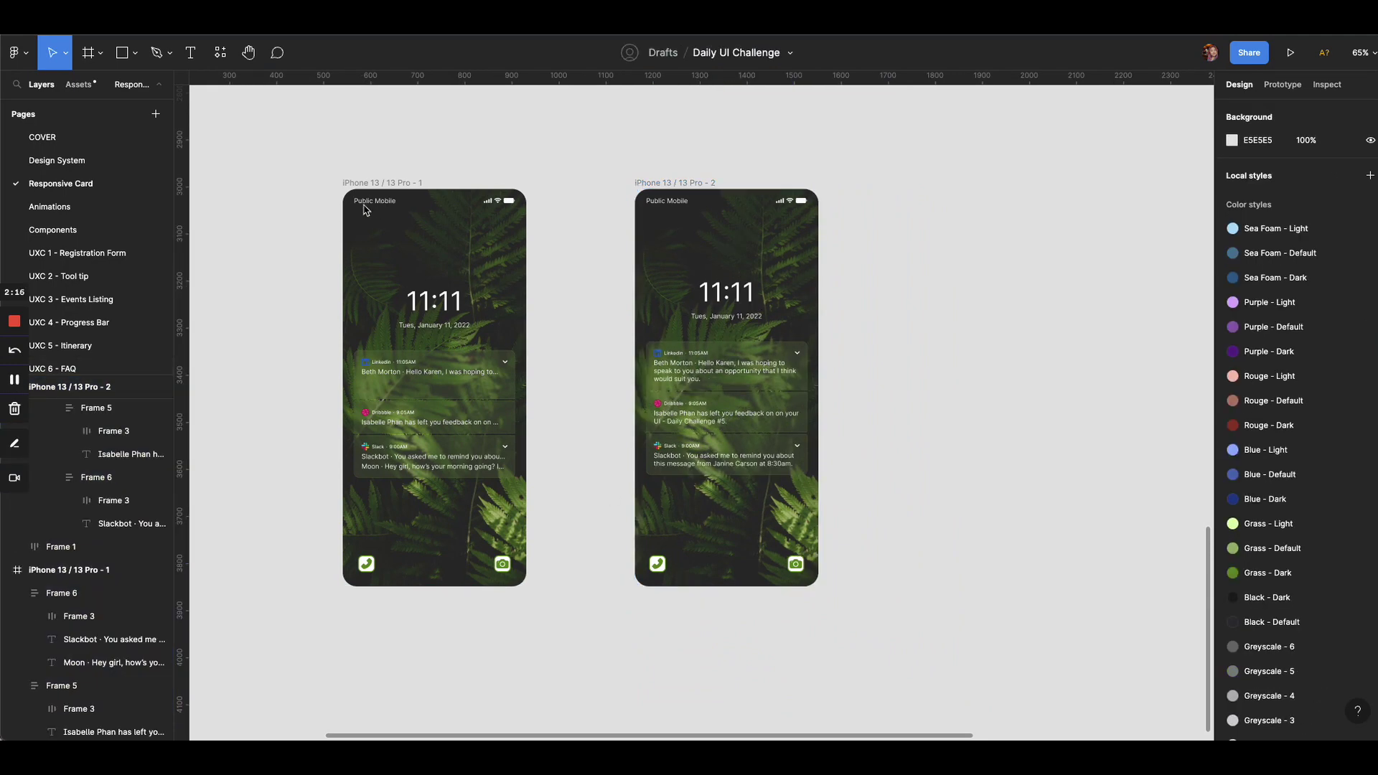
Try repositioning the status bar and the Linkedin notification by hand in the iPhone 13 / 13 Pro - 1 frame.
{"action": "scroll", "coordinate": [346, 230], "scroll_direction": "up", "scroll_amount": 5}
{"action": "scroll", "coordinate": [345, 231], "scroll_direction": "down", "scroll_amount": 2}
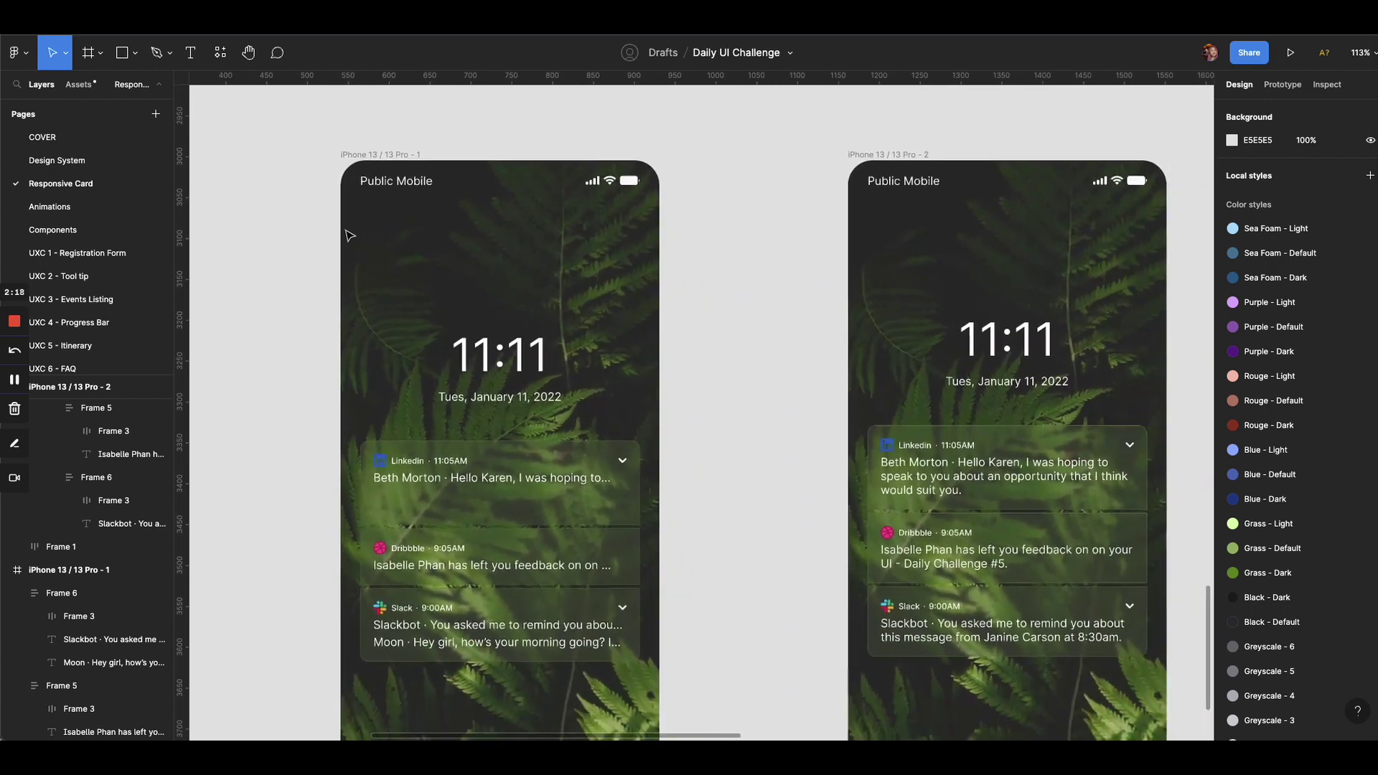
{"action": "scroll", "coordinate": [346, 231], "scroll_direction": "left", "scroll_amount": 2}
{"action": "scroll", "coordinate": [346, 230], "scroll_direction": "down", "scroll_amount": 1}
{"action": "scroll", "coordinate": [346, 230], "scroll_direction": "down", "scroll_amount": 2}
{"action": "scroll", "coordinate": [346, 235], "scroll_direction": "down", "scroll_amount": 2}
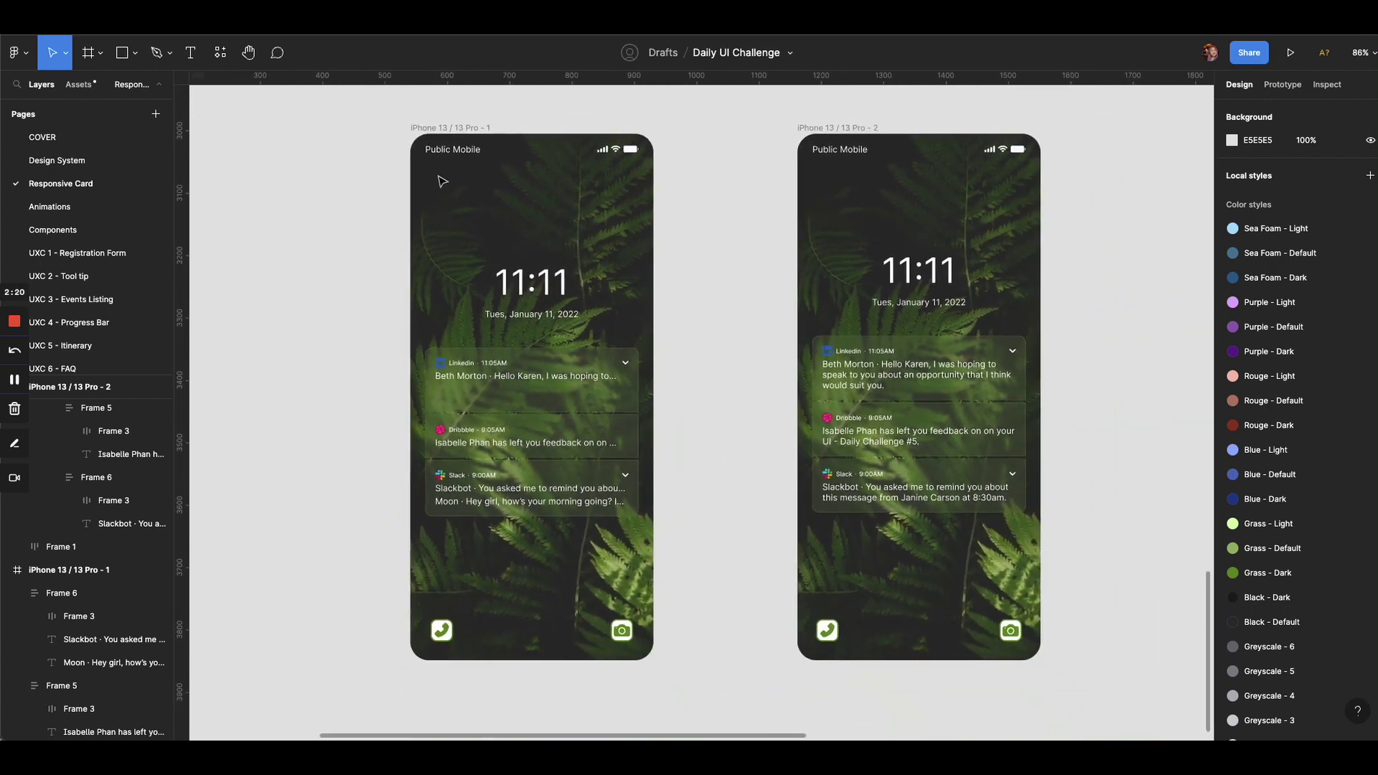
{"action": "left_click", "coordinate": [478, 153]}
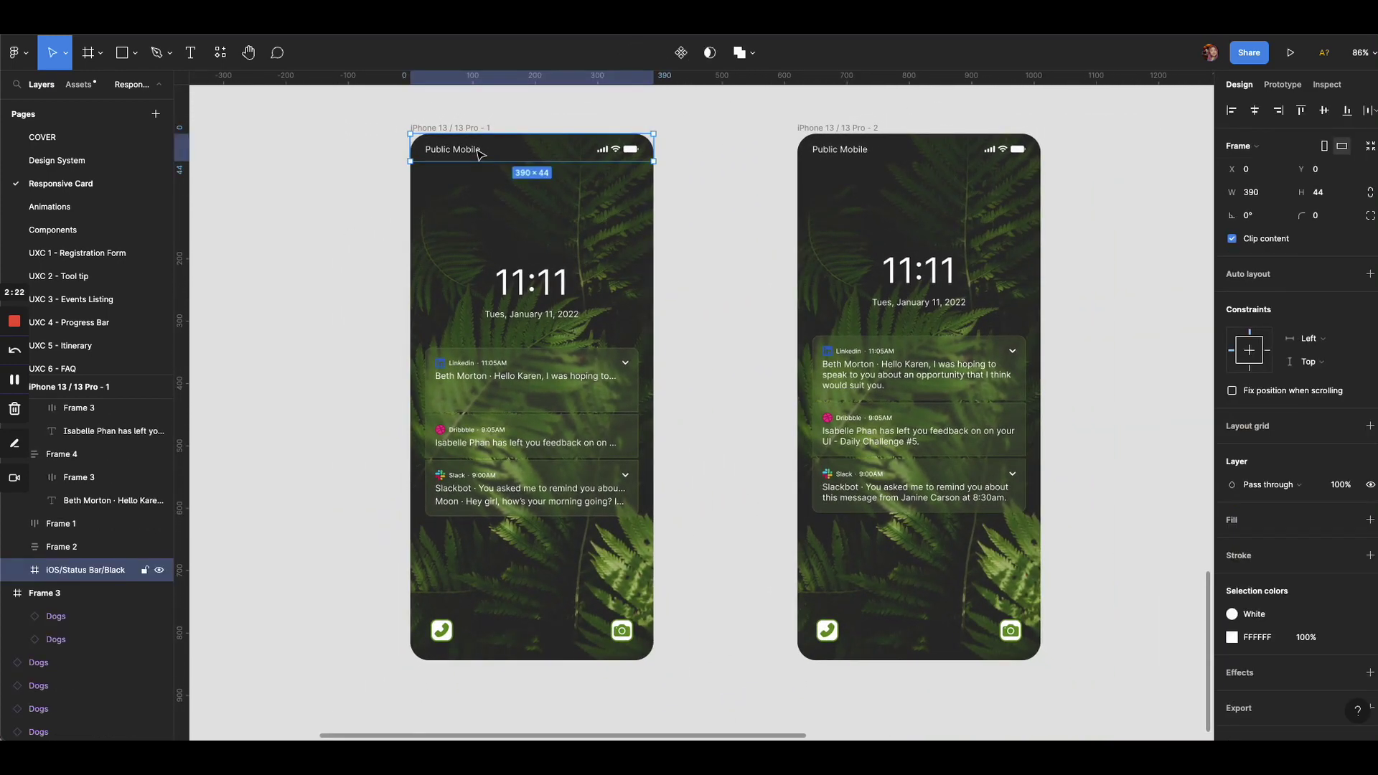
{"action": "left_click_drag", "start_coordinate": [478, 153], "coordinate": [467, 188]}
{"action": "left_click", "coordinate": [658, 343]}
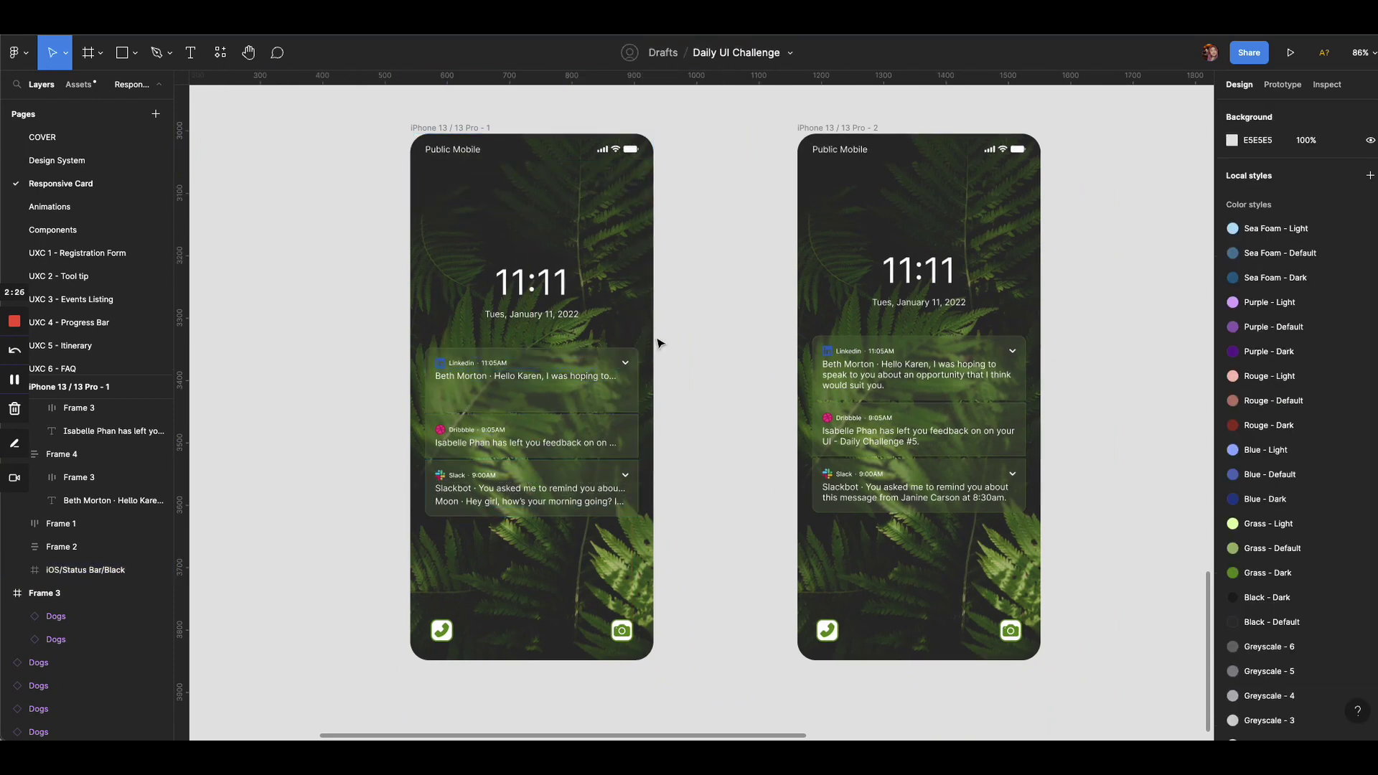
{"action": "left_click", "coordinate": [588, 370]}
{"action": "left_click_drag", "start_coordinate": [595, 364], "coordinate": [589, 352]}
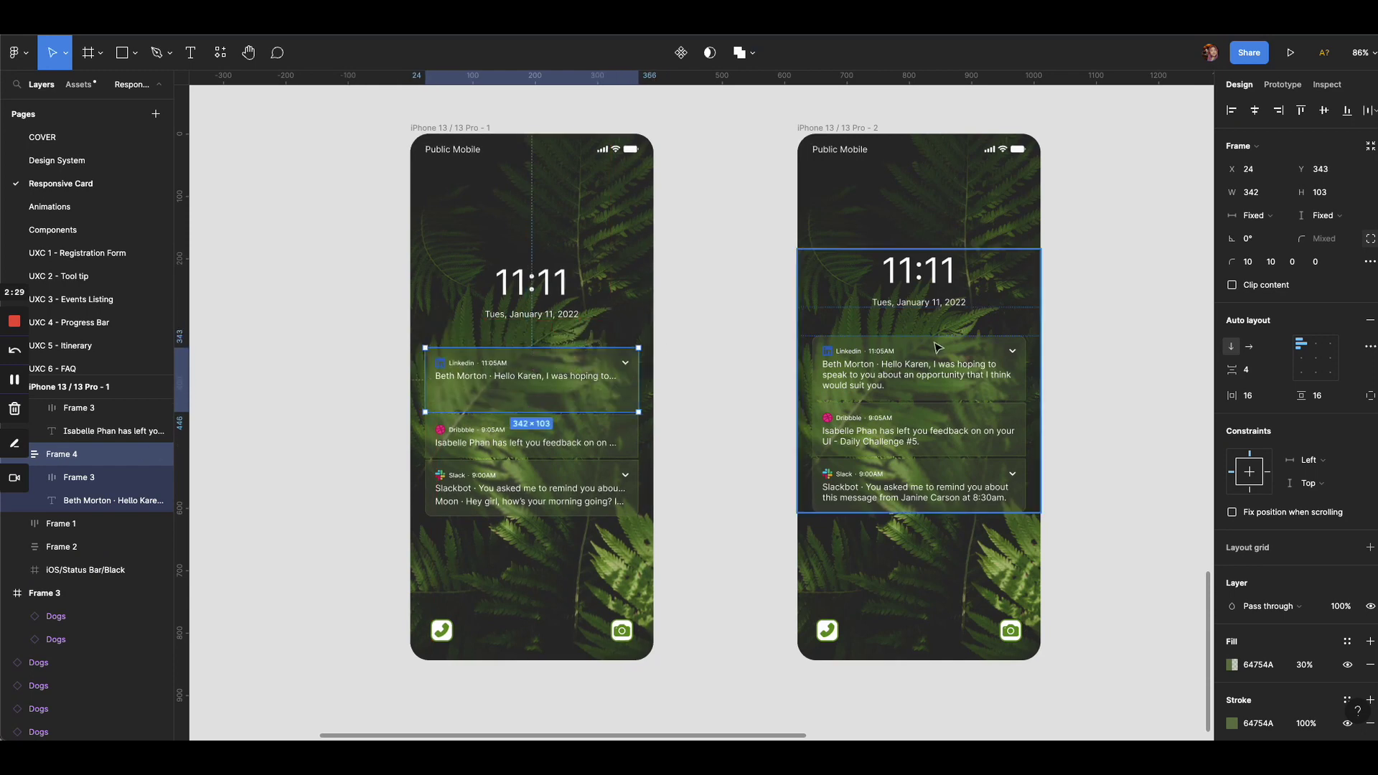
Reorder the clock-and-notifications group above the status bar in the iPhone 13 / 13 Pro - 2 auto layout and restore its order.
{"action": "left_click", "coordinate": [994, 364]}
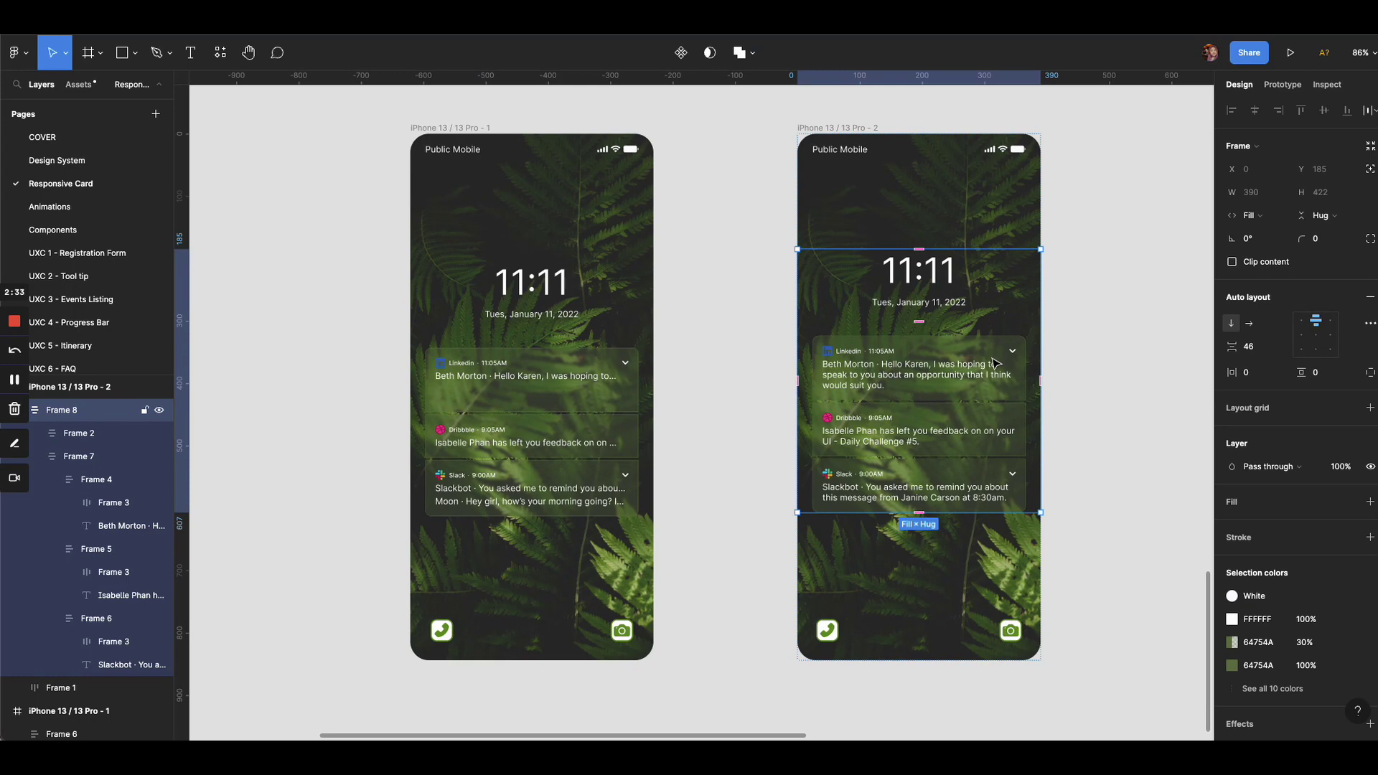
{"action": "key", "text": "Up"}
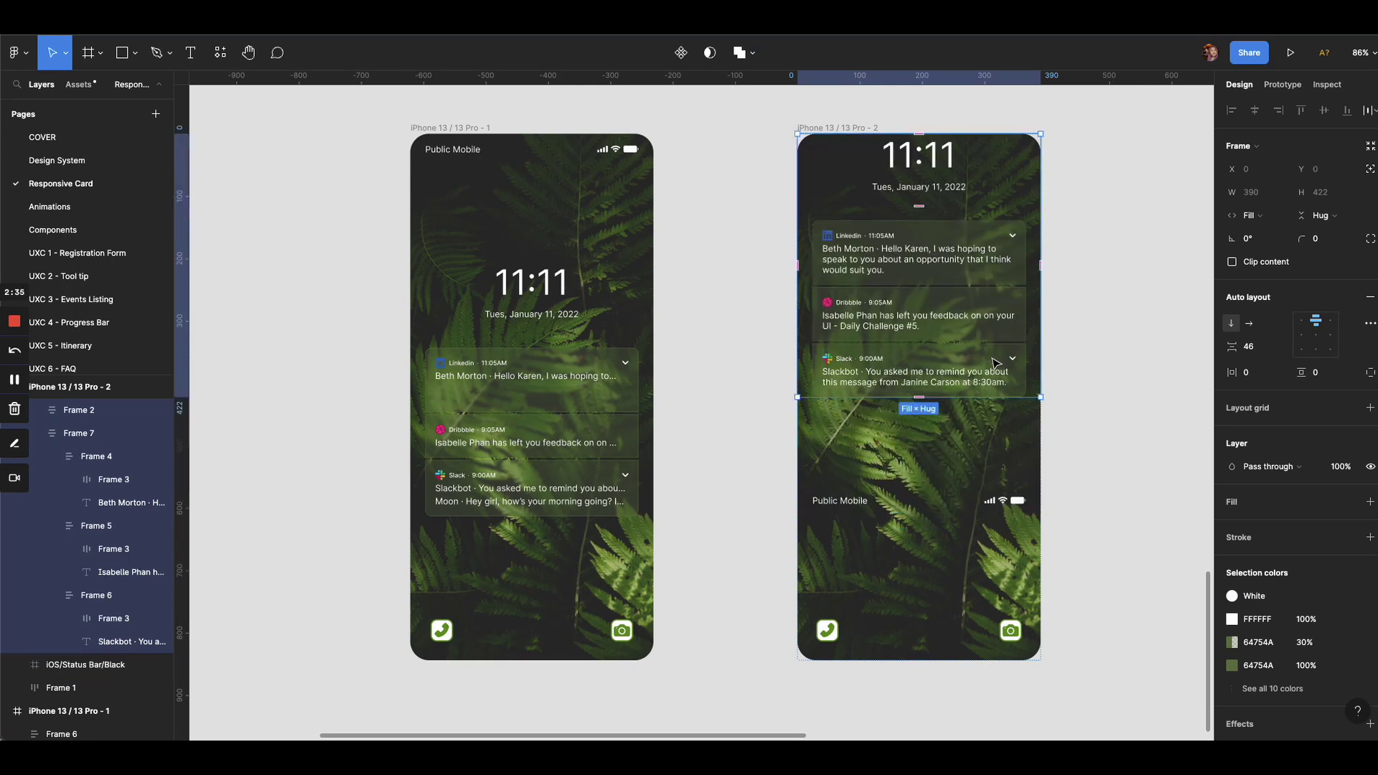
{"action": "key", "text": "Down"}
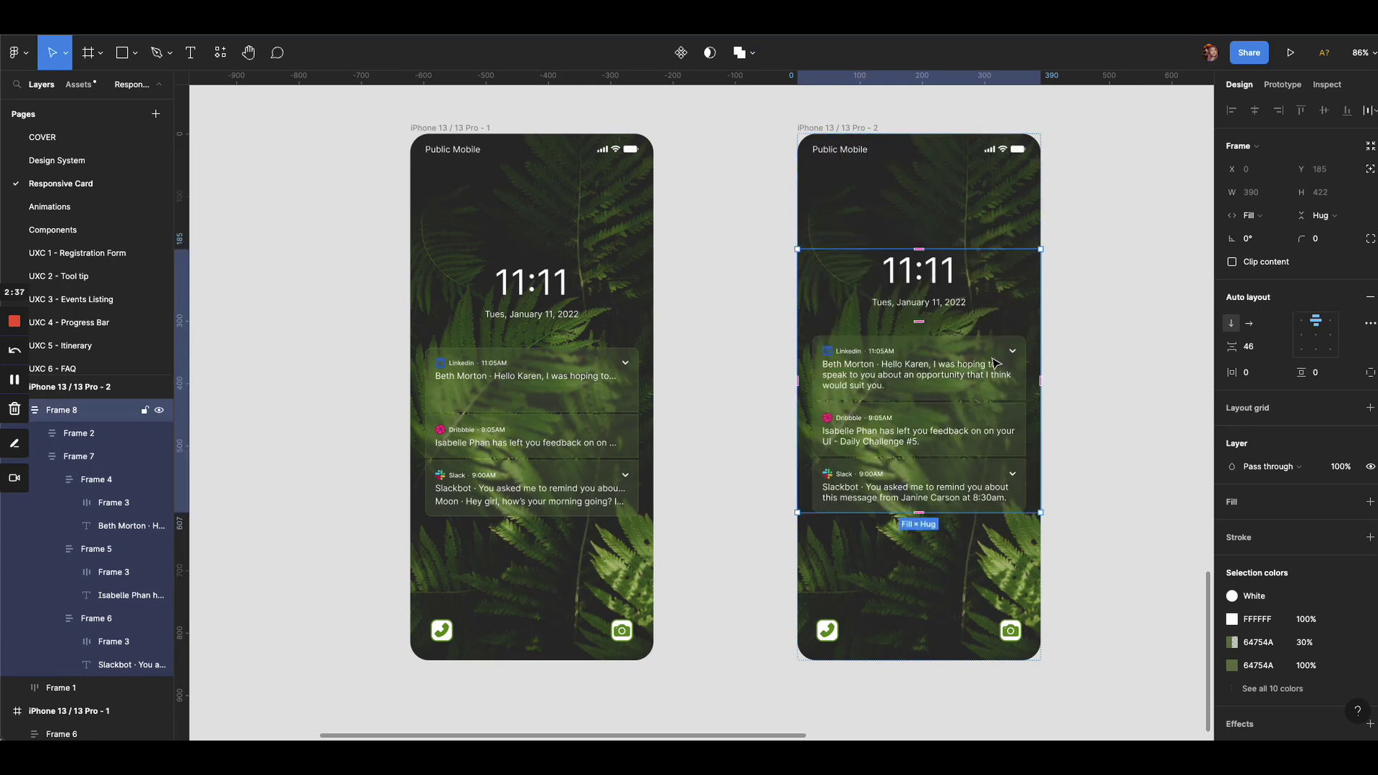
{"action": "key", "text": "Down"}
{"action": "key", "text": "Up"}
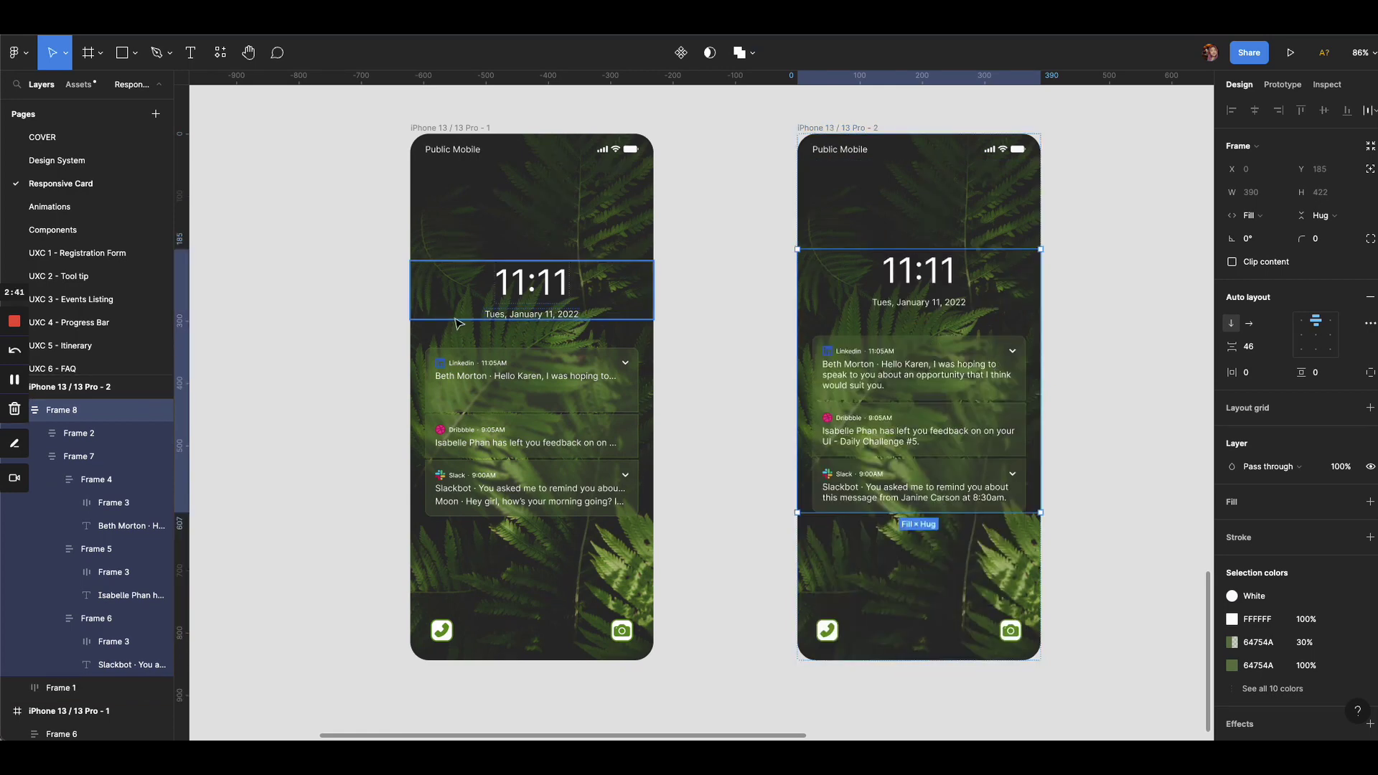
Move the Linkedin notification down through the notification stack of the iPhone 13 / 13 Pro - 2 frame and return it to first place.
{"action": "left_click", "coordinate": [349, 386]}
{"action": "double_click", "coordinate": [929, 371]}
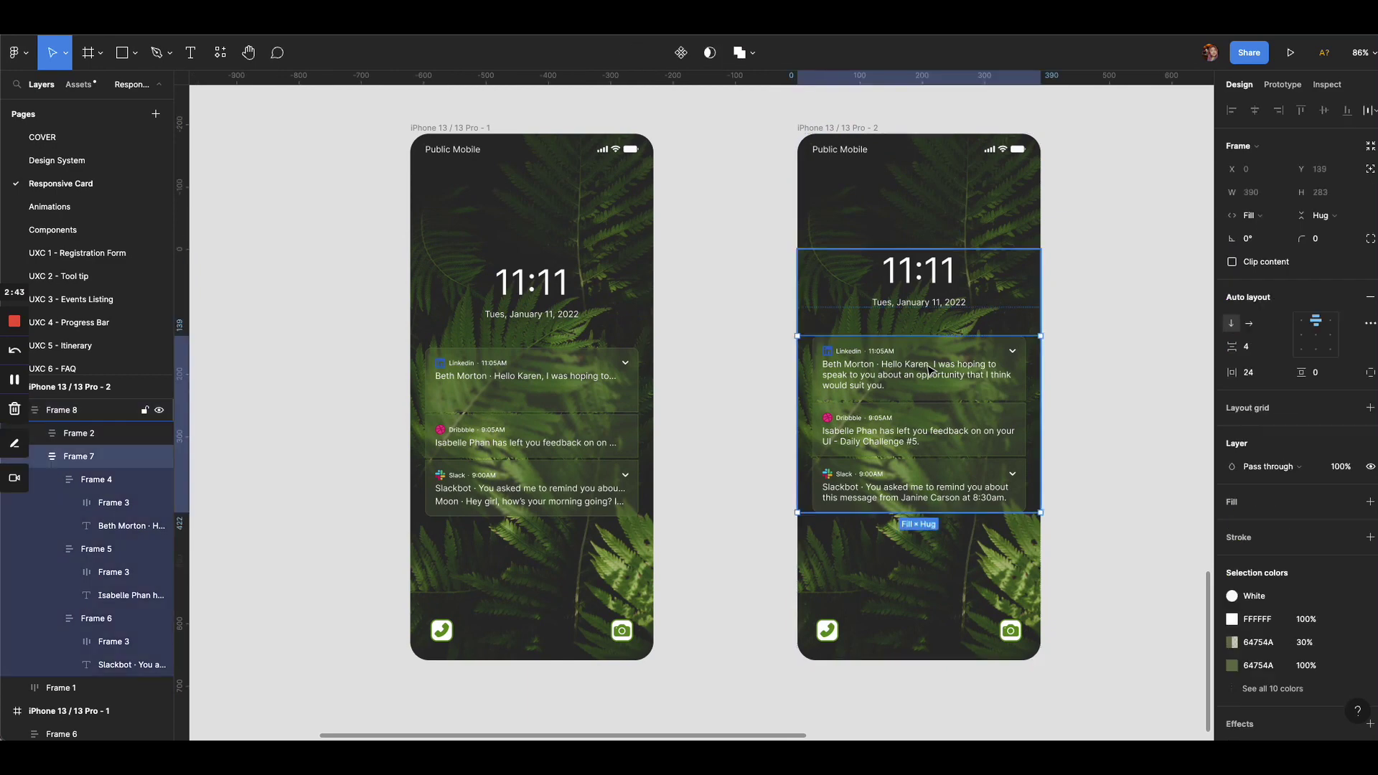
{"action": "double_click", "coordinate": [964, 371]}
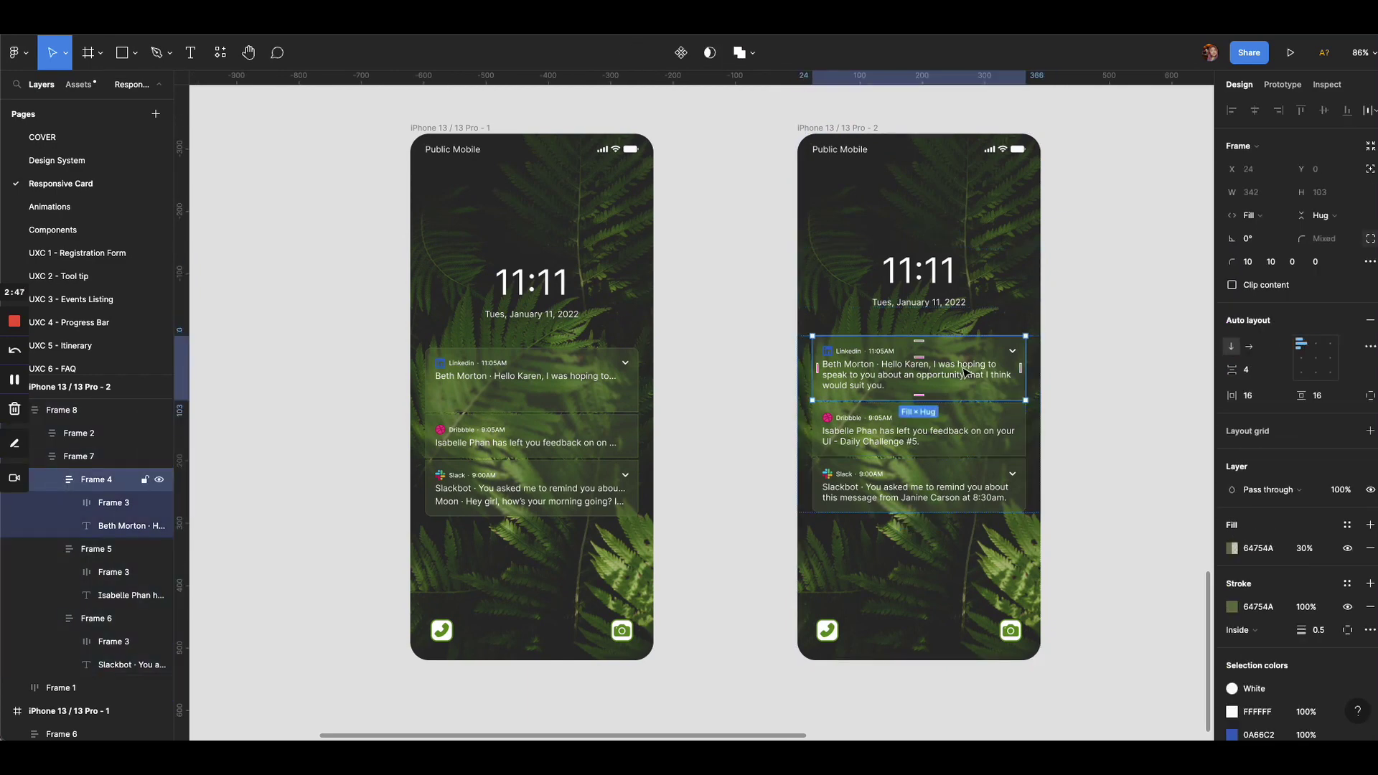
{"action": "key", "text": "Down"}
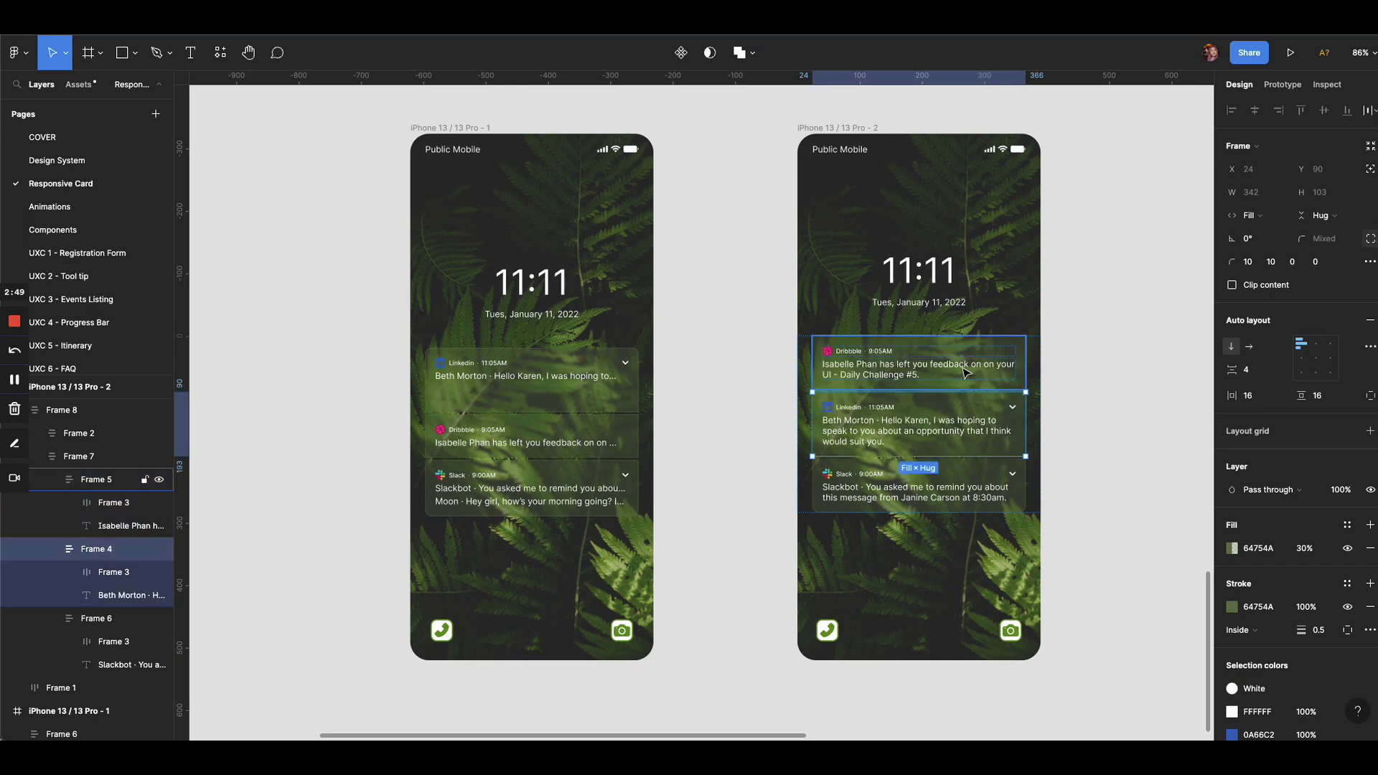
{"action": "key", "text": "Down"}
{"action": "key", "text": "Up"}
{"action": "key", "text": "Up"}
Try nudging the Linkedin notification vertically by hand in the iPhone 13 / 13 Pro - 1 frame.
{"action": "left_click", "coordinate": [508, 401]}
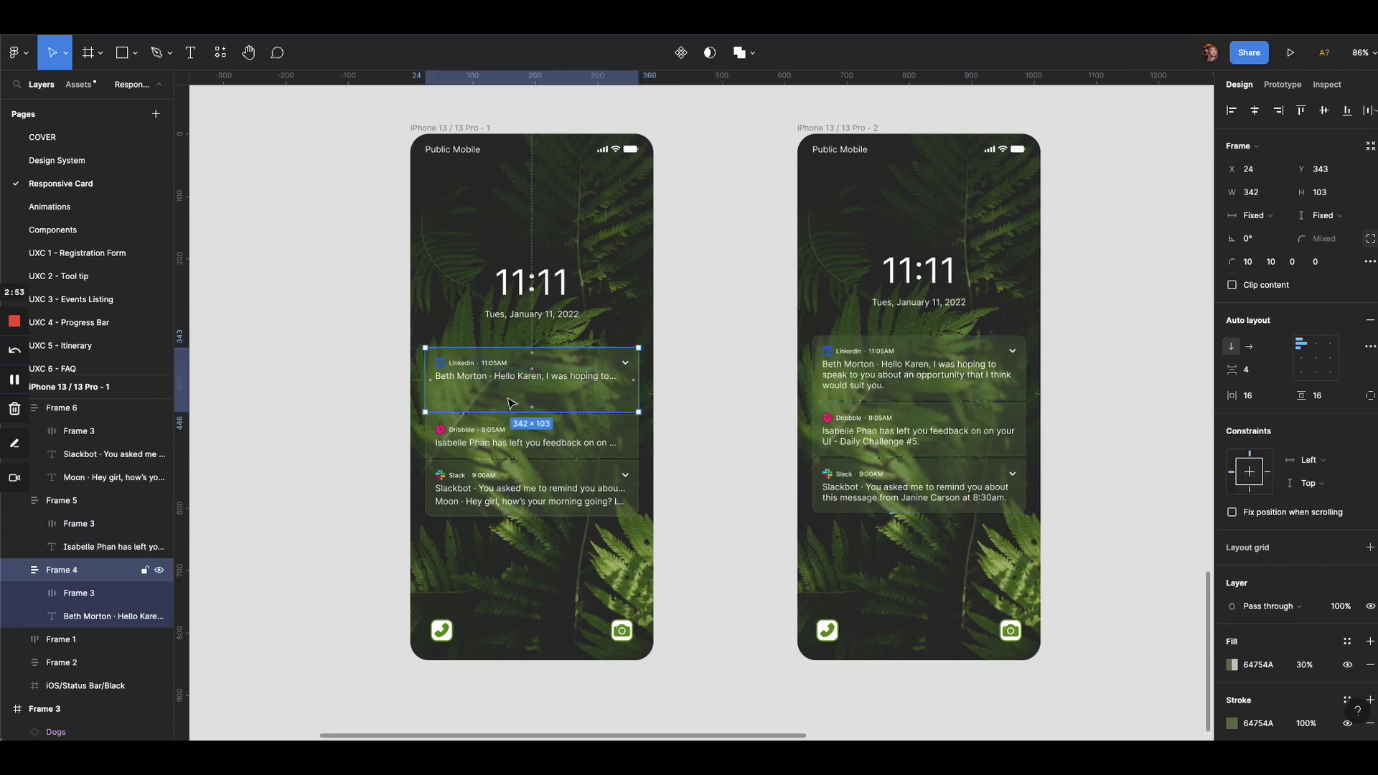
{"action": "left_click_drag", "start_coordinate": [508, 399], "coordinate": [508, 400]}
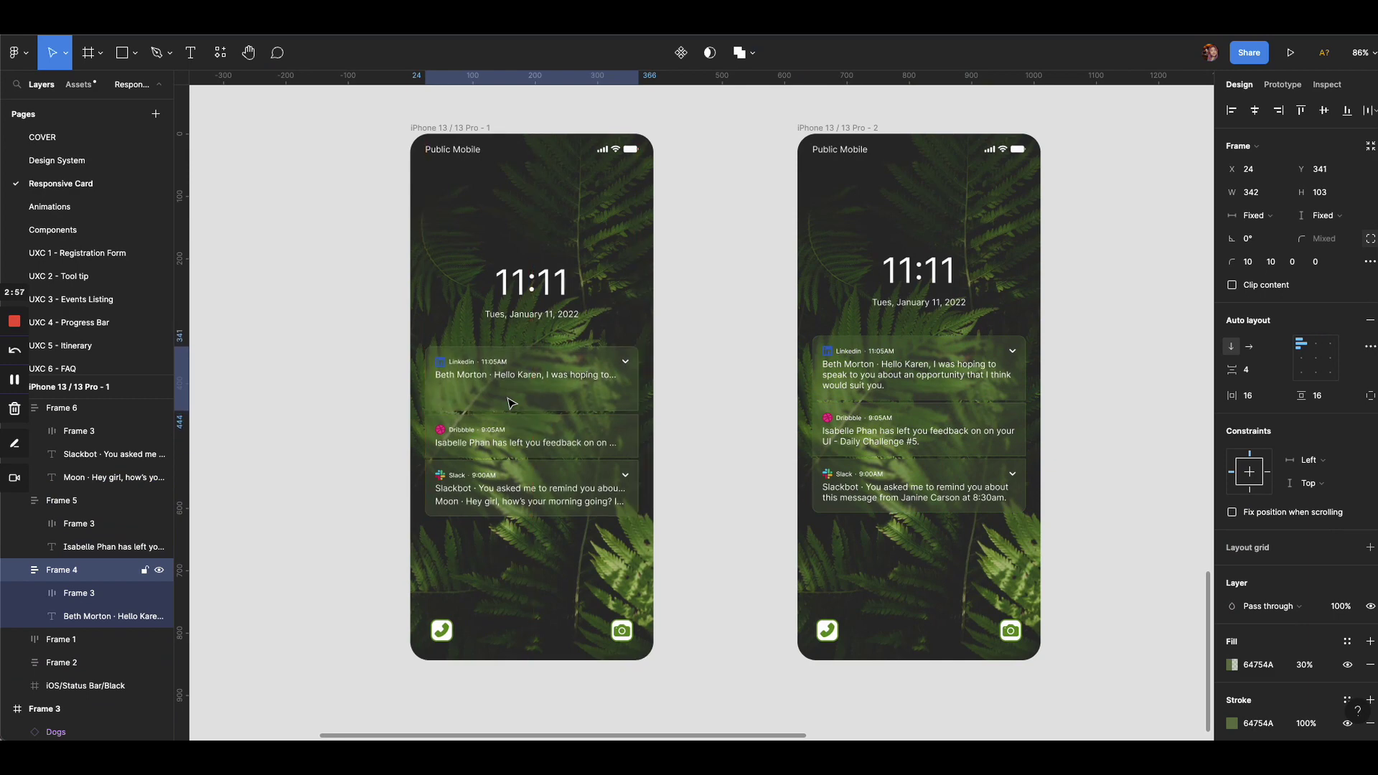
{"action": "left_click", "coordinate": [400, 467]}
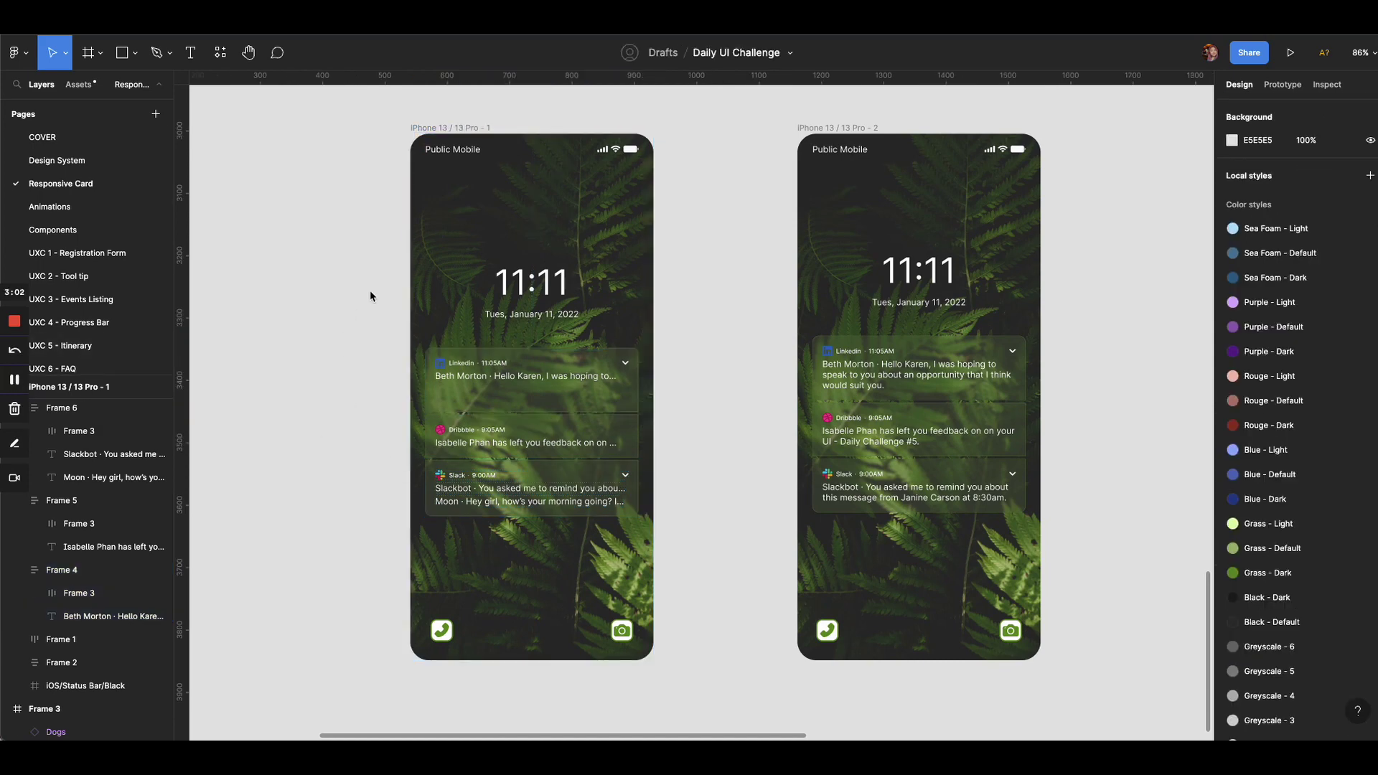
Apply auto layout to the whole iPhone 13 / 13 Pro - 1 frame.
{"action": "left_click", "coordinate": [451, 130]}
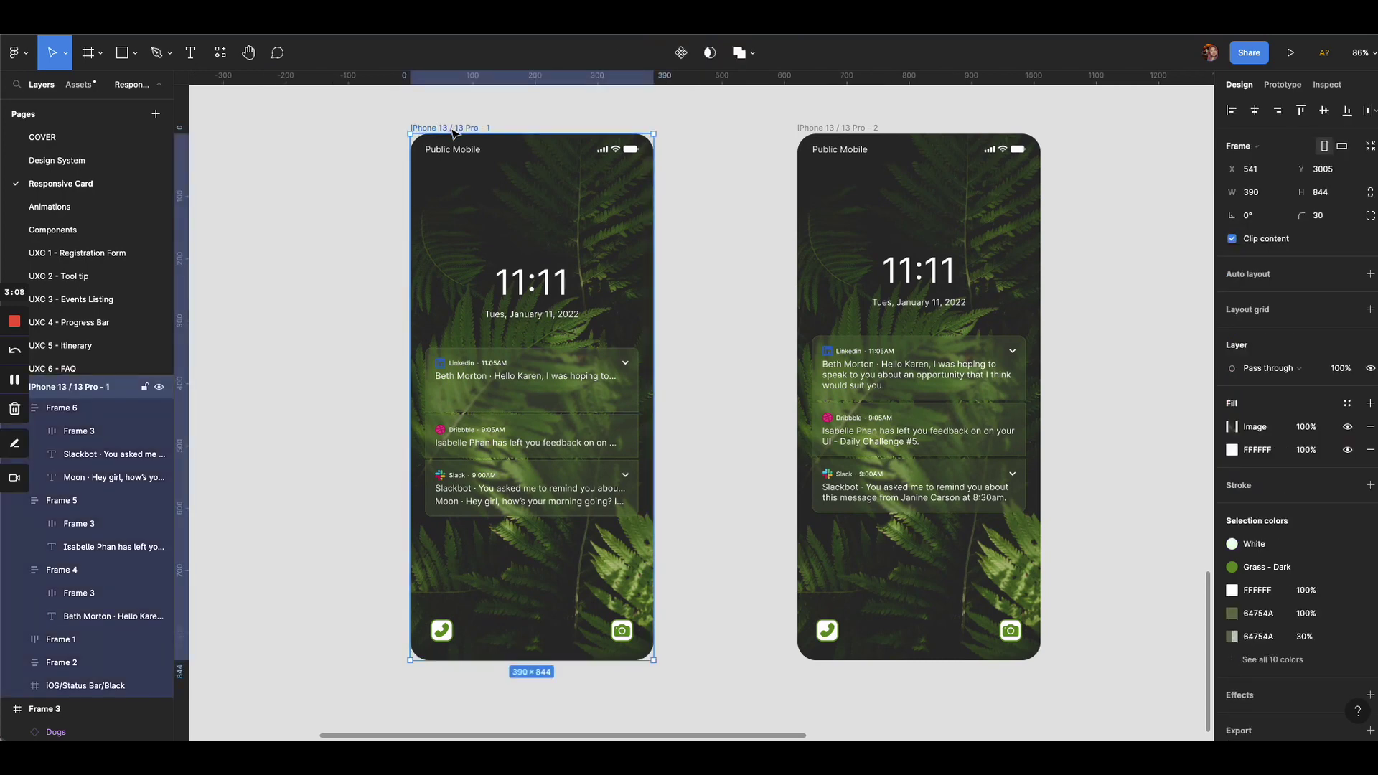
{"action": "key", "text": "shift+a"}
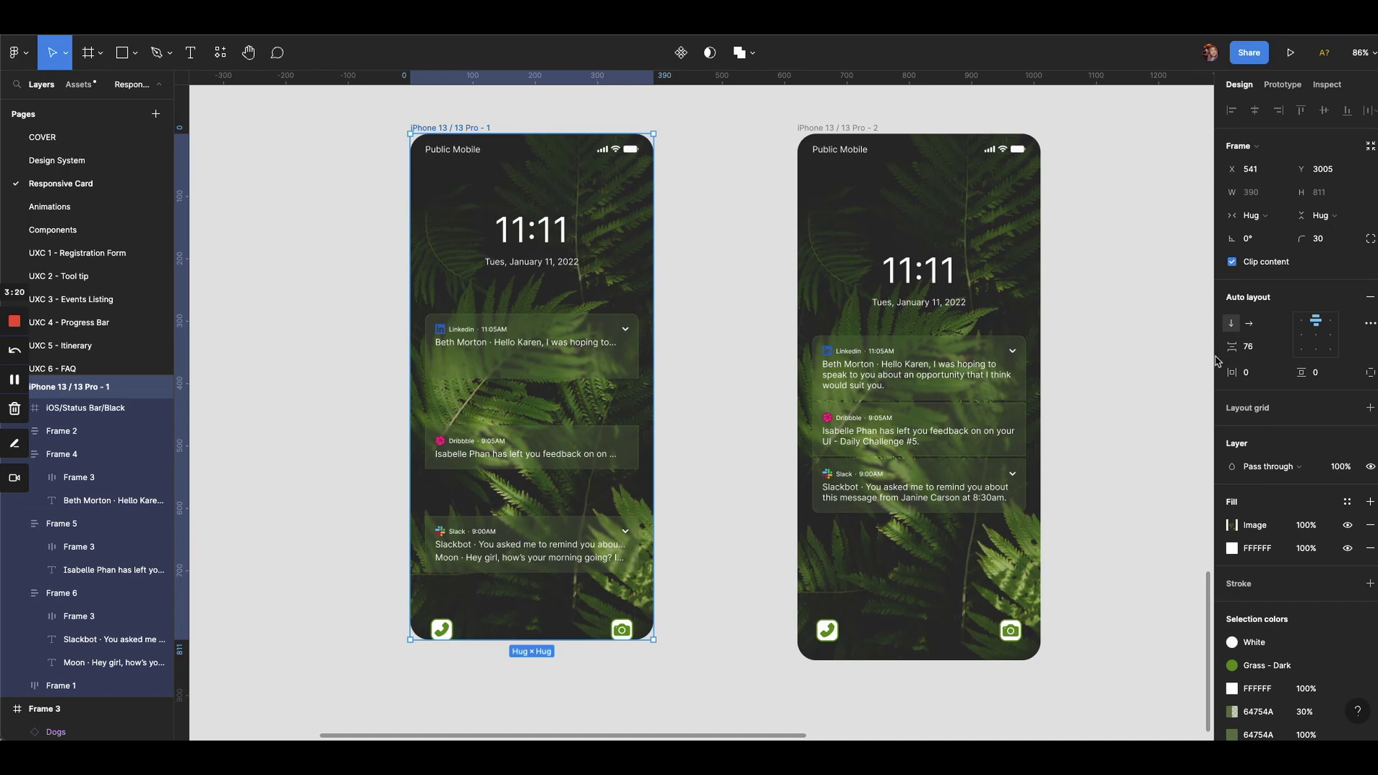
{"action": "left_click", "coordinate": [302, 318]}
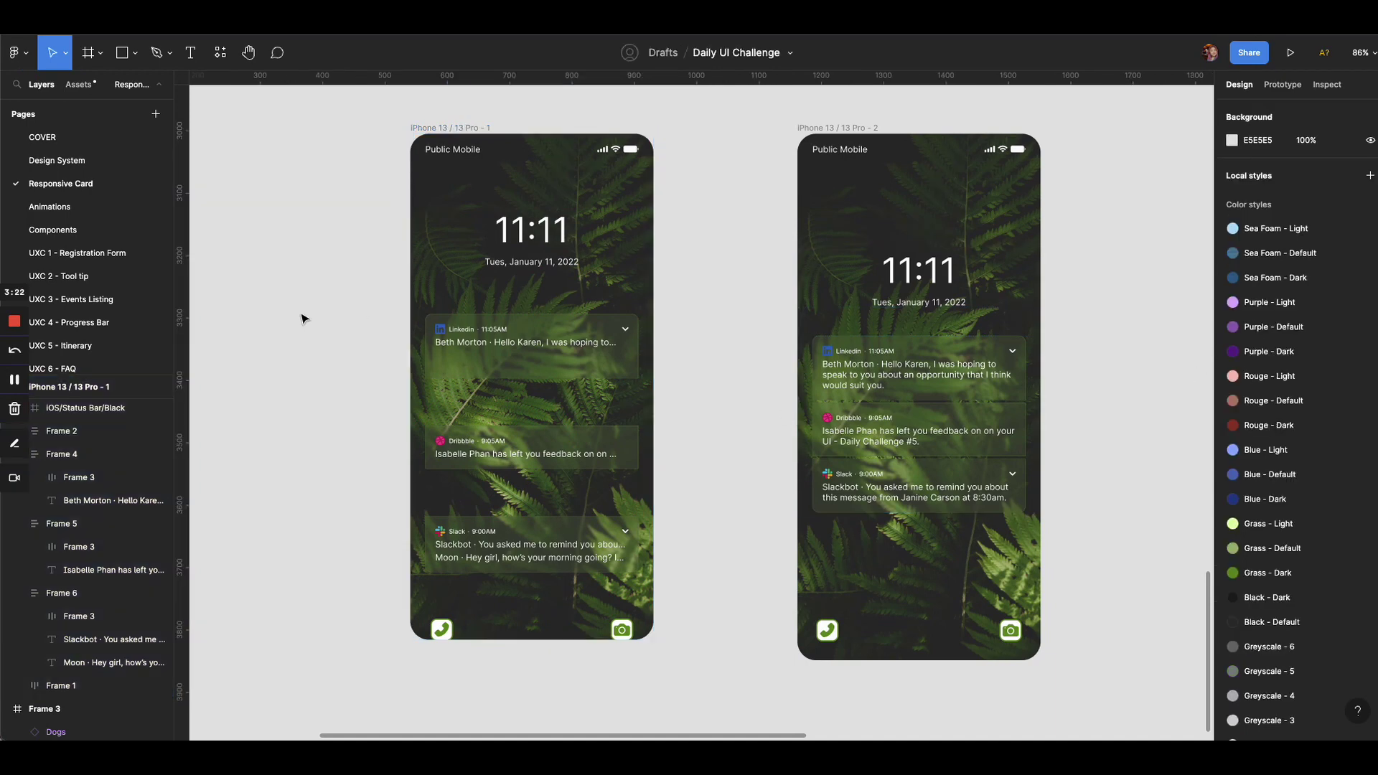
Group the Linkedin, Dribbble and Slack notifications of the iPhone 13 / 13 Pro - 1 frame in their own auto layout.
{"action": "left_click", "coordinate": [561, 368]}
{"action": "left_click", "coordinate": [567, 449]}
{"action": "left_click", "coordinate": [576, 531]}
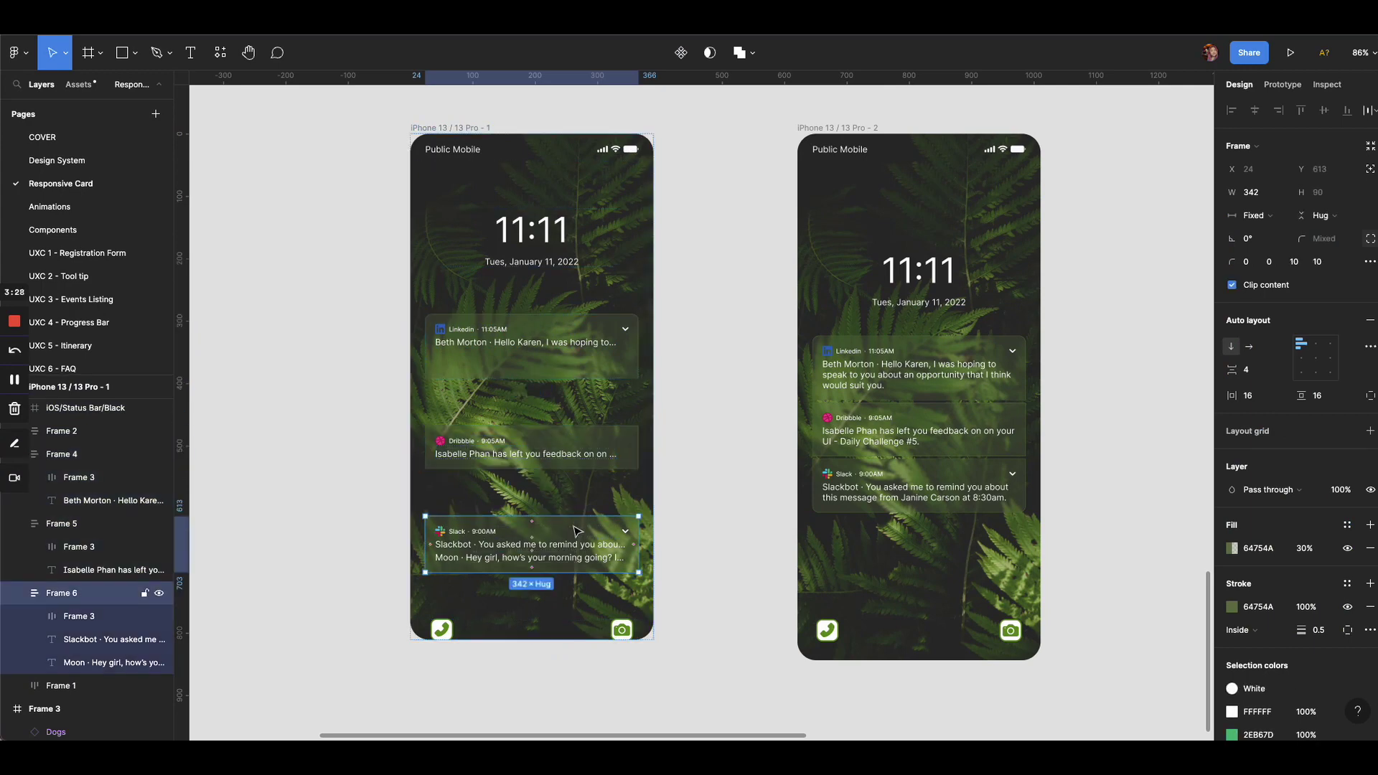
{"action": "left_click", "coordinate": [506, 347]}
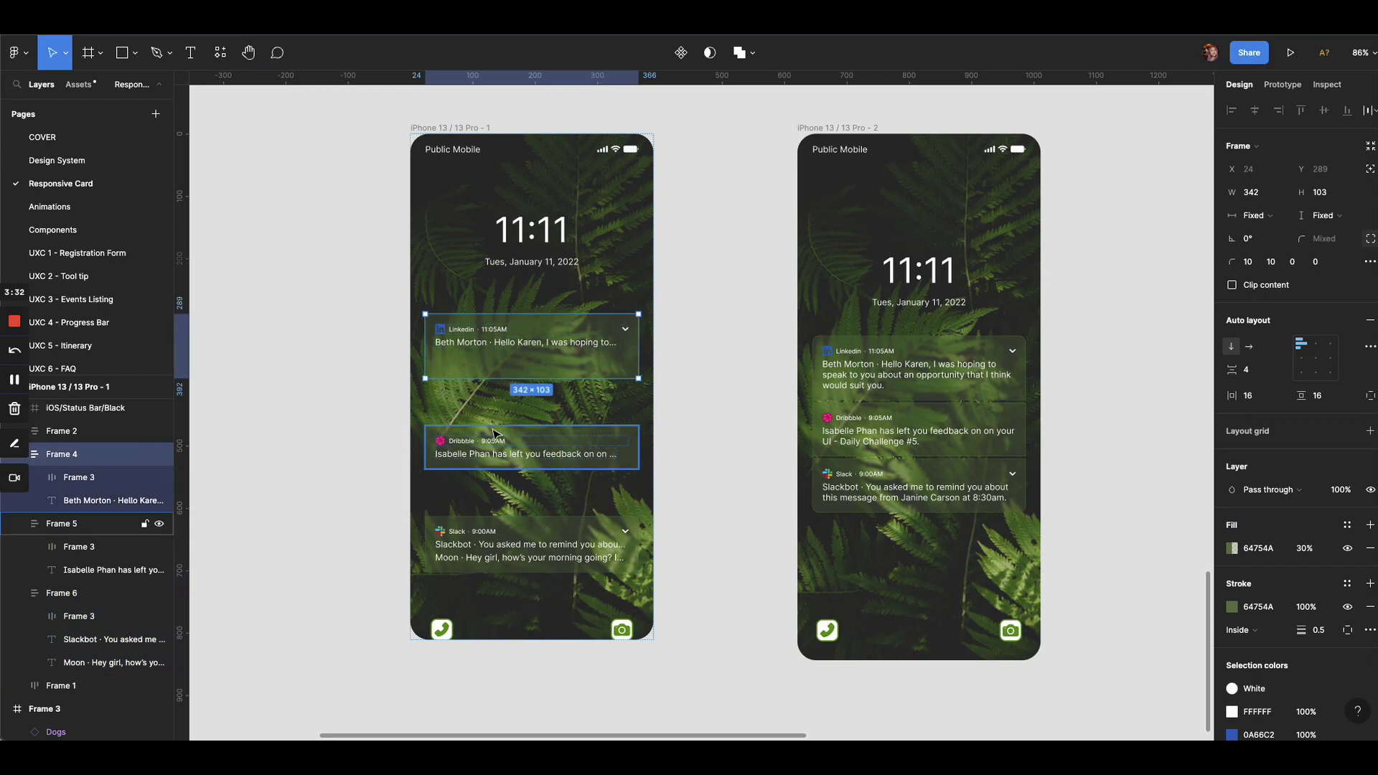
{"action": "left_click", "coordinate": [544, 446], "text": "shift"}
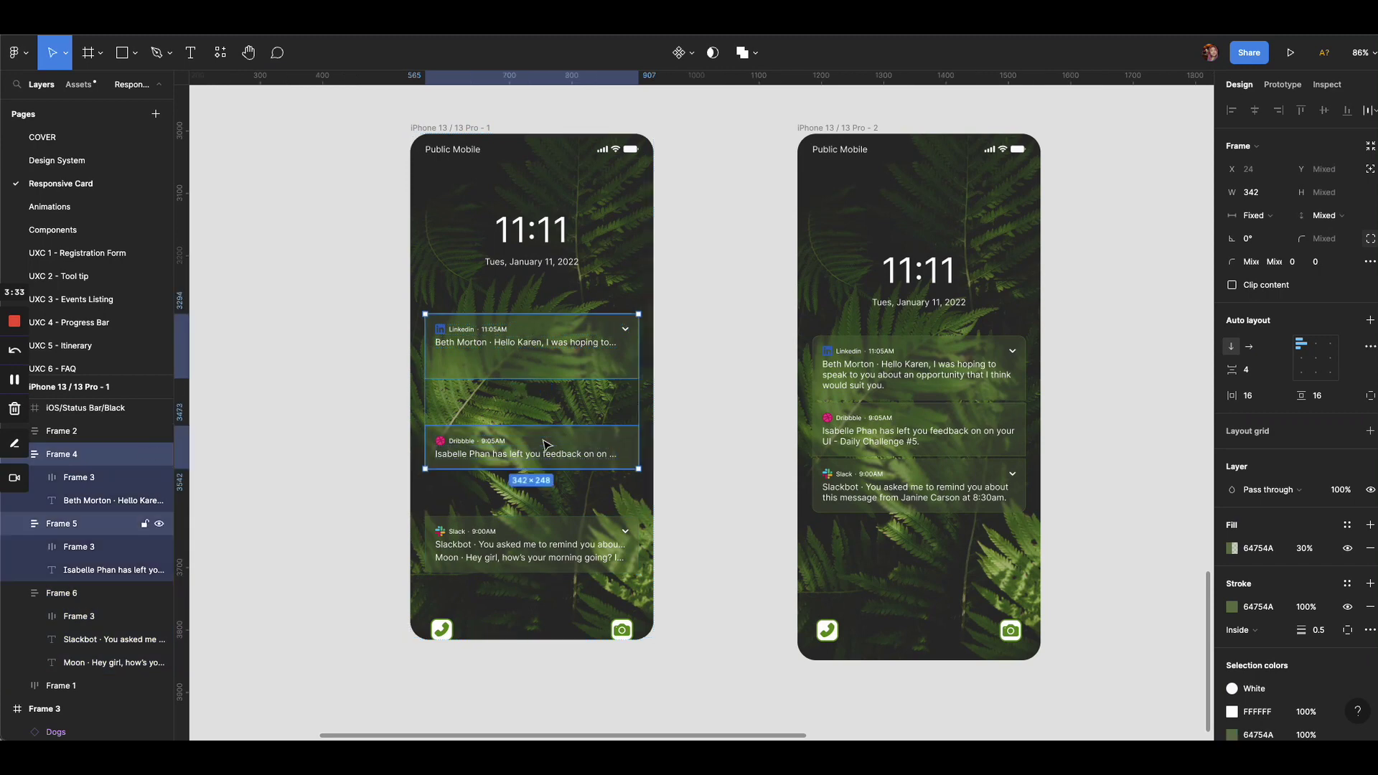
{"action": "left_click", "coordinate": [567, 535], "text": "shift"}
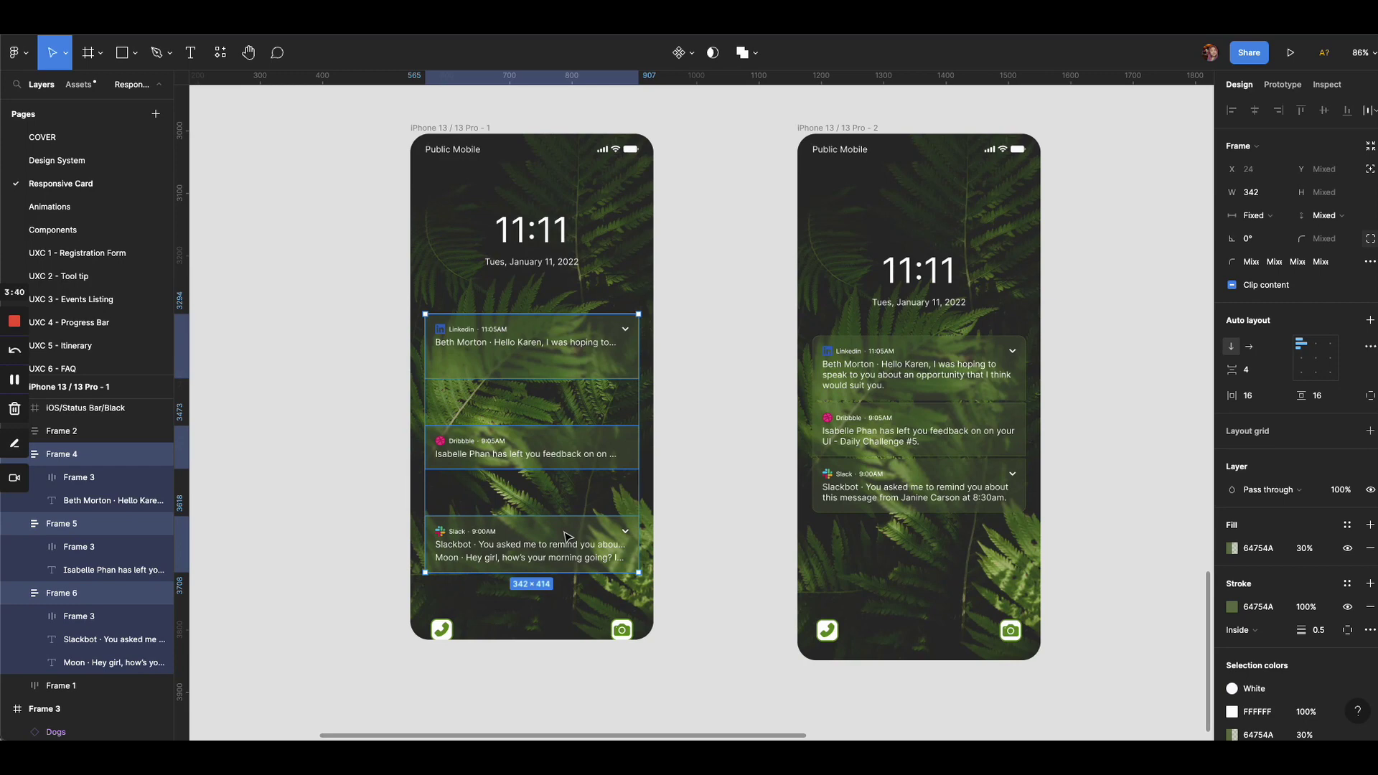
{"action": "key", "text": "shift+a"}
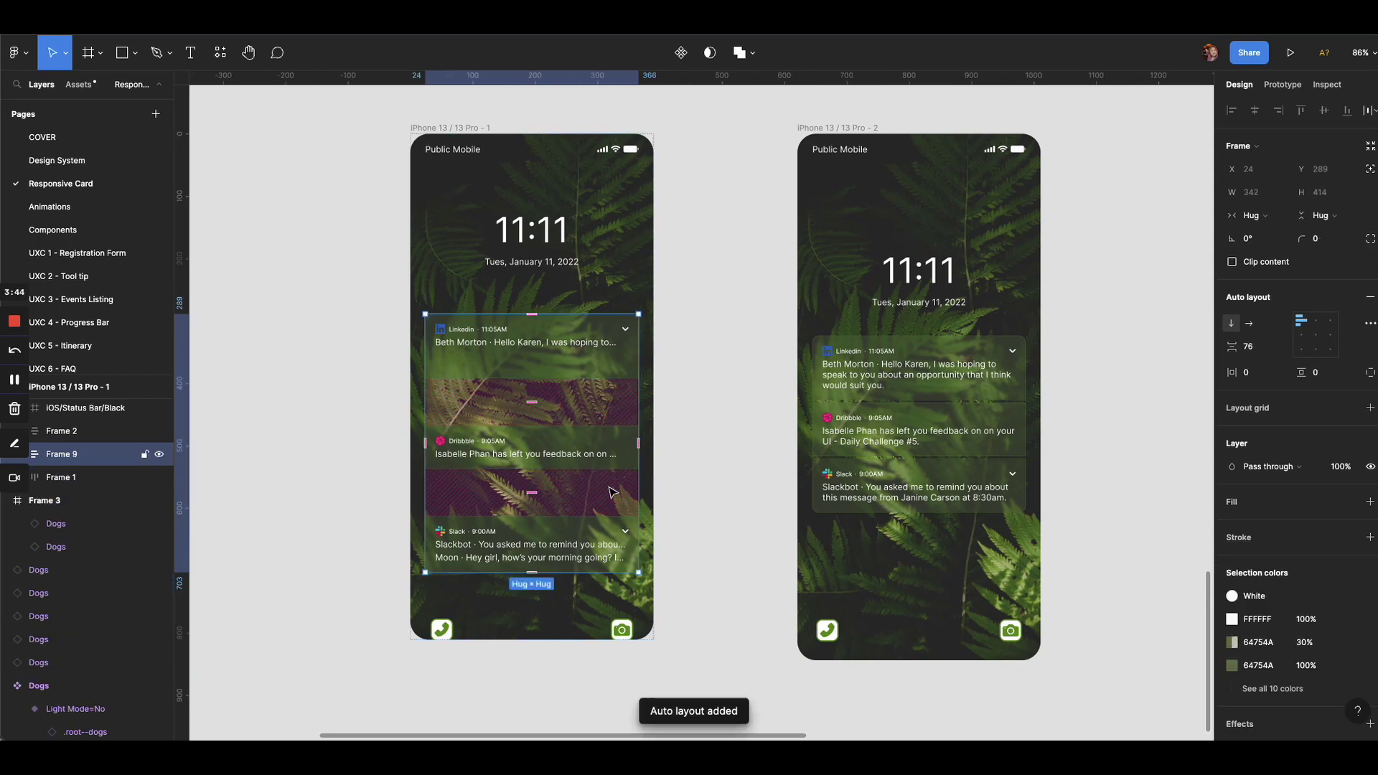
Set the spacing between the notifications in the new auto layout group to 4.
{"action": "left_click", "coordinate": [1250, 348]}
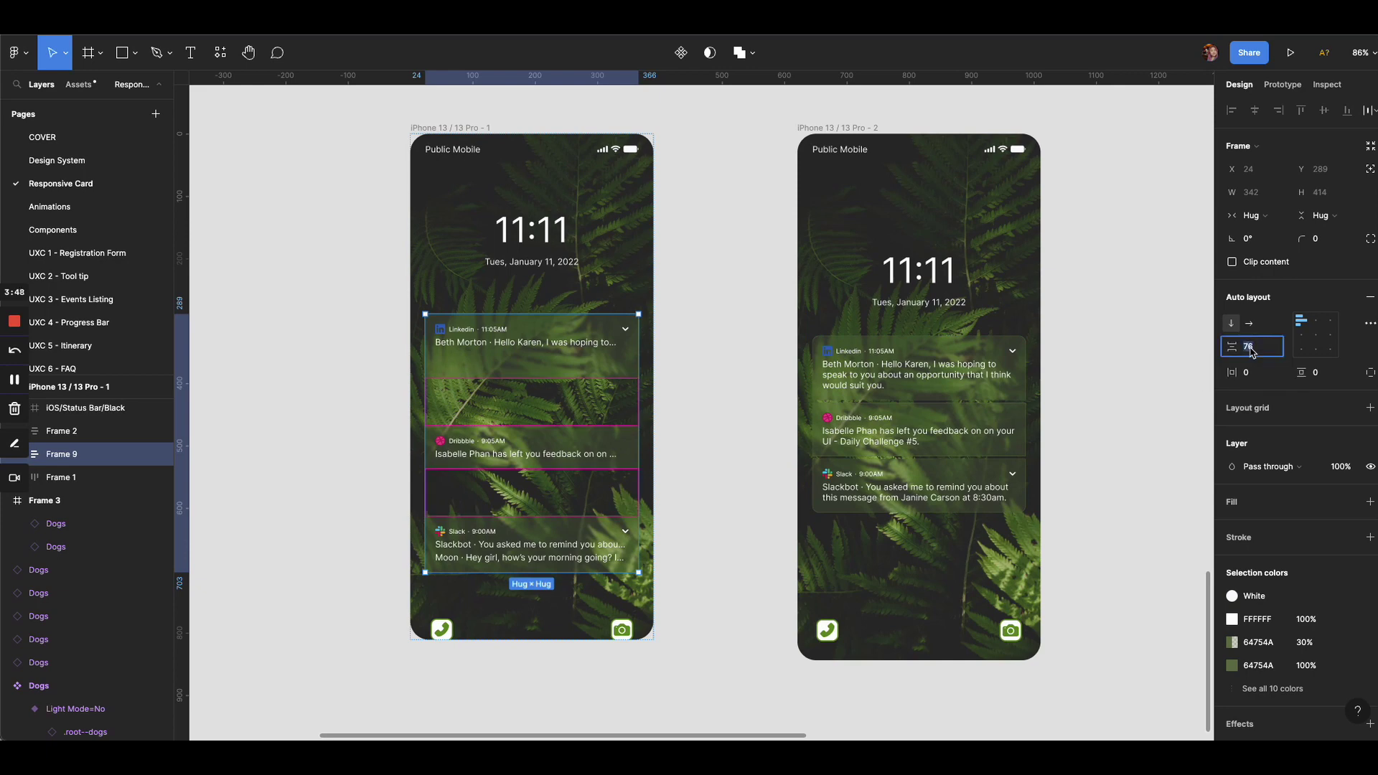
{"action": "type", "text": "4"}
{"action": "key", "text": "Return"}
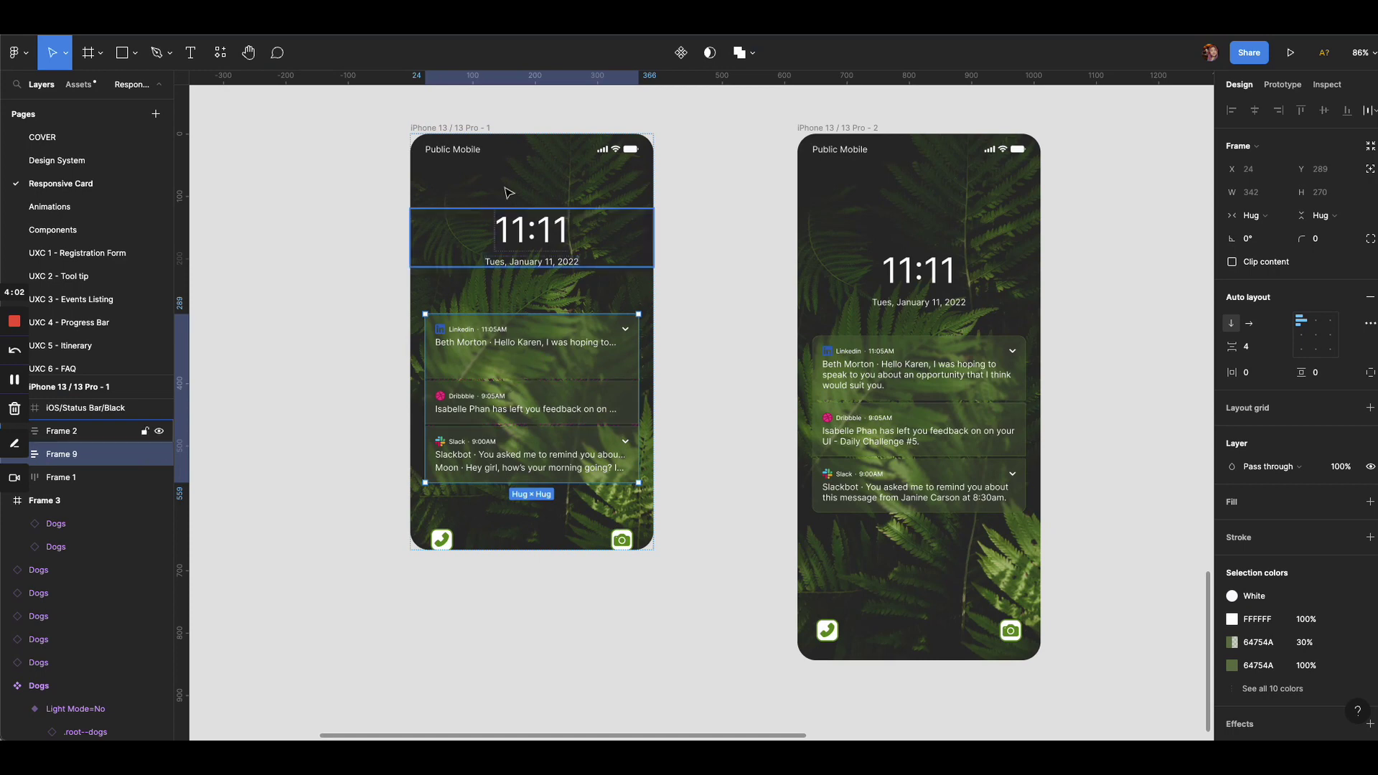
Give the iPhone 13 / 13 Pro - 1 frame a fixed height of 844, matching the iPhone 13 / 13 Pro - 2 frame.
{"action": "left_click", "coordinate": [470, 127]}
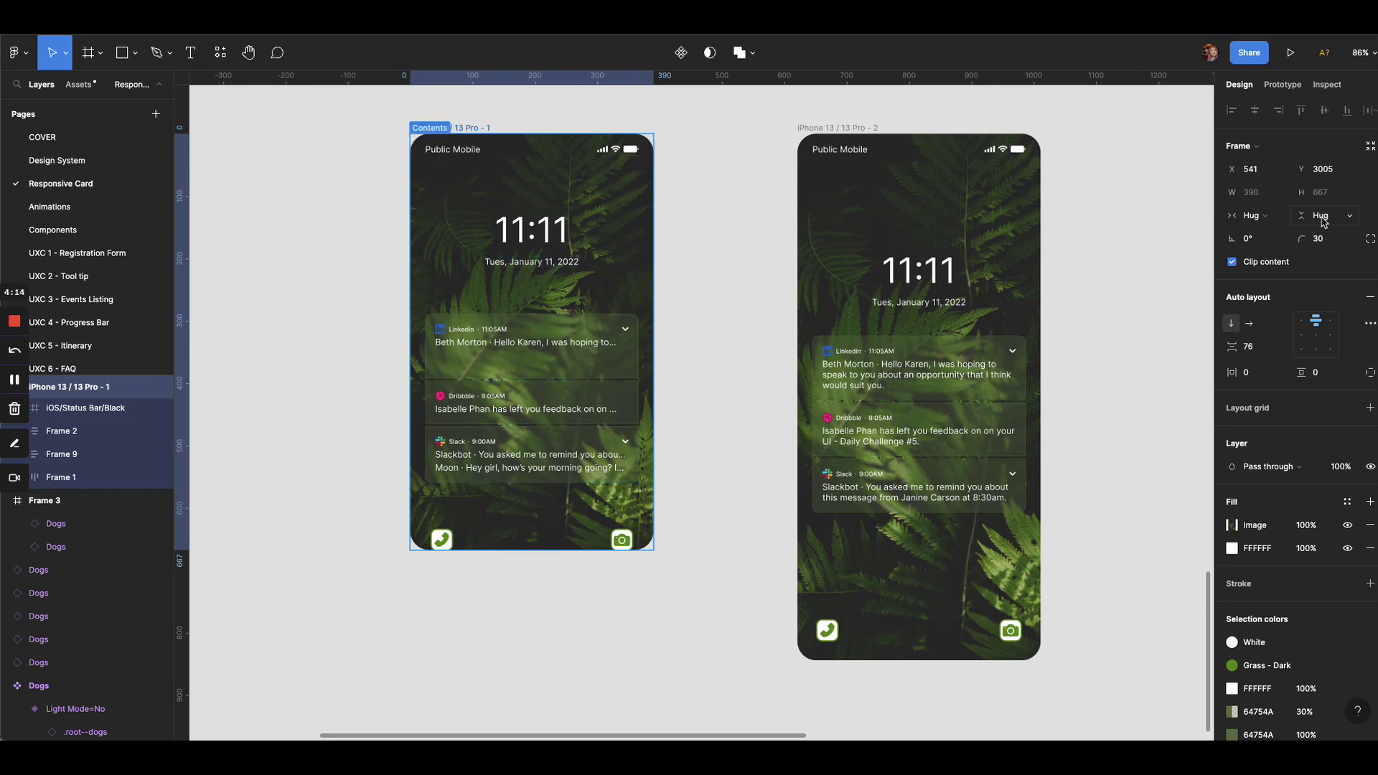
{"action": "left_click", "coordinate": [1345, 220]}
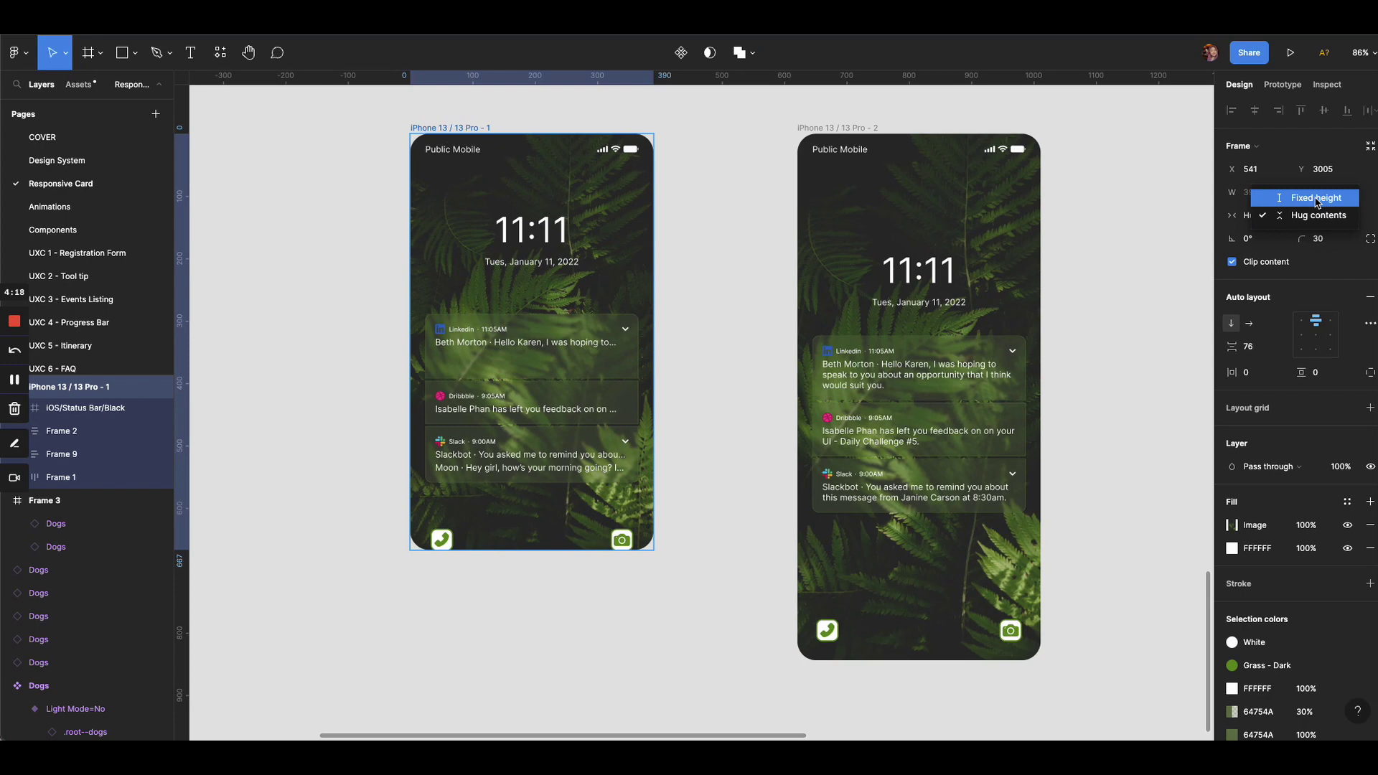
{"action": "left_click", "coordinate": [1318, 203]}
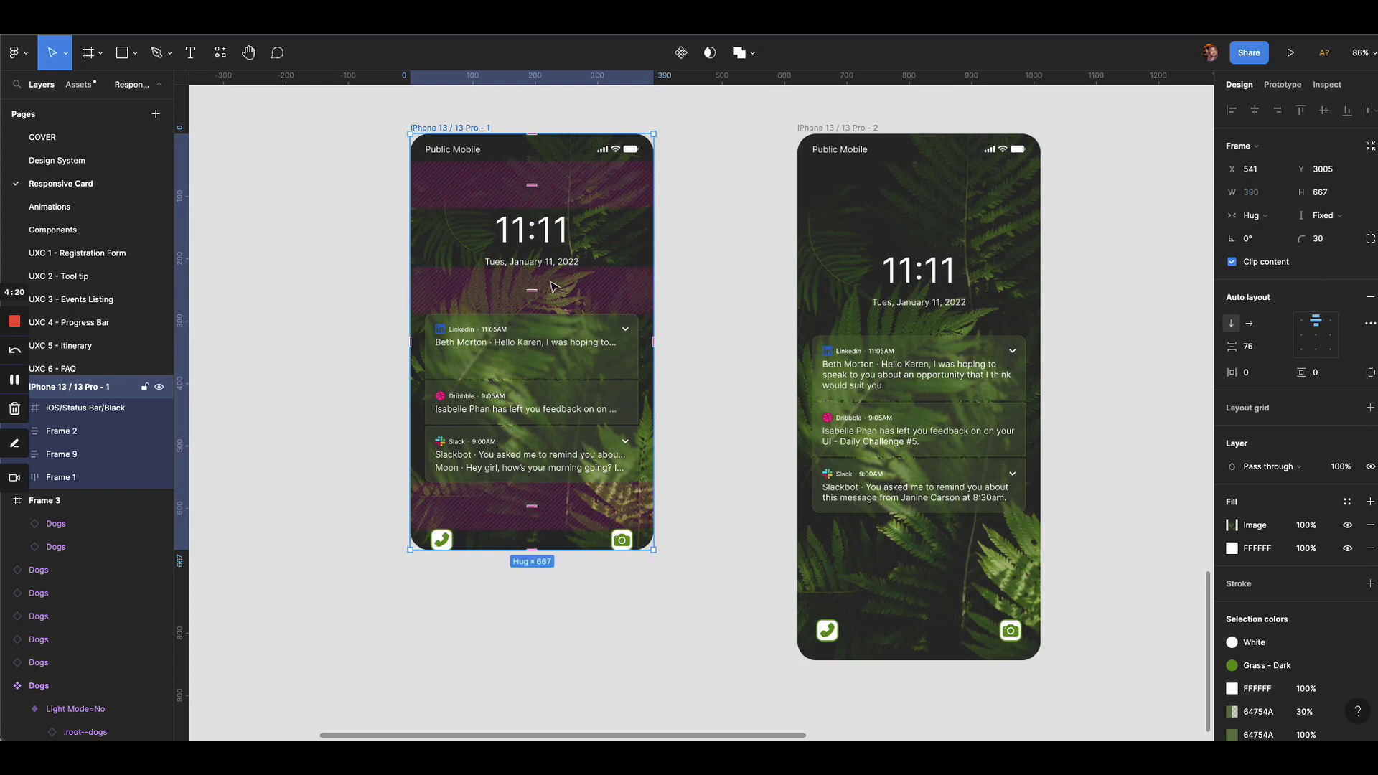
{"action": "left_click", "coordinate": [857, 130]}
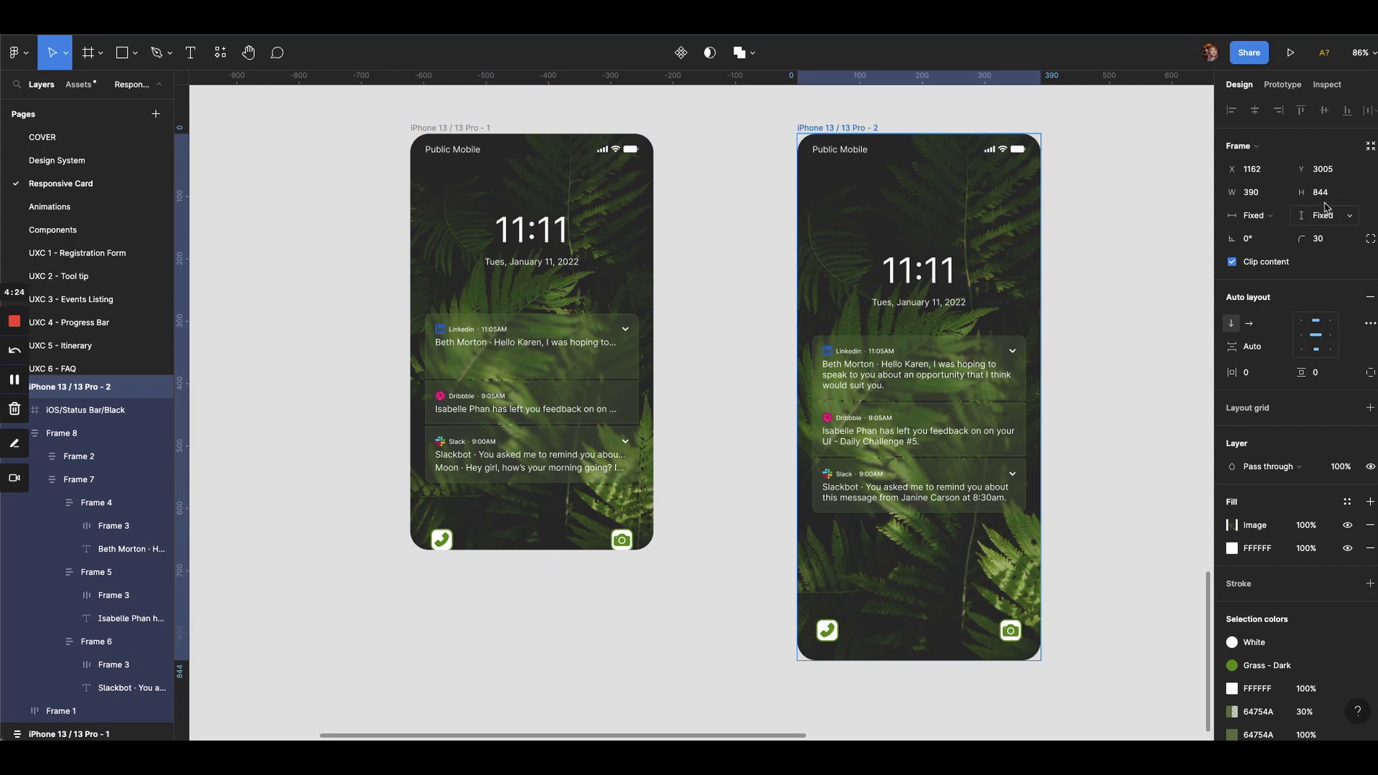
{"action": "left_click", "coordinate": [441, 129]}
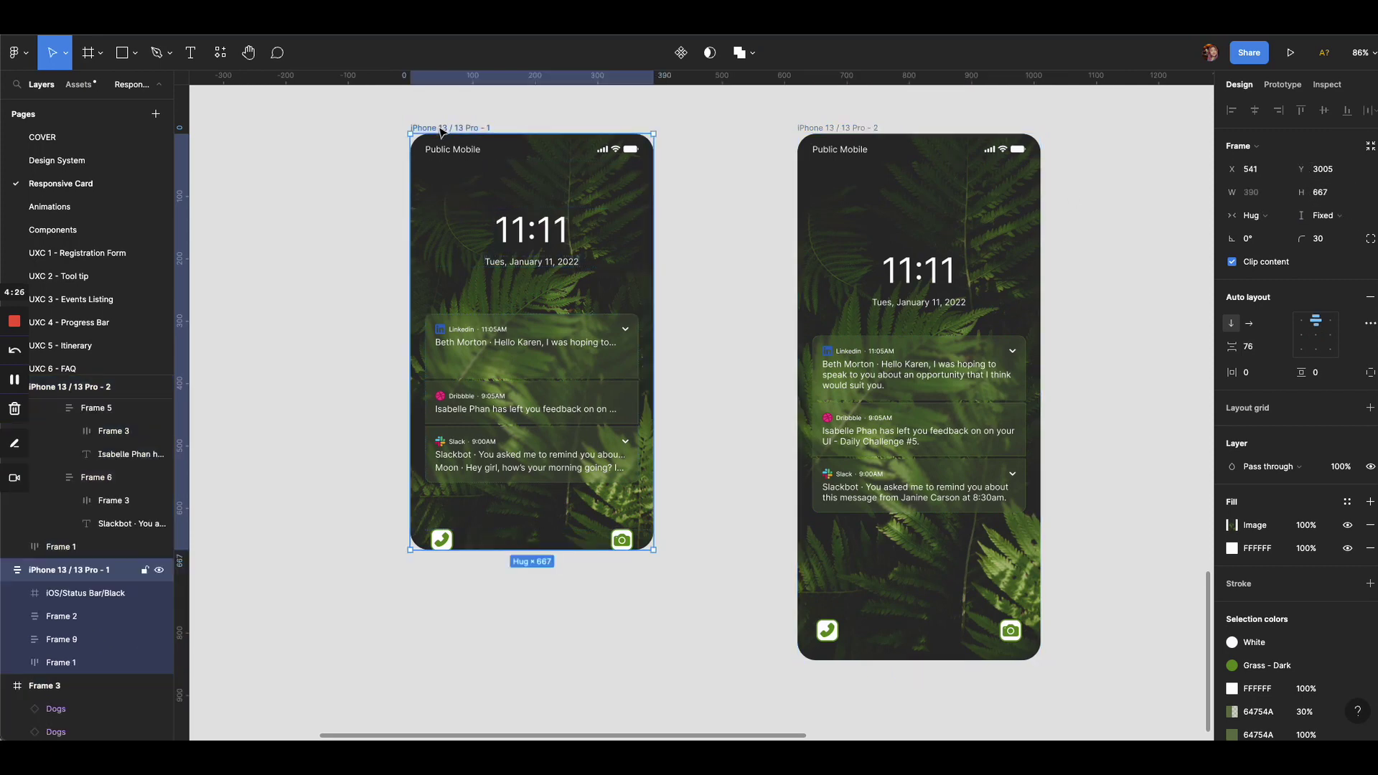
{"action": "left_click", "coordinate": [1320, 194]}
{"action": "type", "text": "844"}
{"action": "key", "text": "Return"}
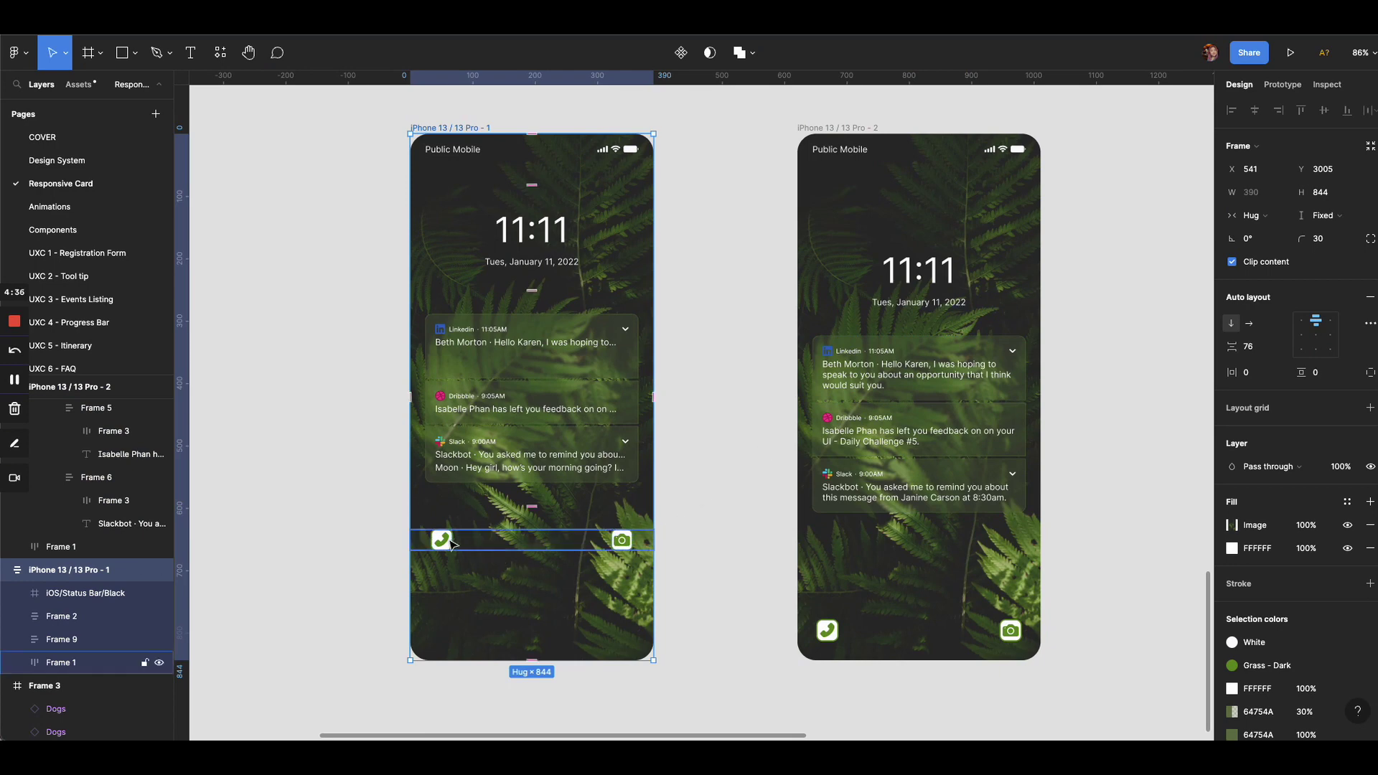
Change the auto layout spacing mode of the iPhone 13 / 13 Pro - 1 frame to Space between.
{"action": "left_click", "coordinate": [479, 539]}
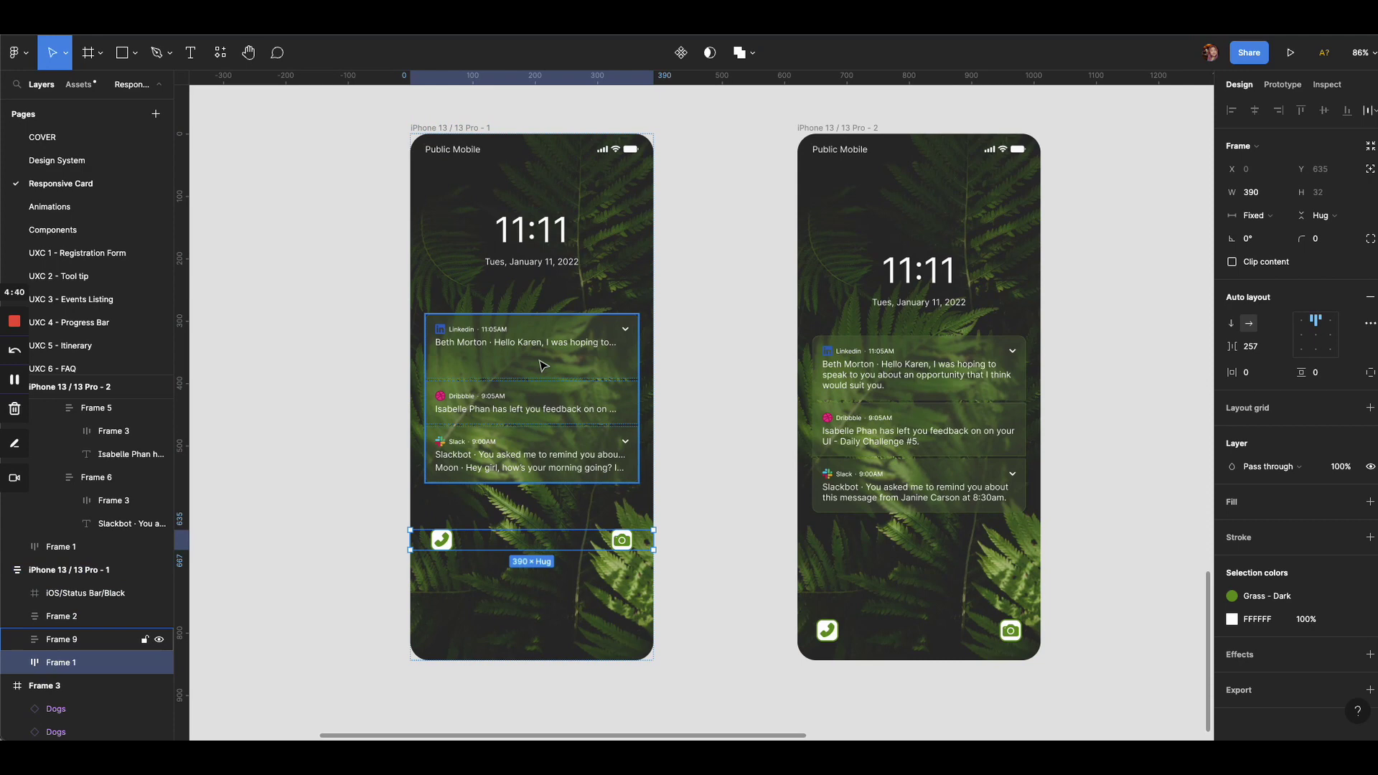
{"action": "left_click", "coordinate": [460, 128]}
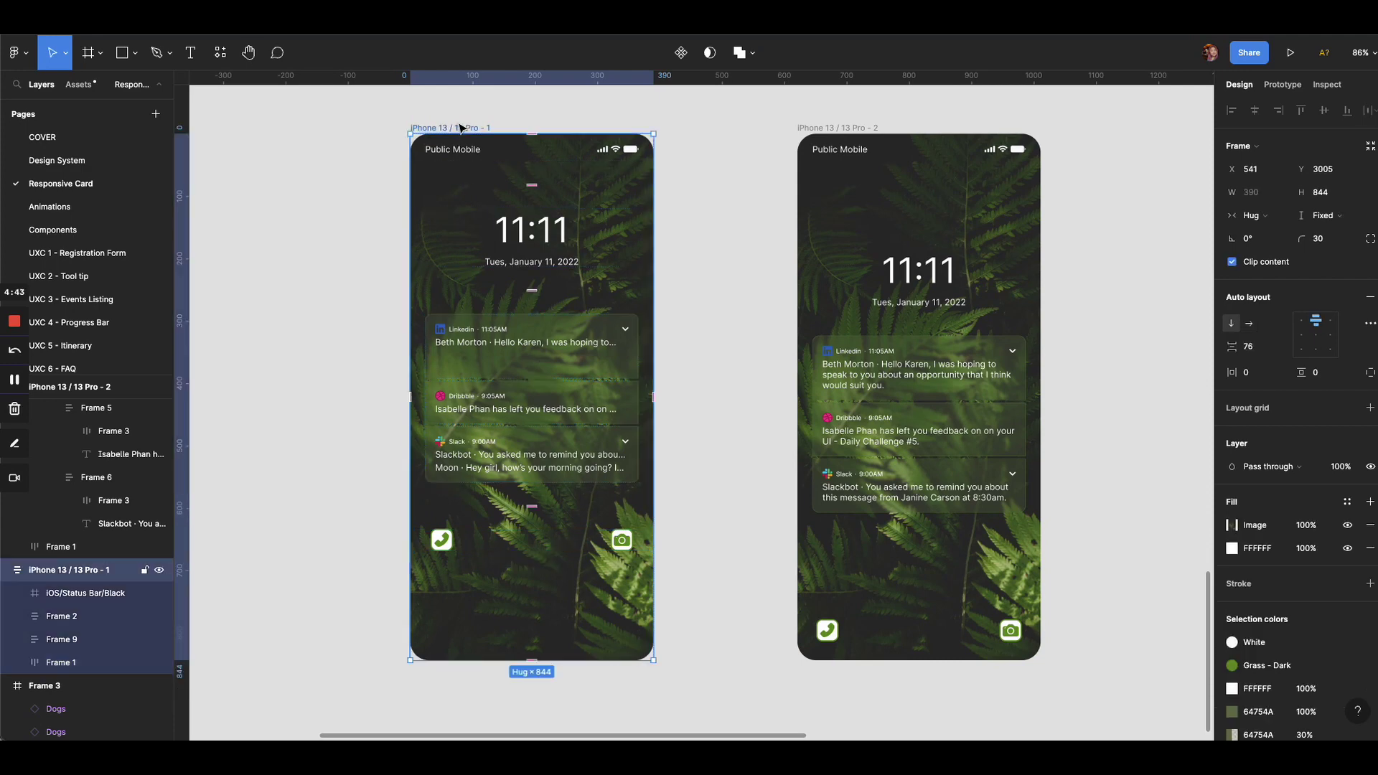
{"action": "left_click", "coordinate": [1370, 325]}
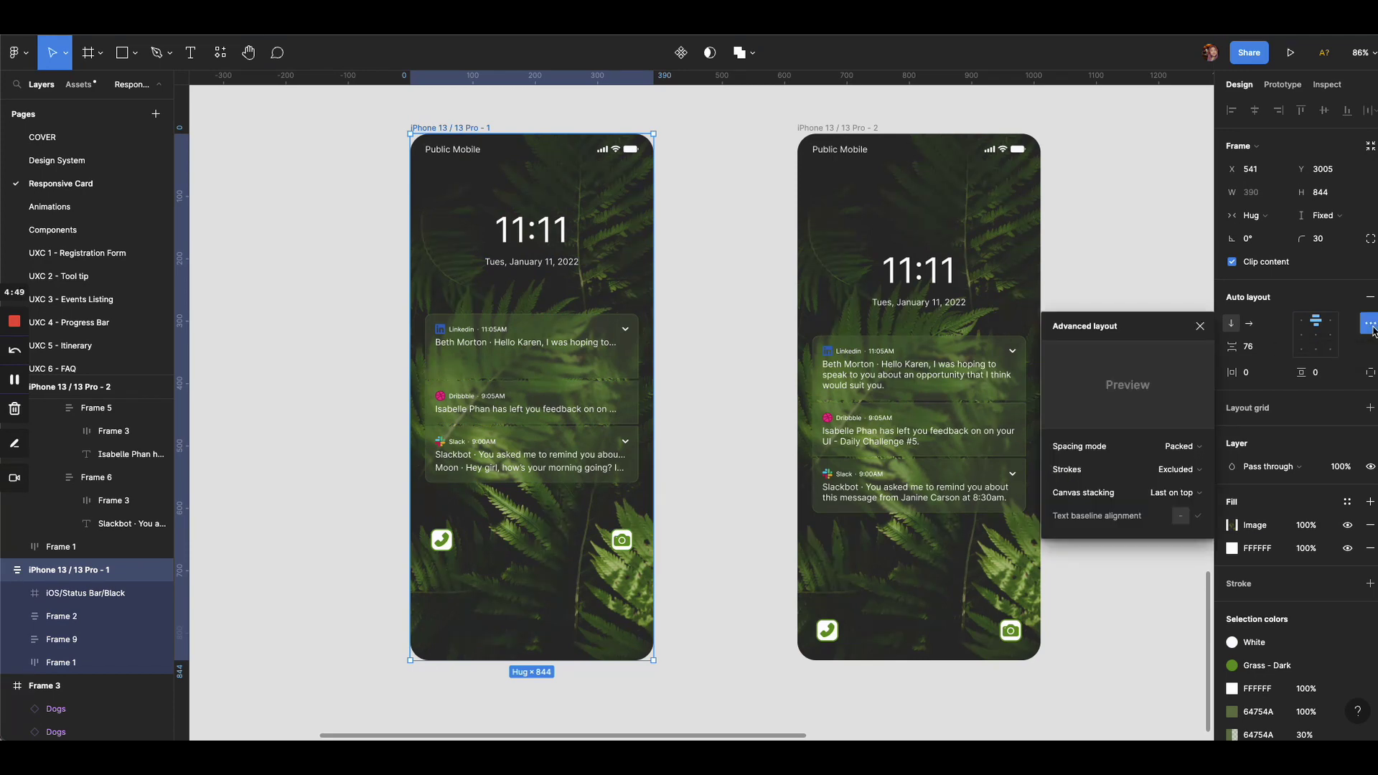
{"action": "left_click", "coordinate": [1185, 456]}
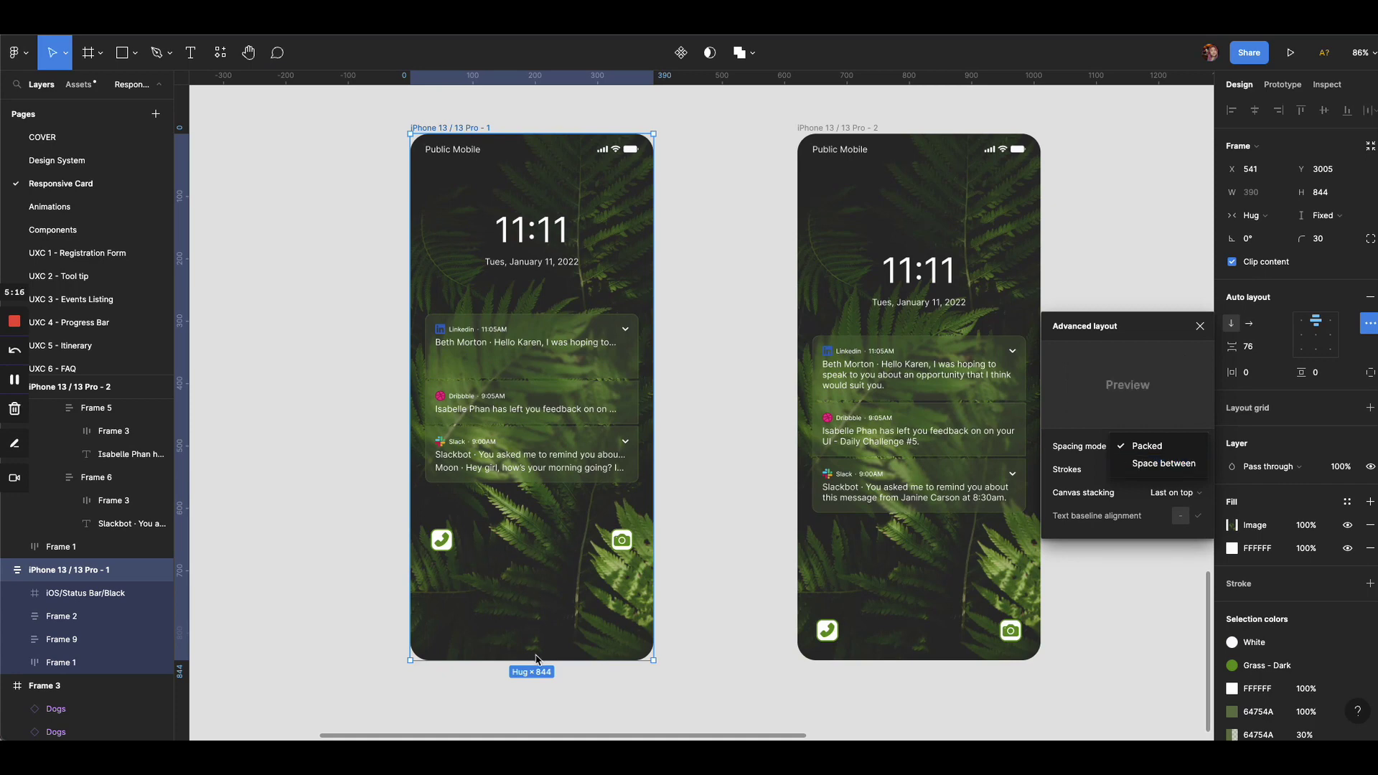
{"action": "left_click", "coordinate": [1144, 465]}
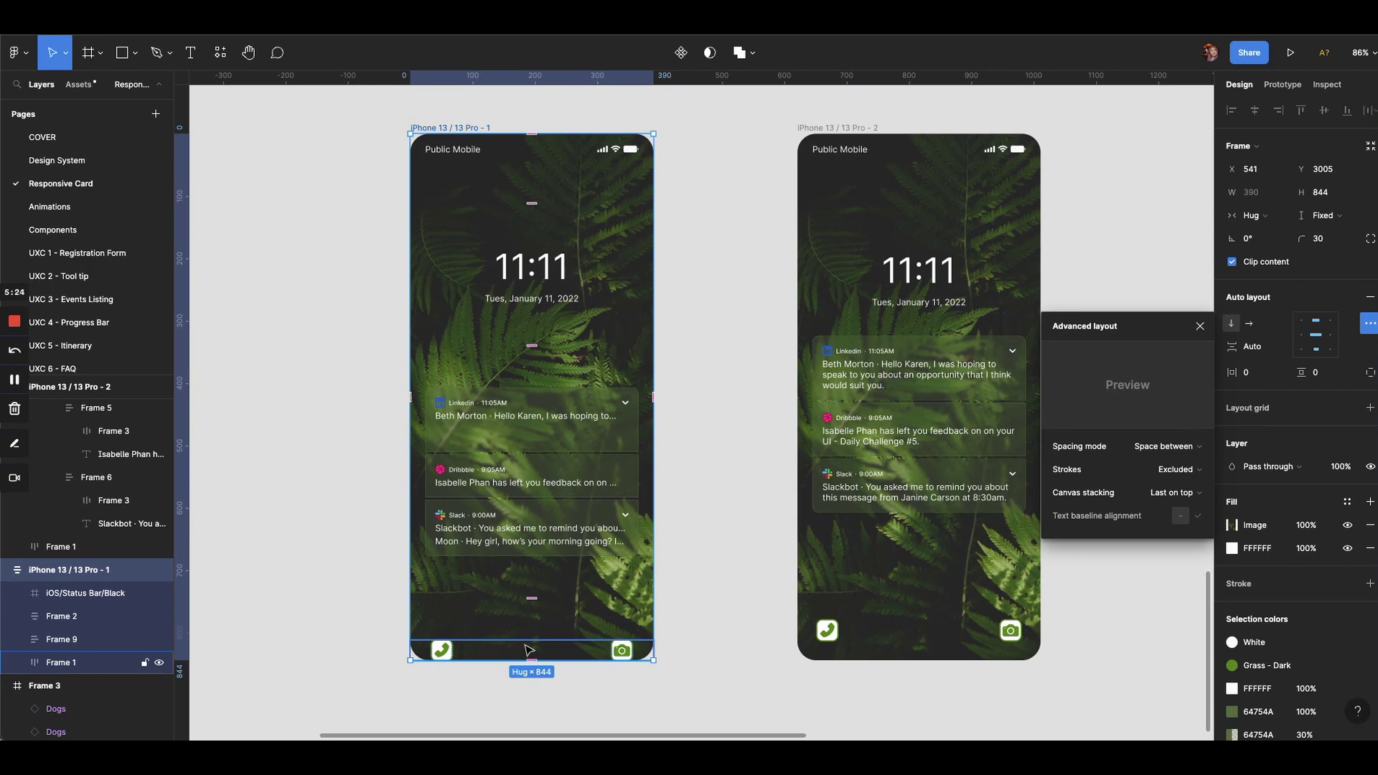
Set the vertical padding of the phone-and-camera icon row in the iPhone 13 / 13 Pro - 1 frame to 32.
{"action": "left_click", "coordinate": [483, 653]}
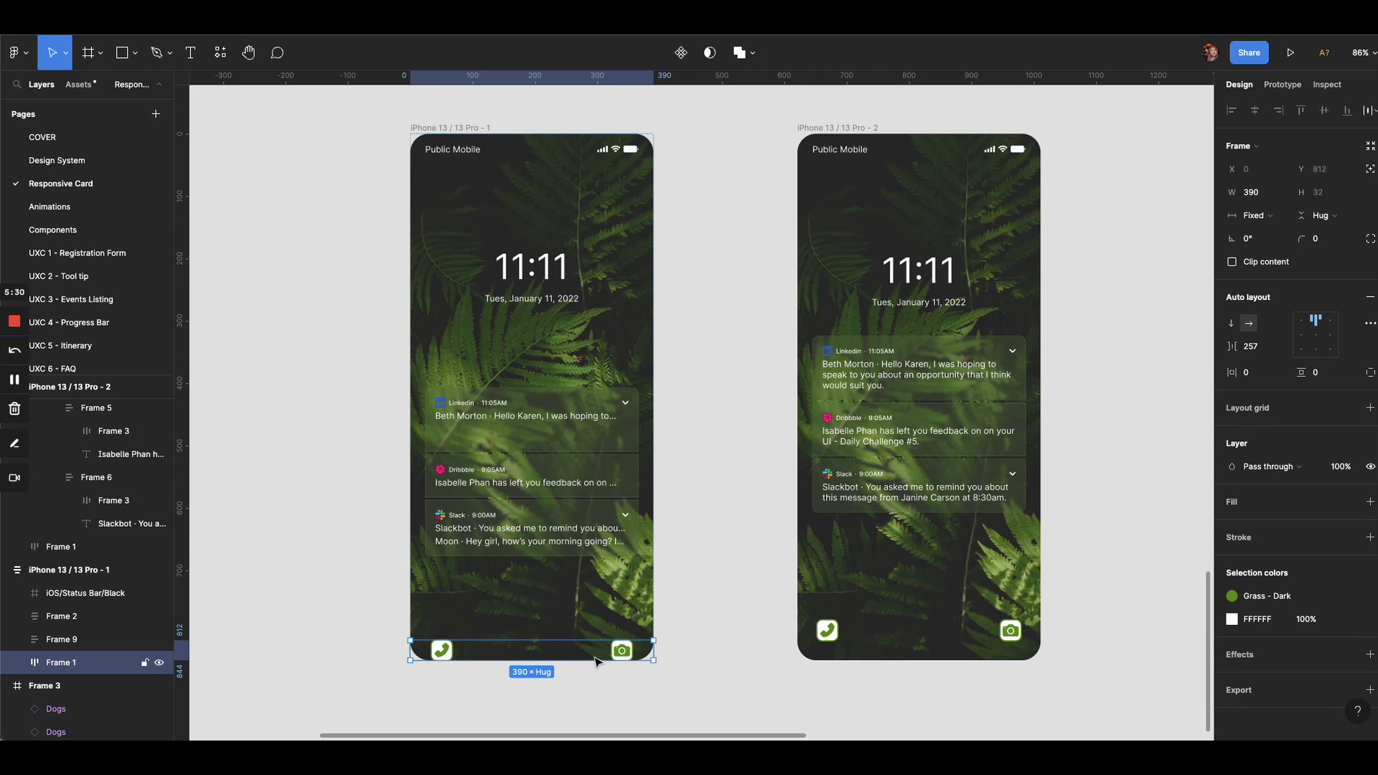
{"action": "left_click", "coordinate": [836, 636]}
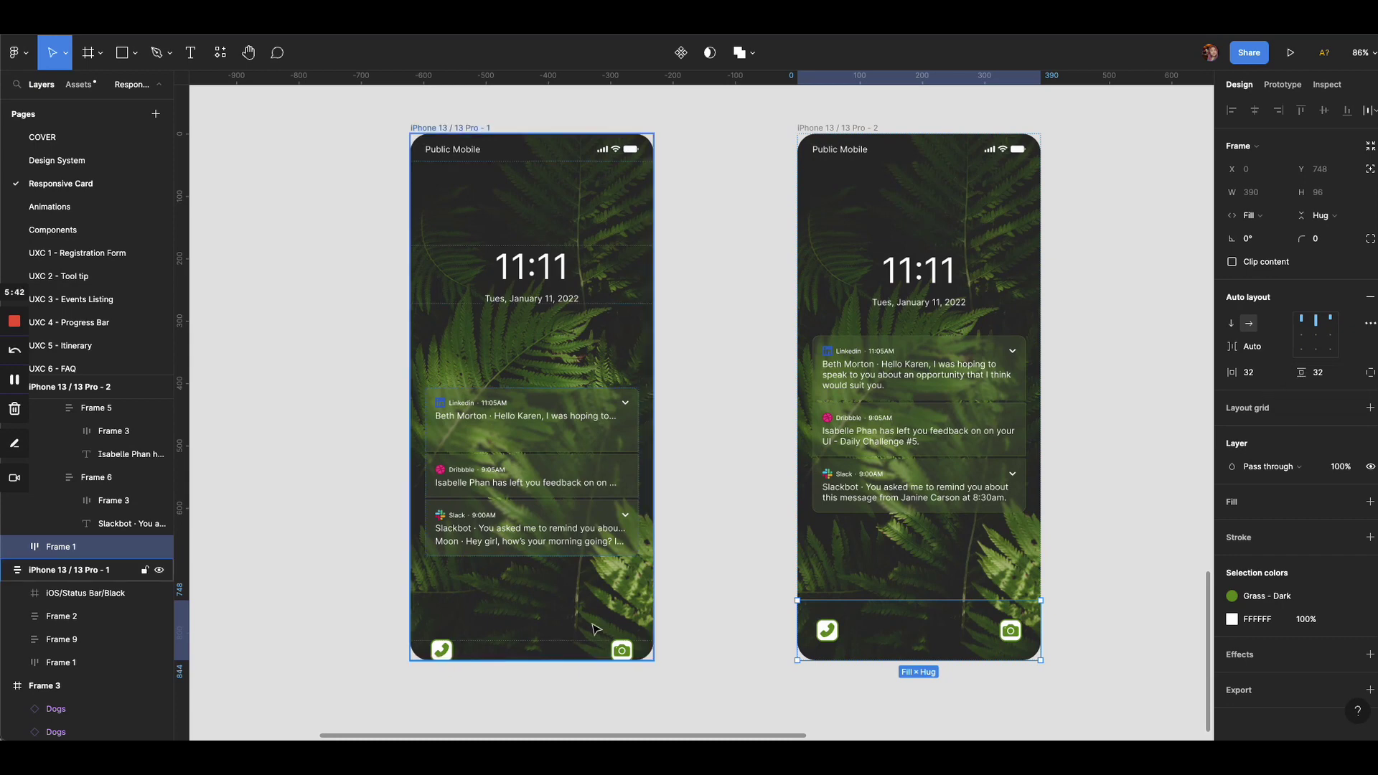
{"action": "left_click", "coordinate": [450, 654]}
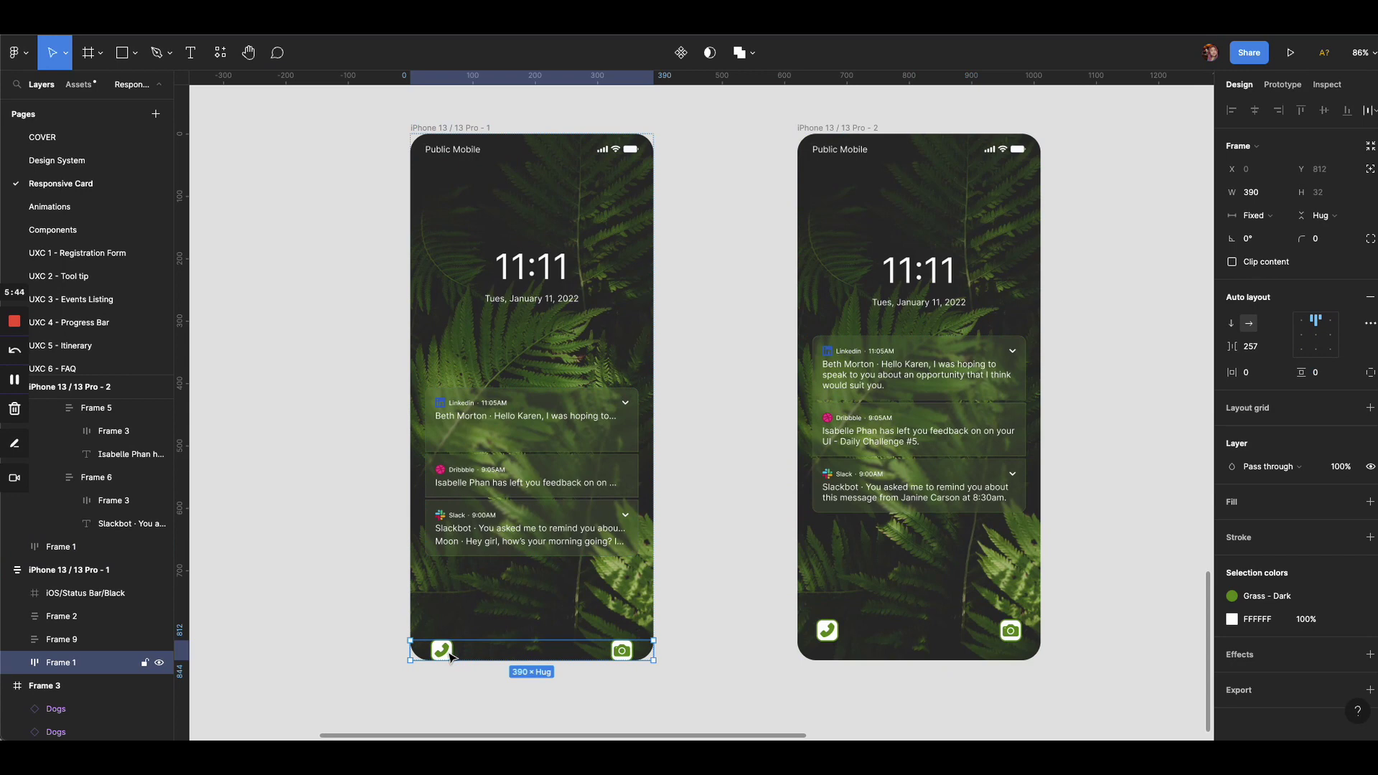
{"action": "left_click", "coordinate": [1321, 373]}
{"action": "type", "text": "32"}
{"action": "key", "text": "Return"}
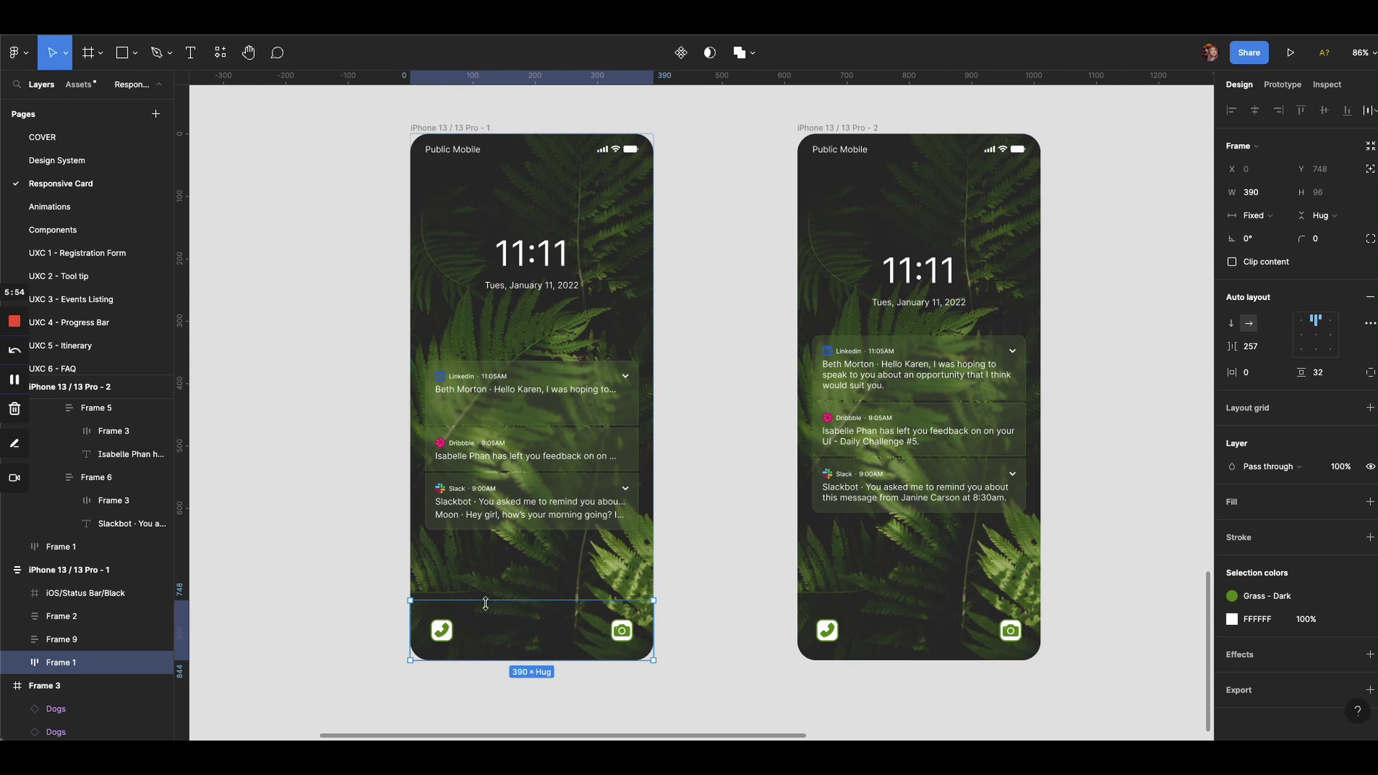
{"action": "left_click", "coordinate": [702, 628]}
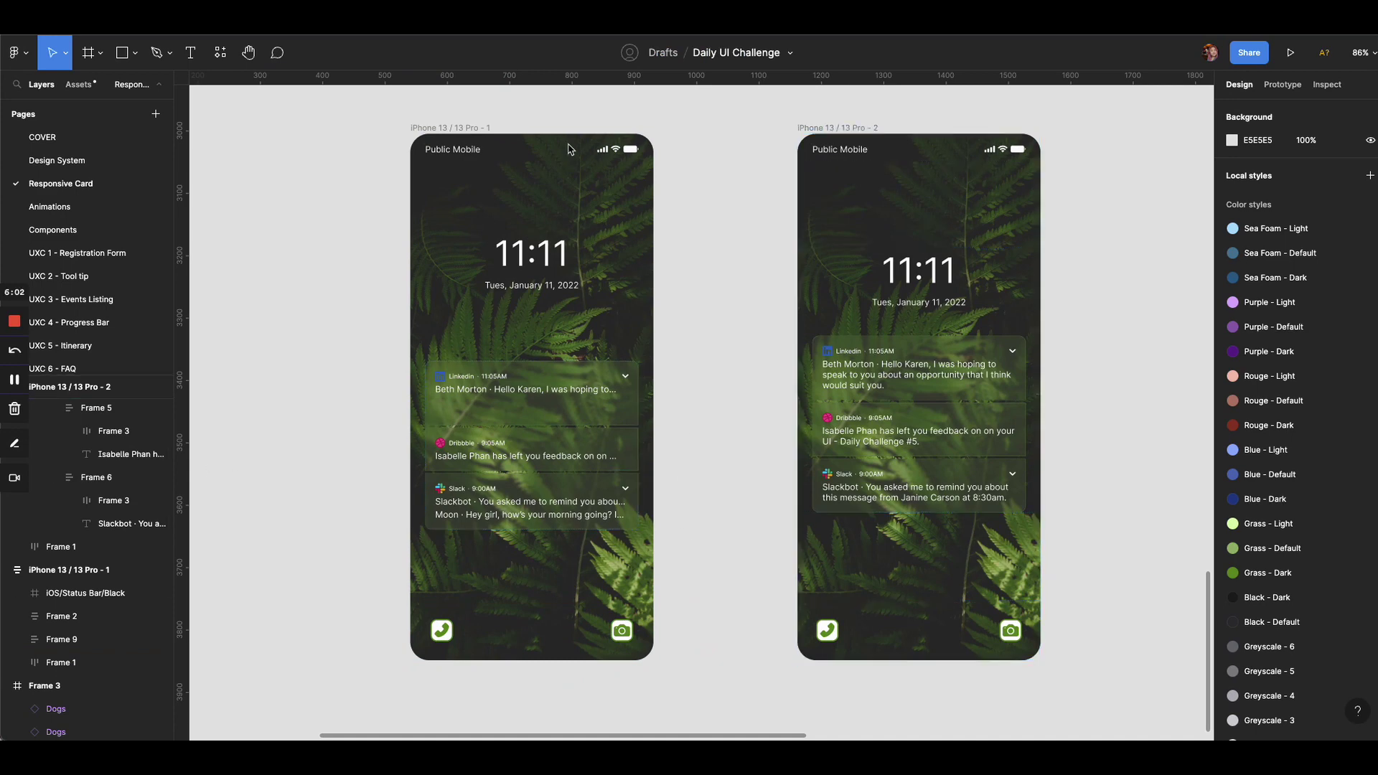
Enlarge the iPhone 13 / 13 Pro - 1 frame to about 488 × 888 and select its notification group.
{"action": "left_click", "coordinate": [459, 128]}
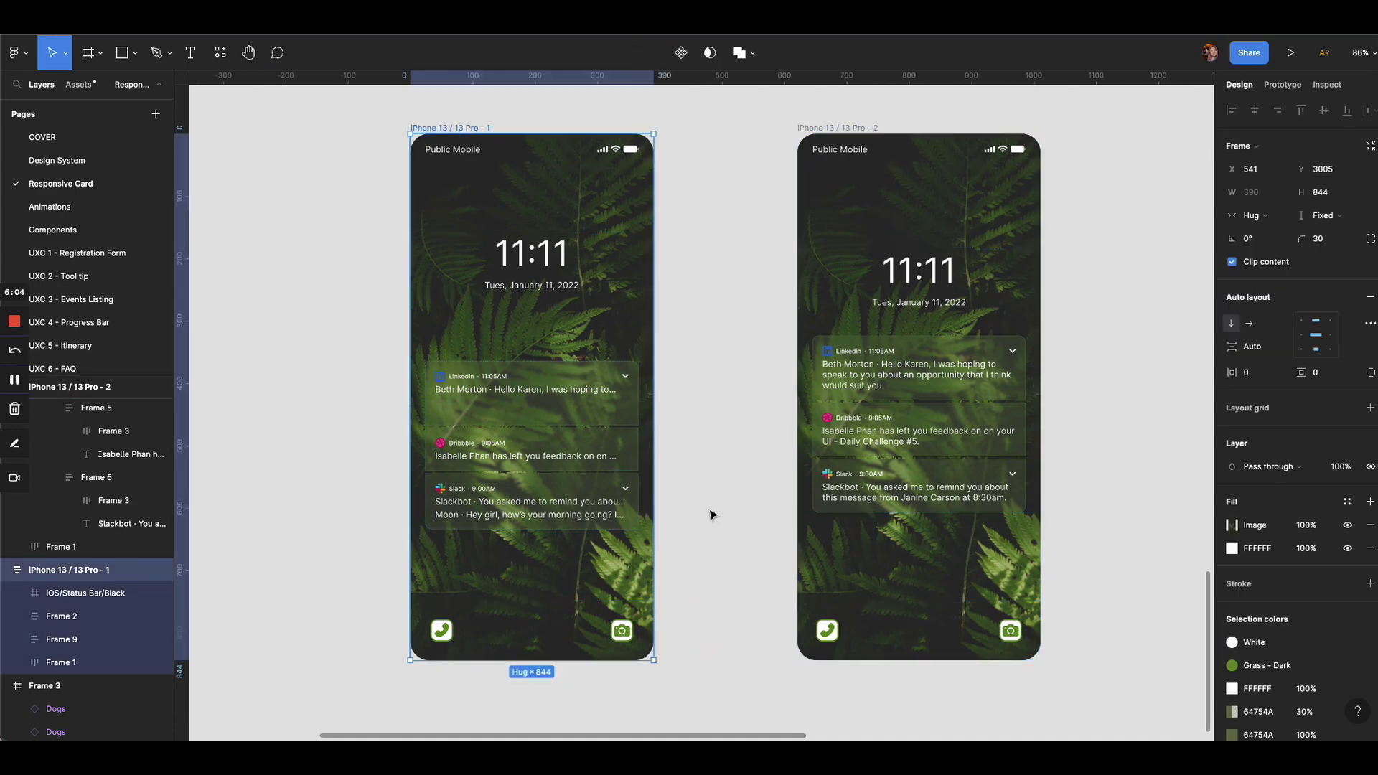
{"action": "left_click_drag", "start_coordinate": [653, 659], "coordinate": [715, 689]}
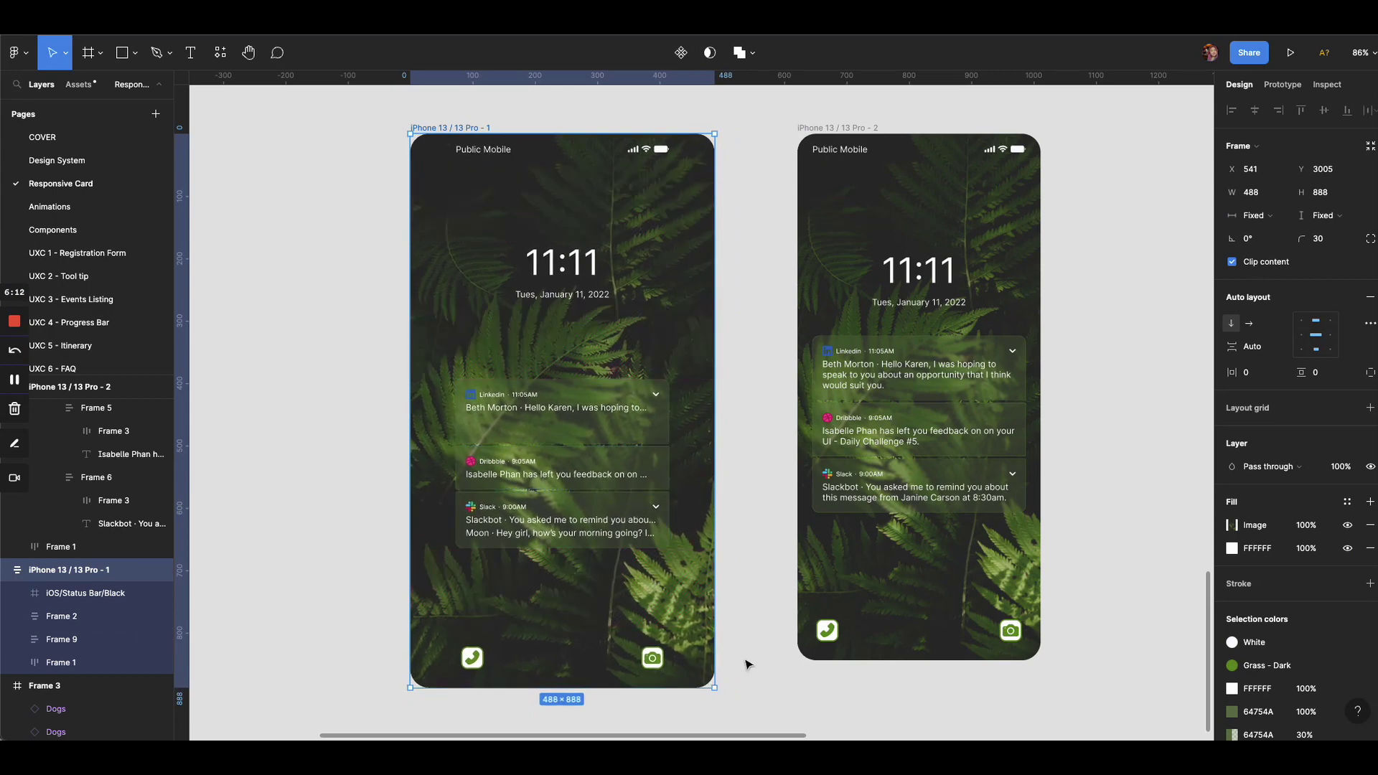
{"action": "left_click", "coordinate": [555, 514]}
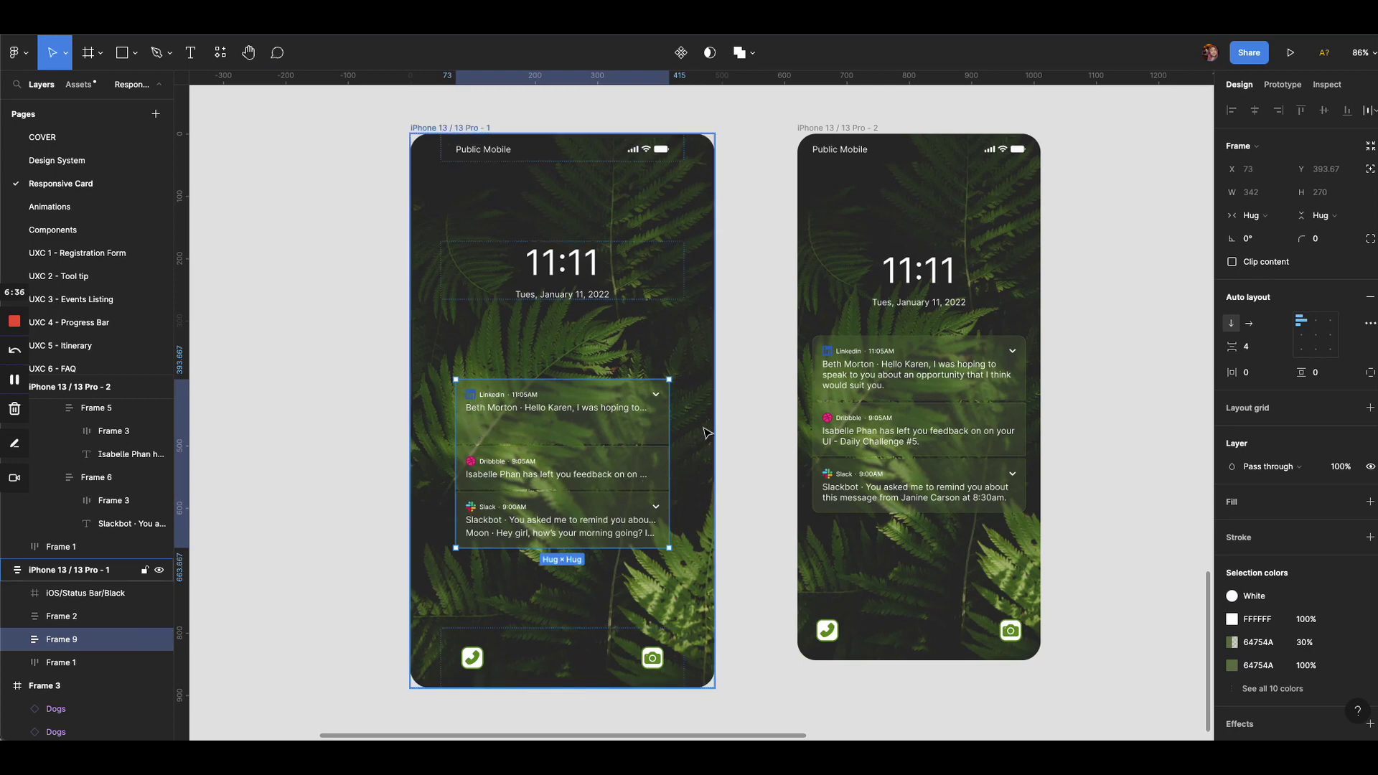
Set the width of the notification group and its LinkedIn card in the iPhone 13 / 13 Pro - 1 frame to Fill container.
{"action": "left_click", "coordinate": [1251, 215]}
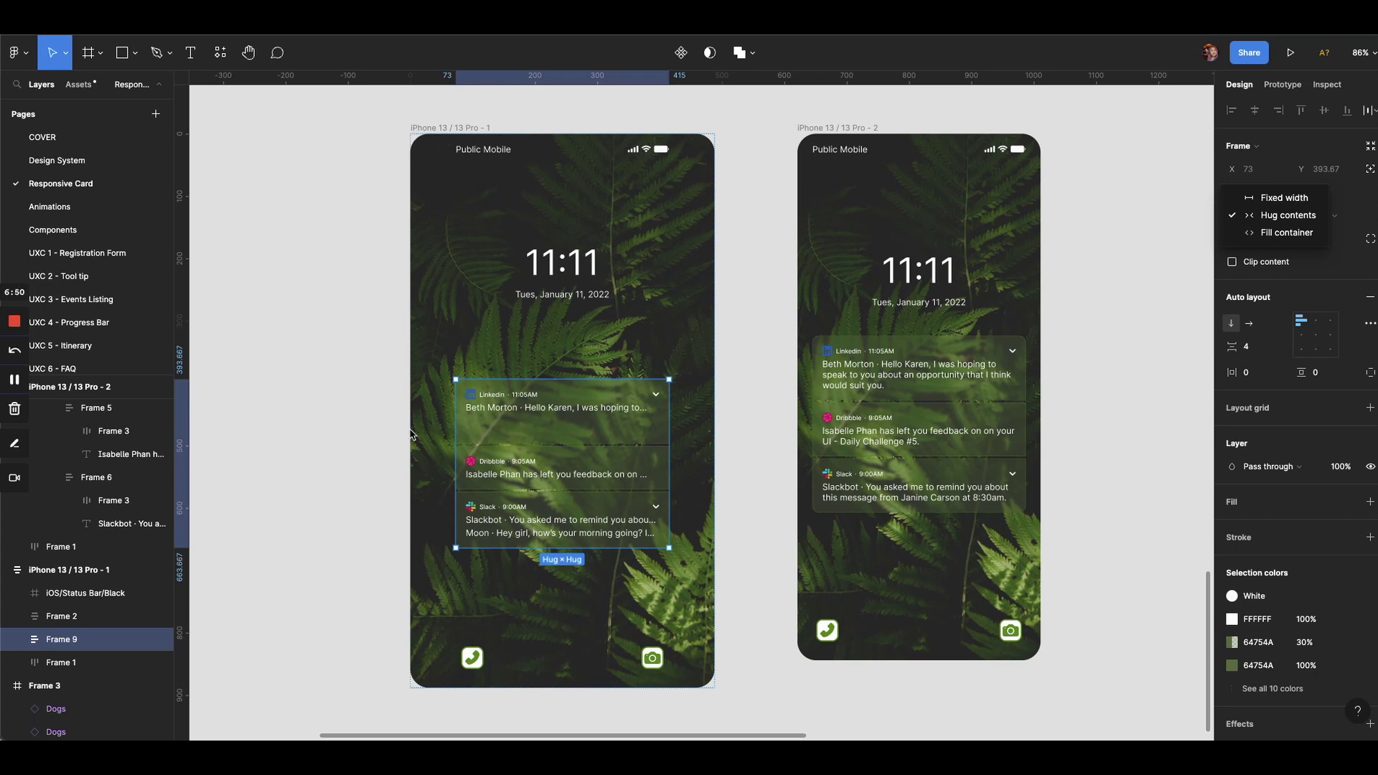
{"action": "left_click", "coordinate": [1271, 234]}
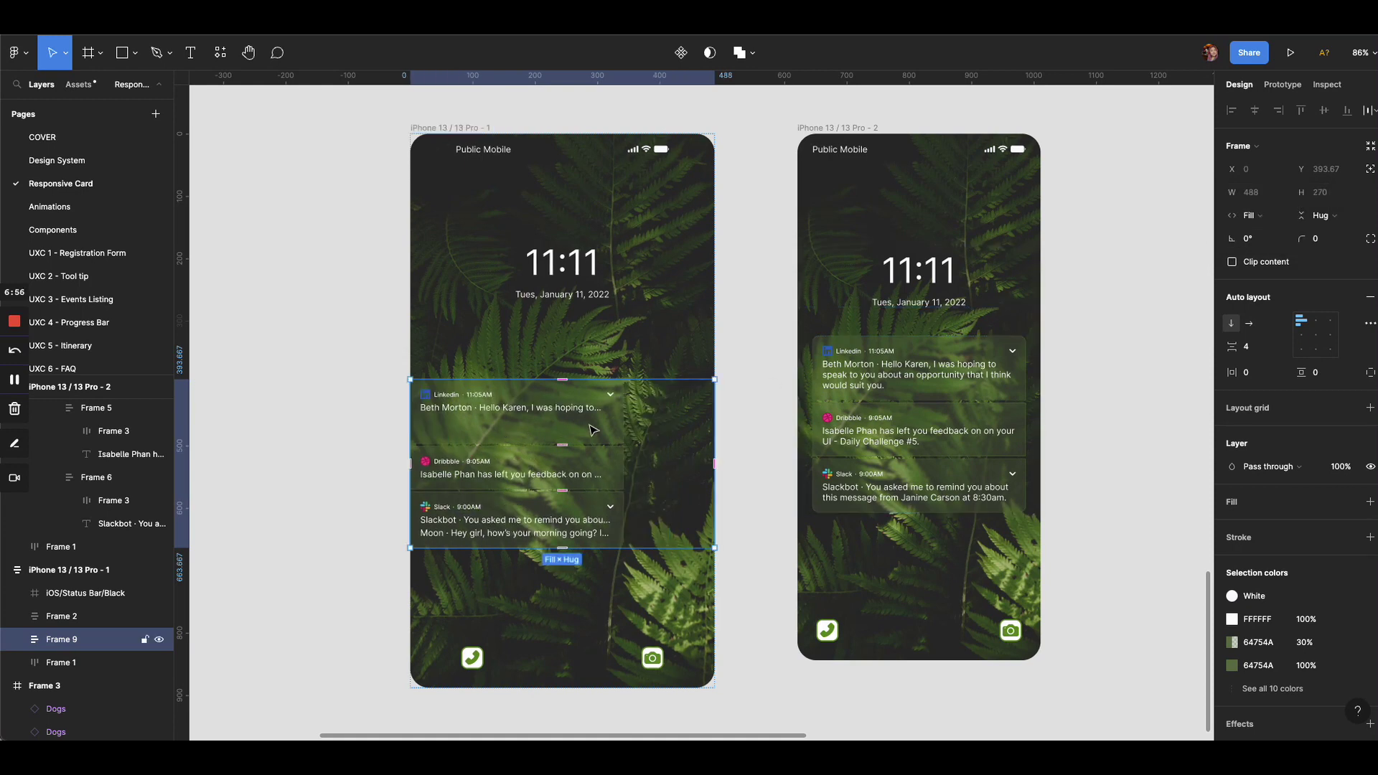
{"action": "double_click", "coordinate": [538, 431]}
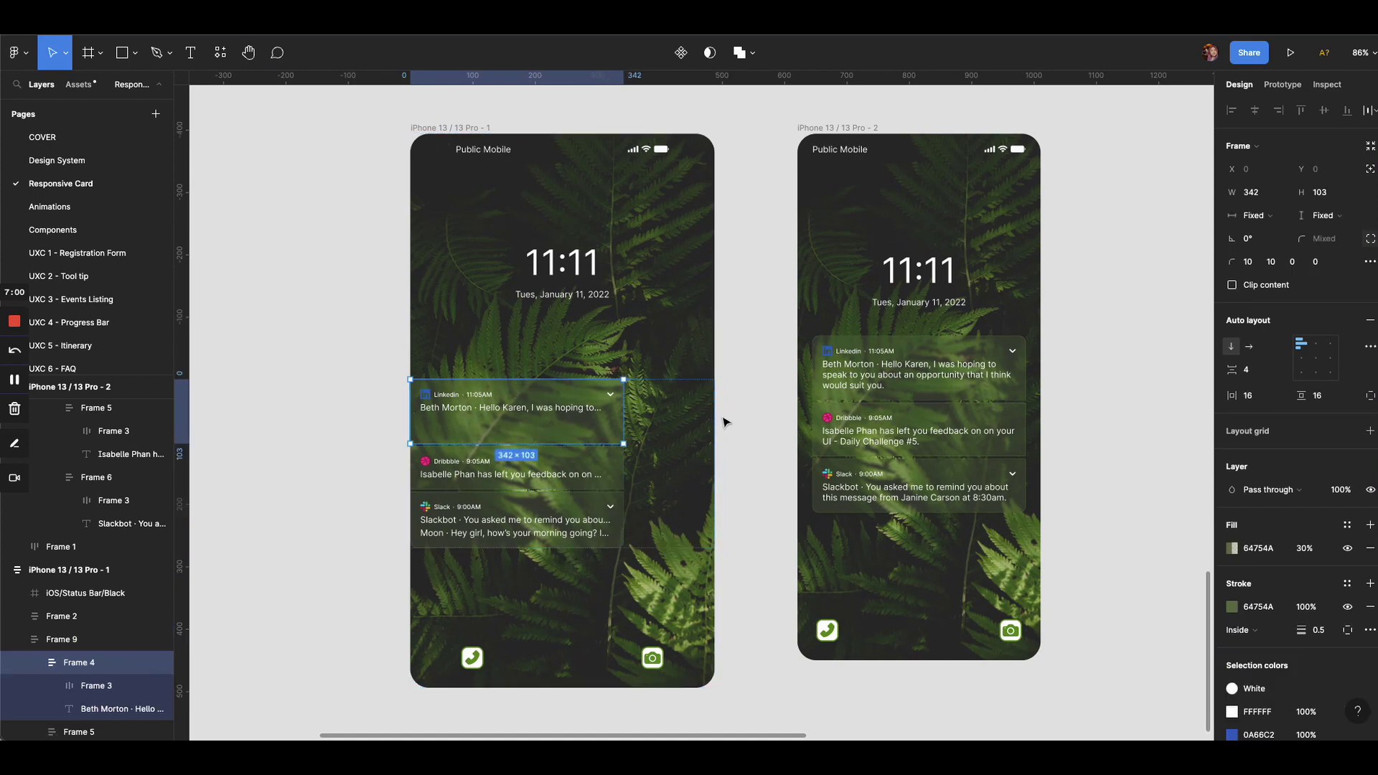
{"action": "left_click", "coordinate": [1269, 225]}
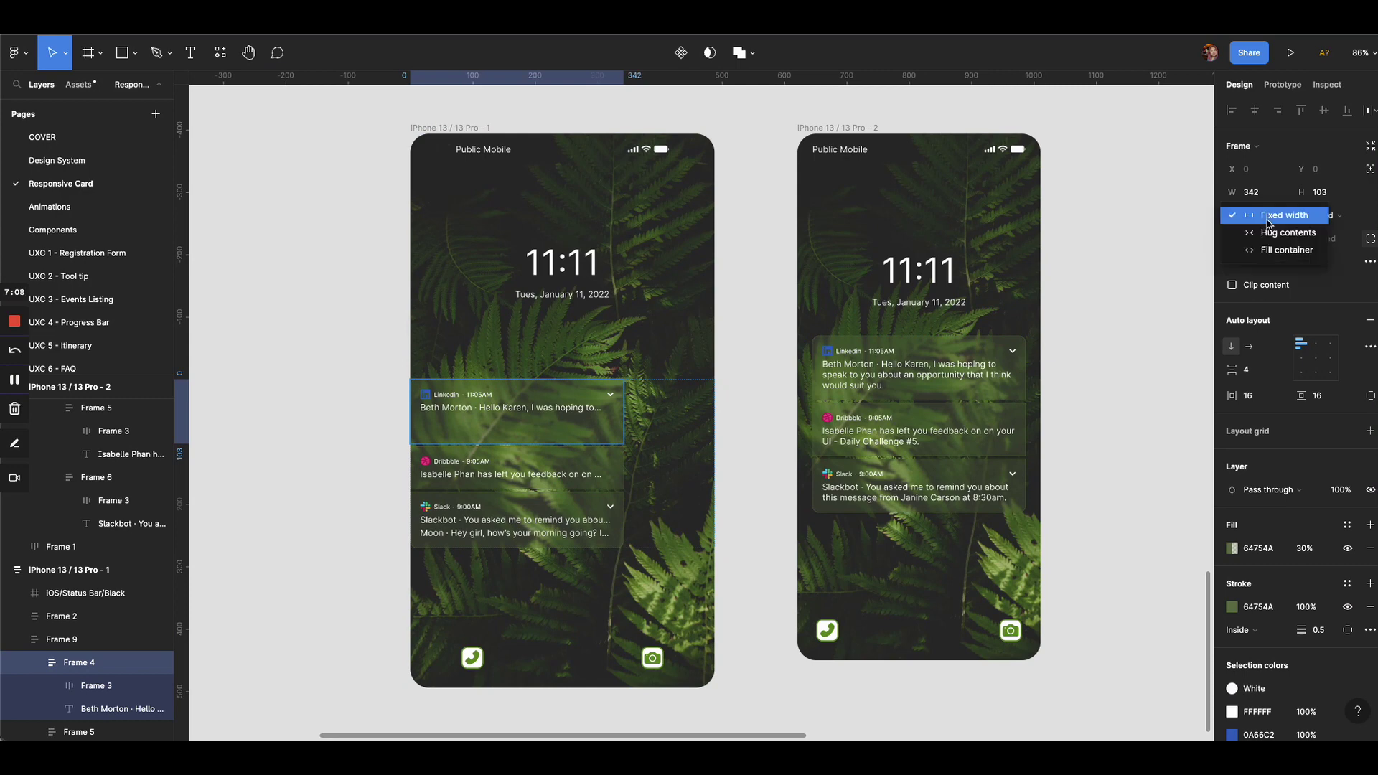
{"action": "left_click", "coordinate": [1277, 251]}
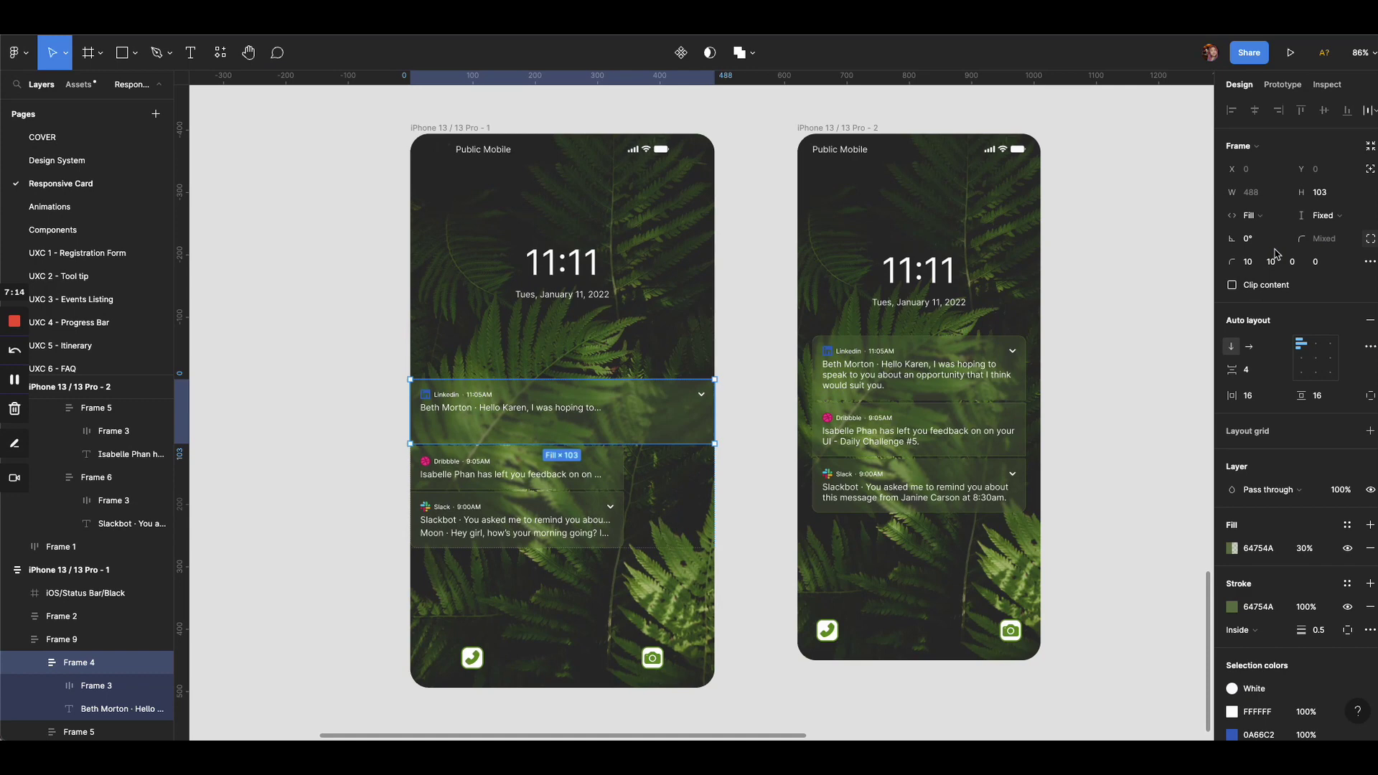
{"action": "left_click", "coordinate": [735, 471]}
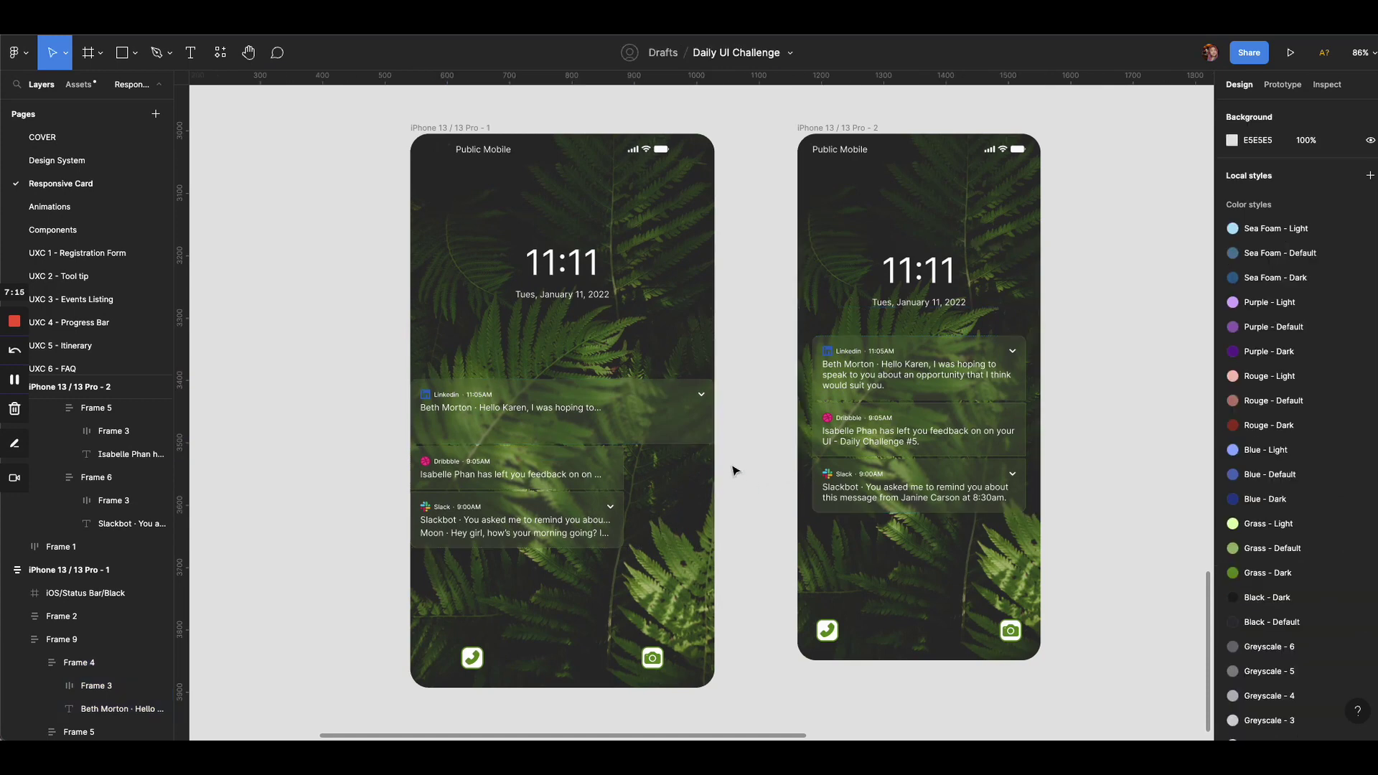
Set the width of the Dribbble and Slack notification cards in the iPhone 13 / 13 Pro - 1 frame to Fill container.
{"action": "double_click", "coordinate": [581, 480]}
{"action": "left_click", "coordinate": [1254, 216]}
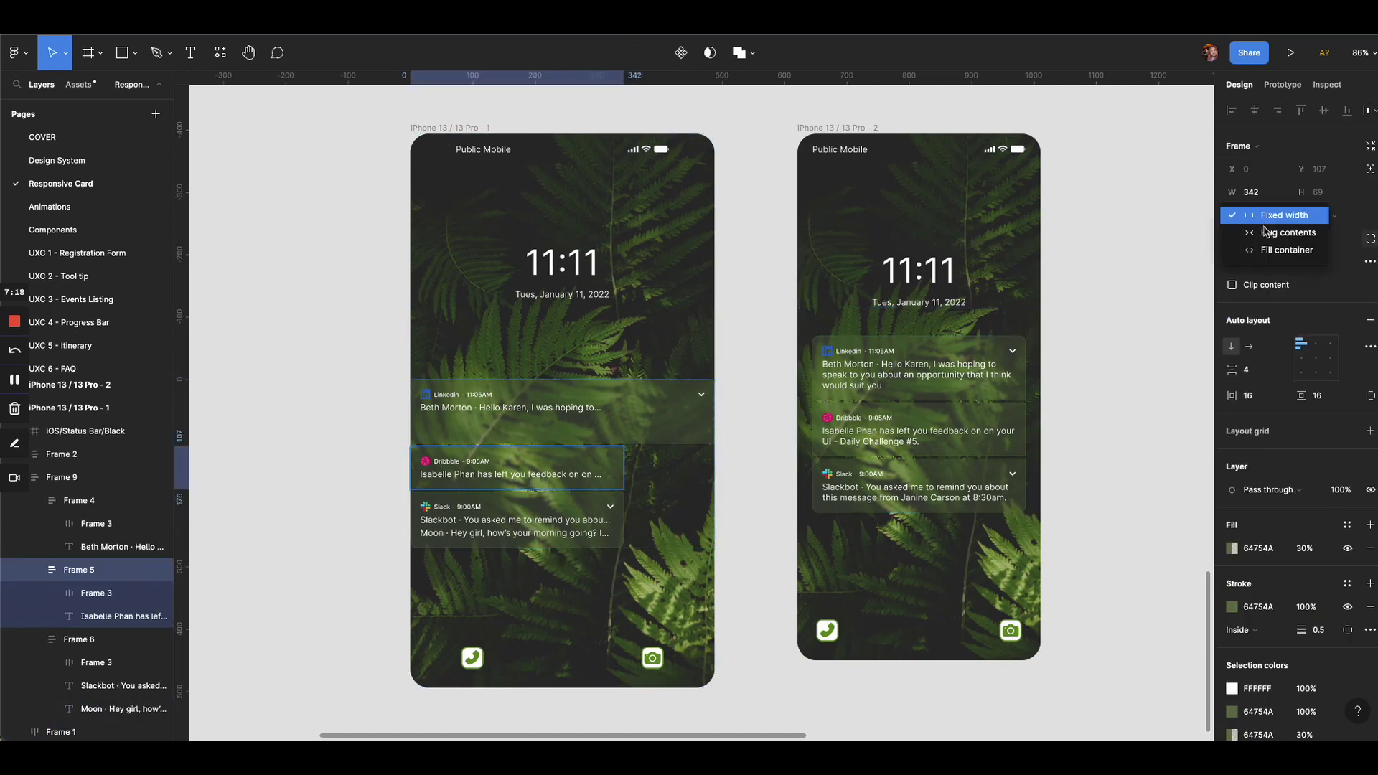
{"action": "left_click", "coordinate": [1274, 249]}
{"action": "left_click", "coordinate": [572, 537]}
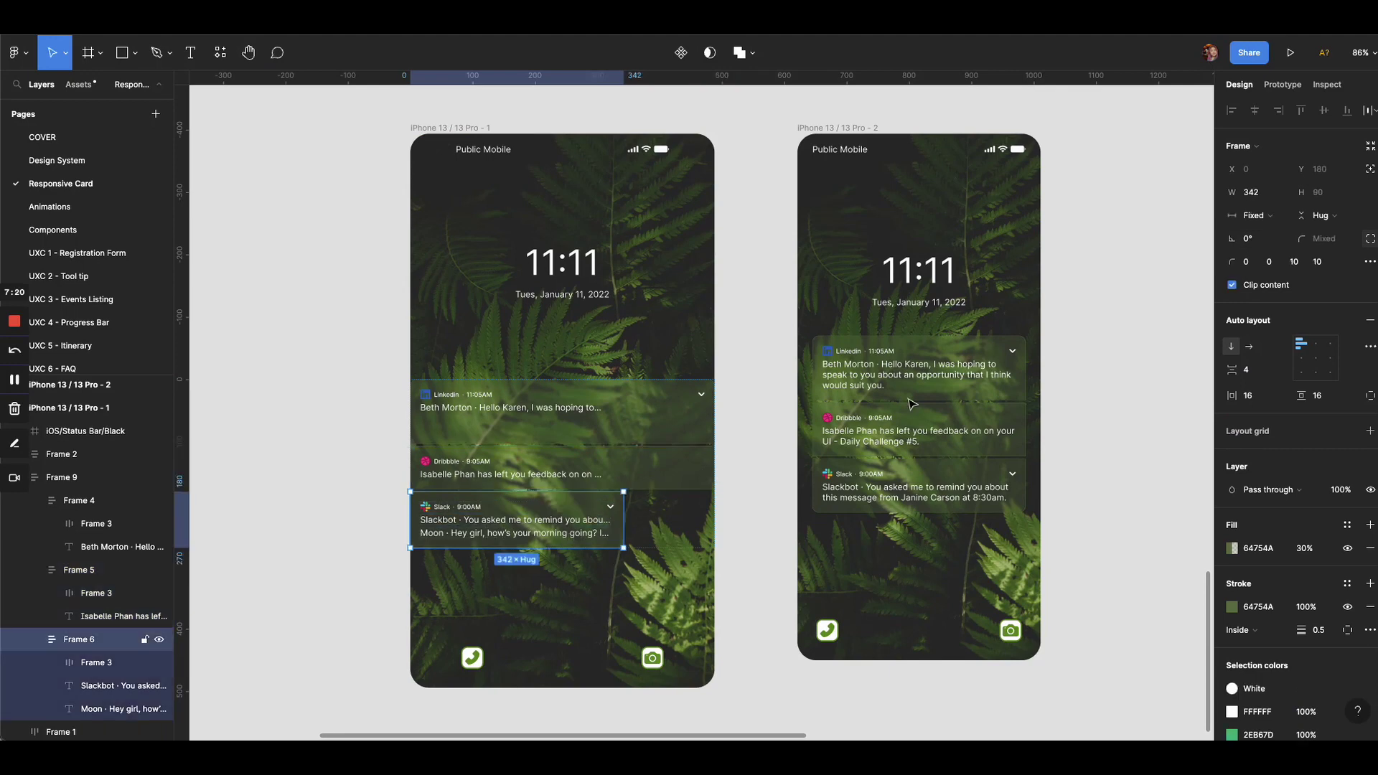
{"action": "left_click", "coordinate": [1254, 215]}
{"action": "left_click", "coordinate": [1274, 249]}
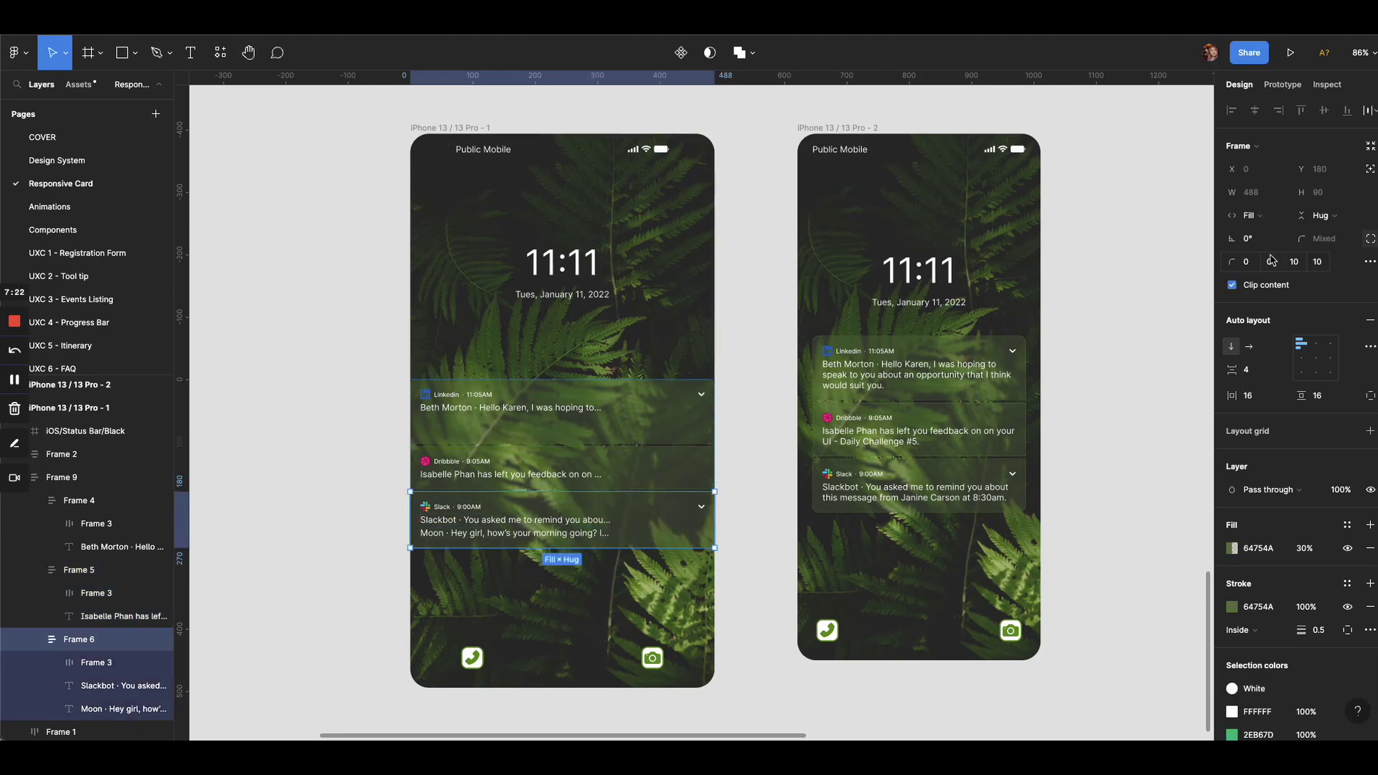
{"action": "left_click", "coordinate": [326, 435]}
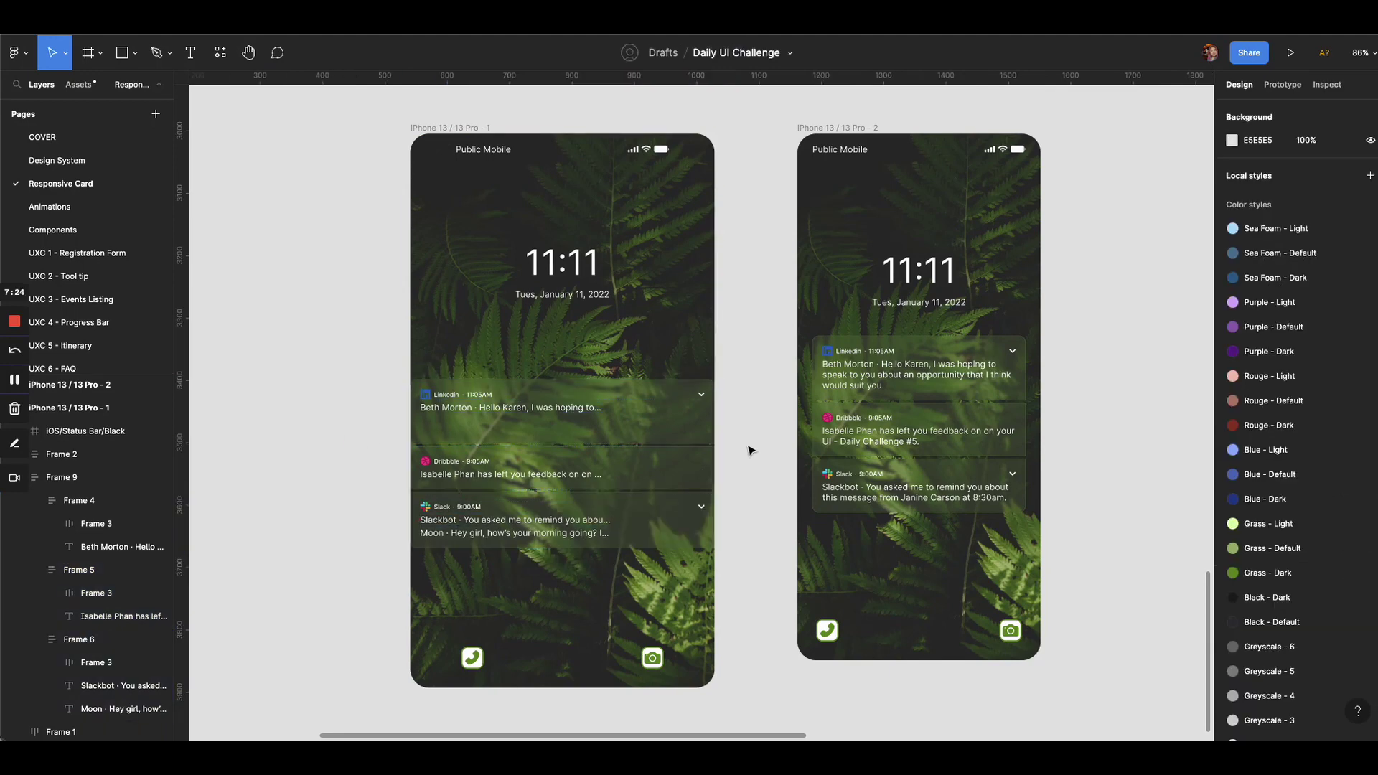
Set the horizontal padding of the iPhone 13 / 13 Pro - 1 notification group to 24, matching the group in the iPhone 13 / 13 Pro - 2 frame.
{"action": "left_click", "coordinate": [514, 460]}
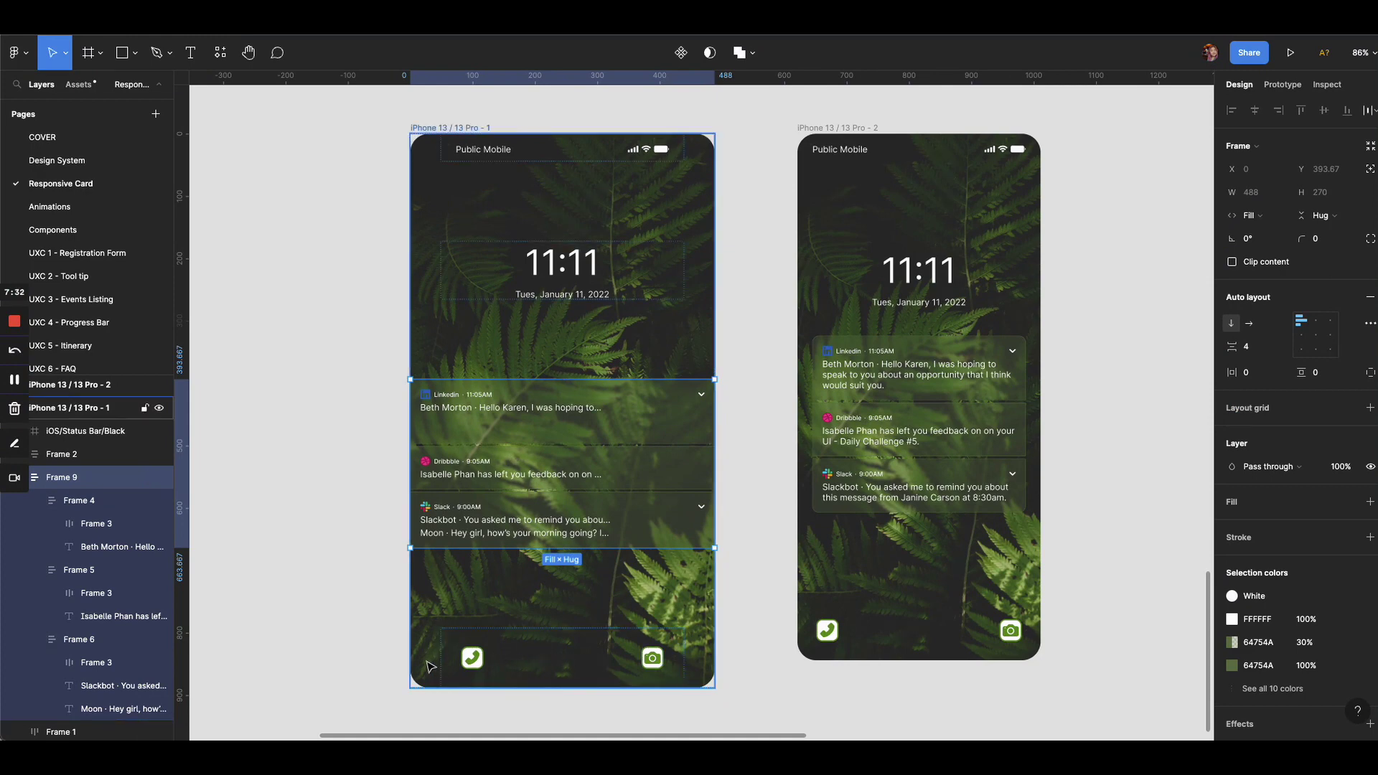
{"action": "left_click", "coordinate": [905, 379]}
{"action": "left_click", "coordinate": [906, 379]}
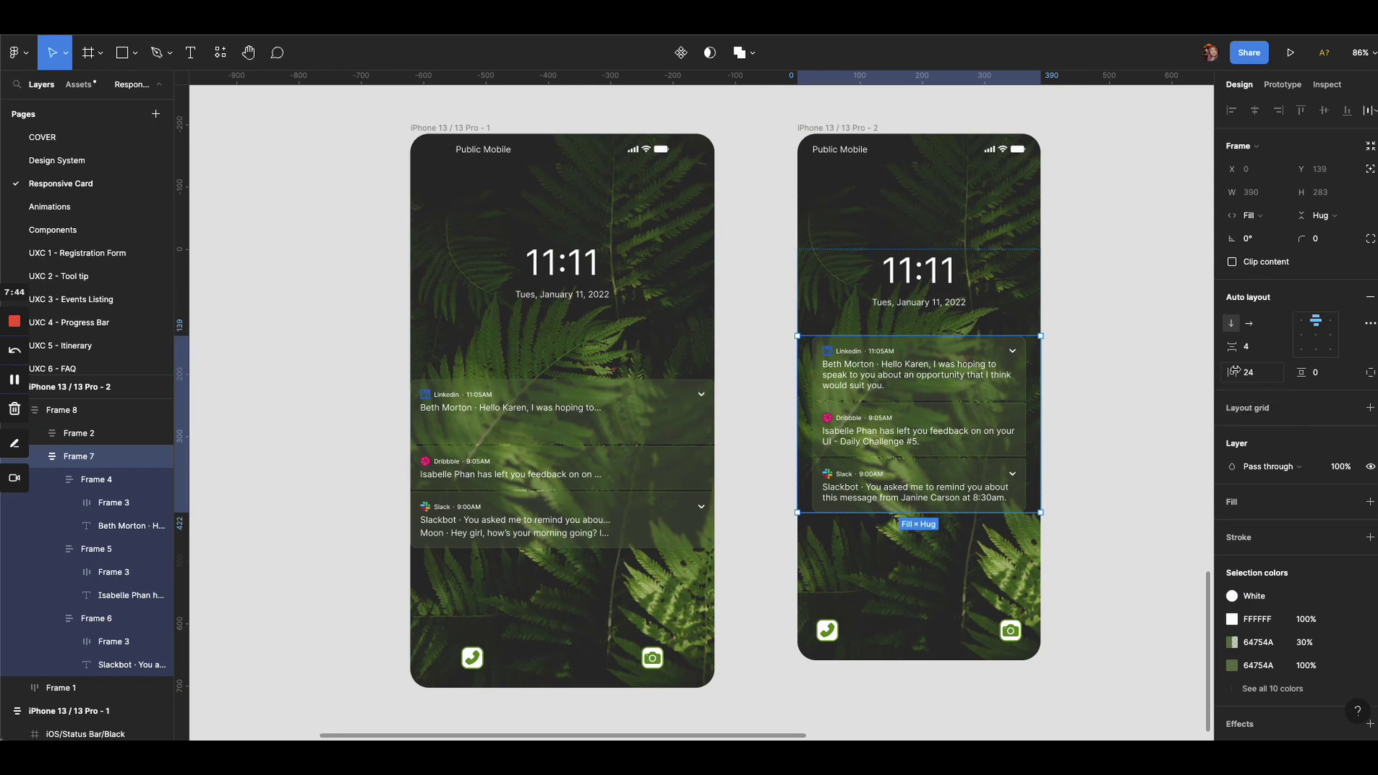
{"action": "left_click", "coordinate": [381, 419]}
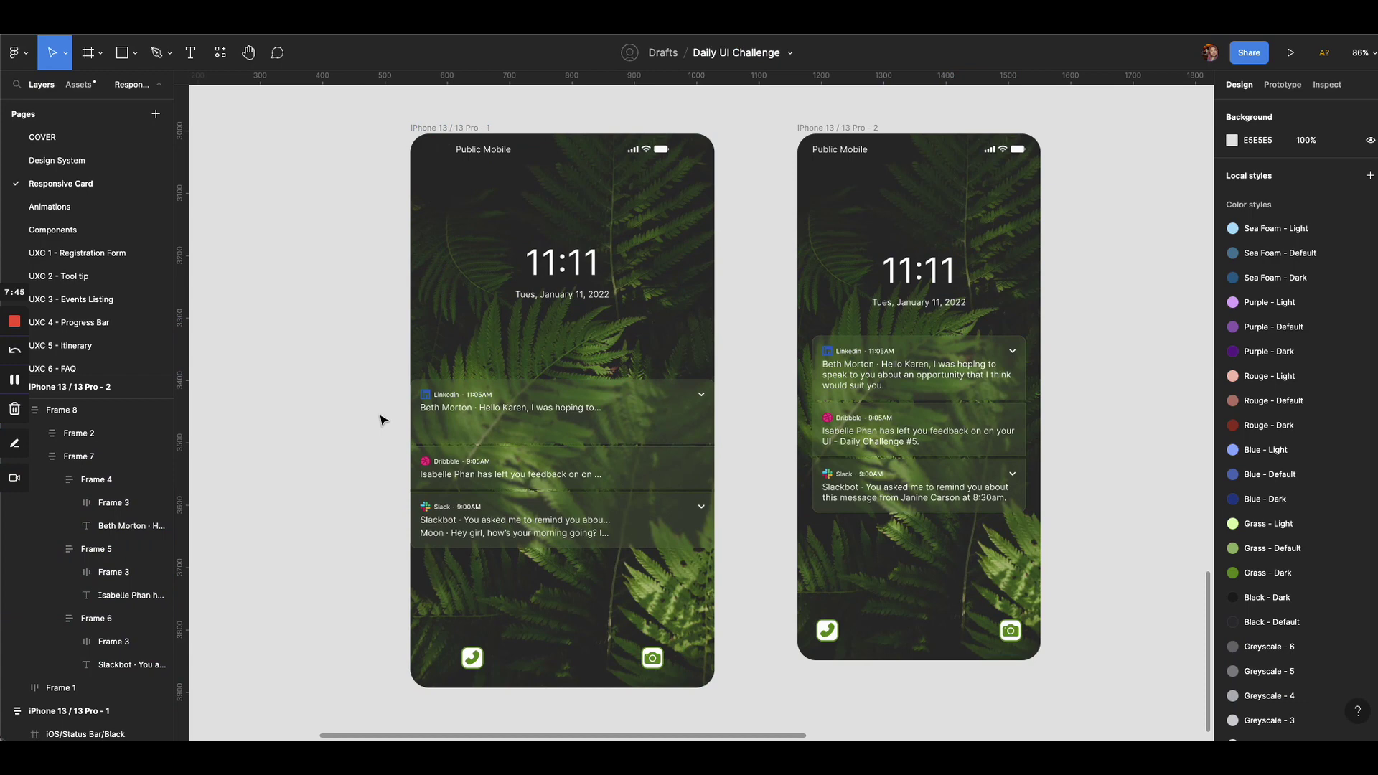
{"action": "left_click", "coordinate": [564, 435]}
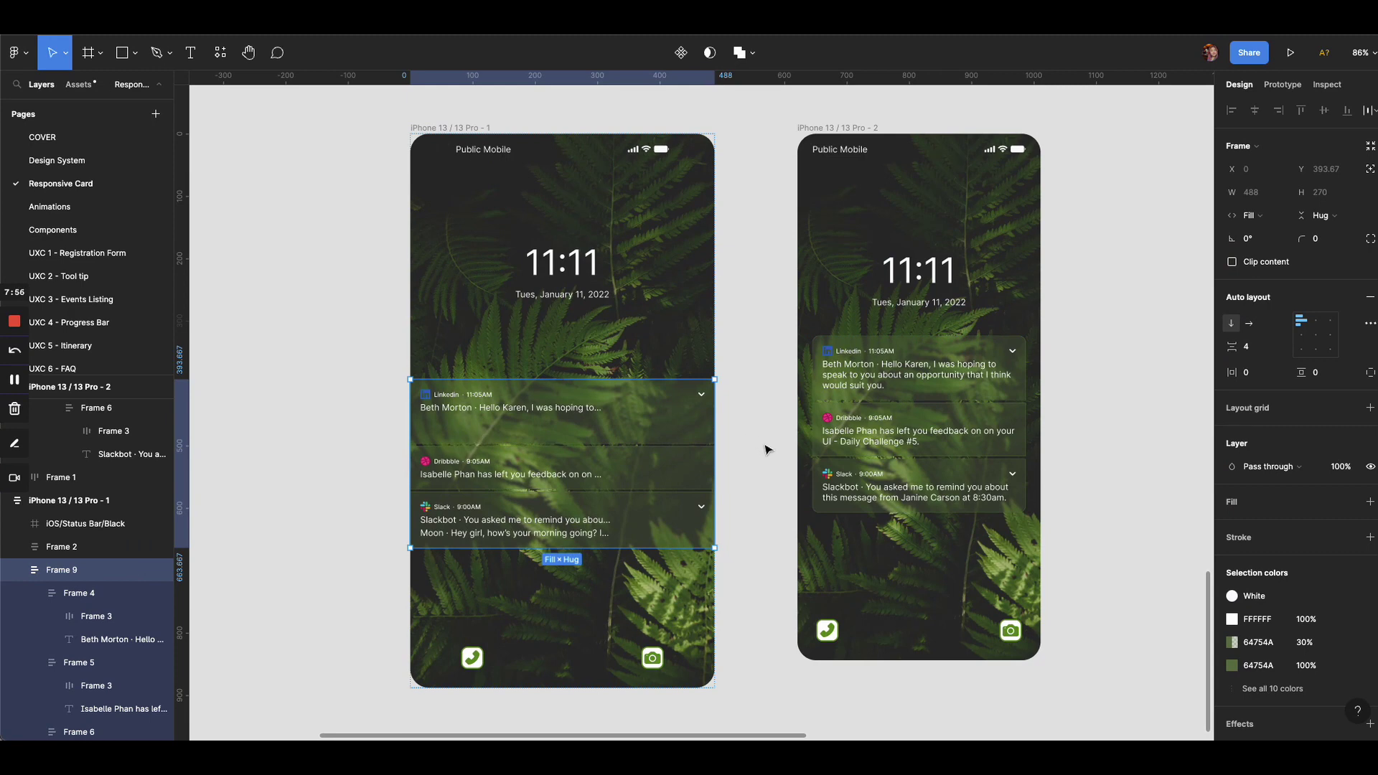
{"action": "left_click", "coordinate": [1257, 380]}
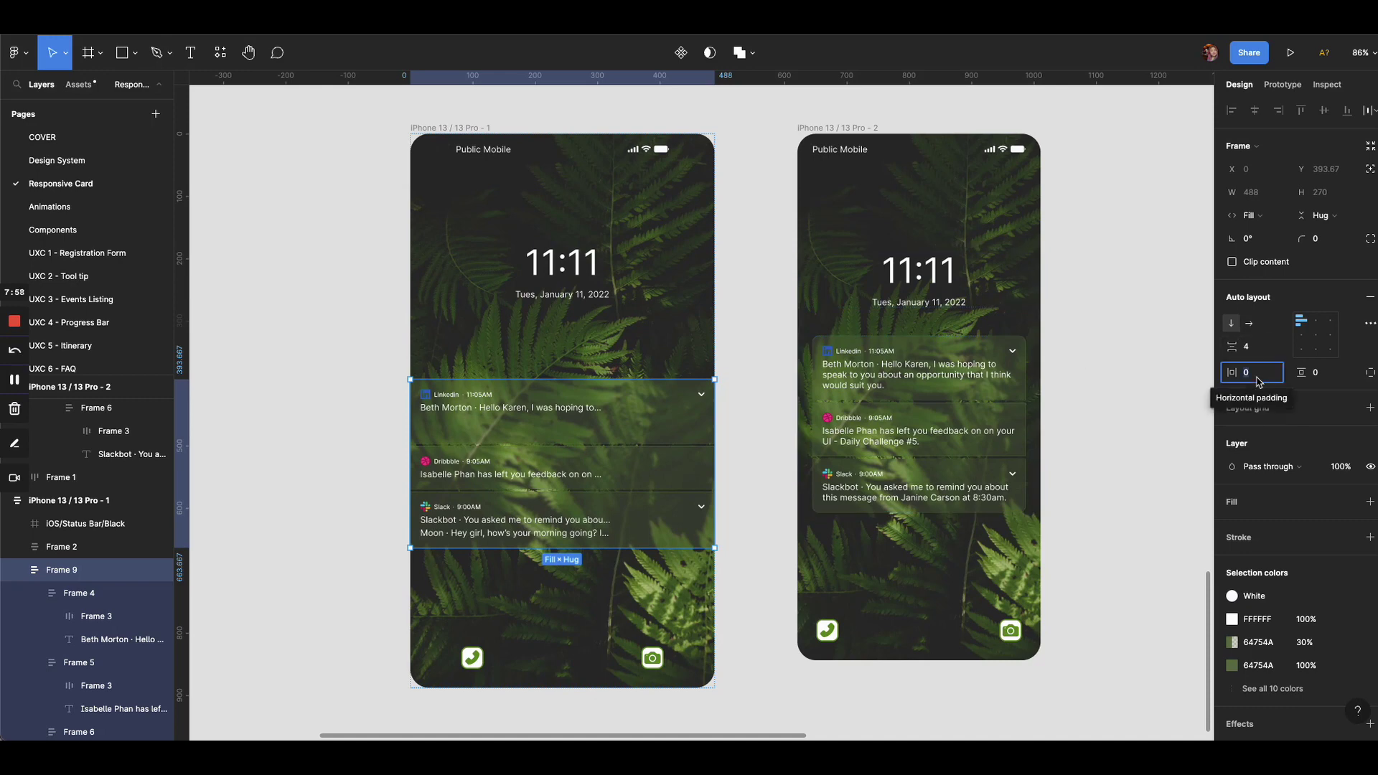
{"action": "type", "text": "24"}
{"action": "key", "text": "Return"}
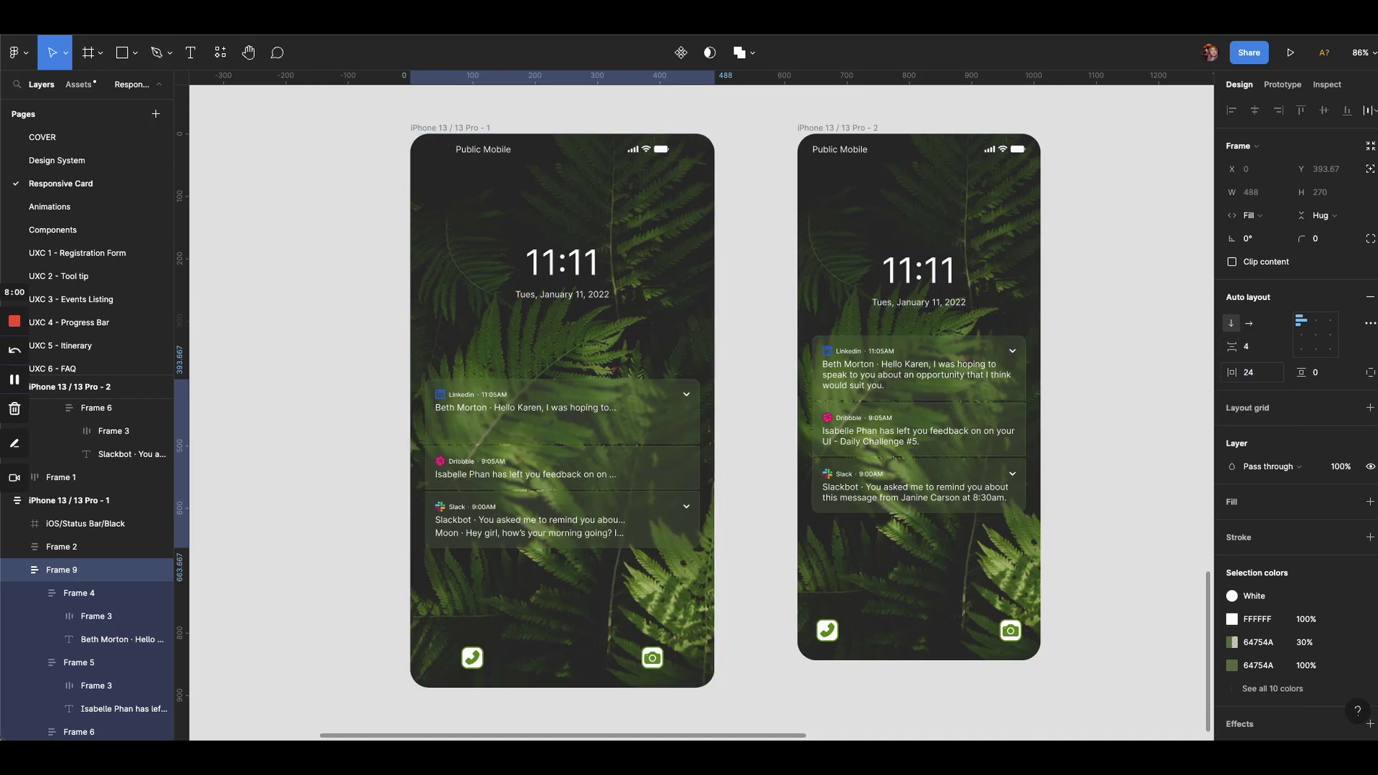
{"action": "left_click", "coordinate": [305, 429]}
Enlarge the iPhone 13 / 13 Pro - 1 frame to about 577 × 990 to test how its contents respond.
{"action": "left_click", "coordinate": [457, 130]}
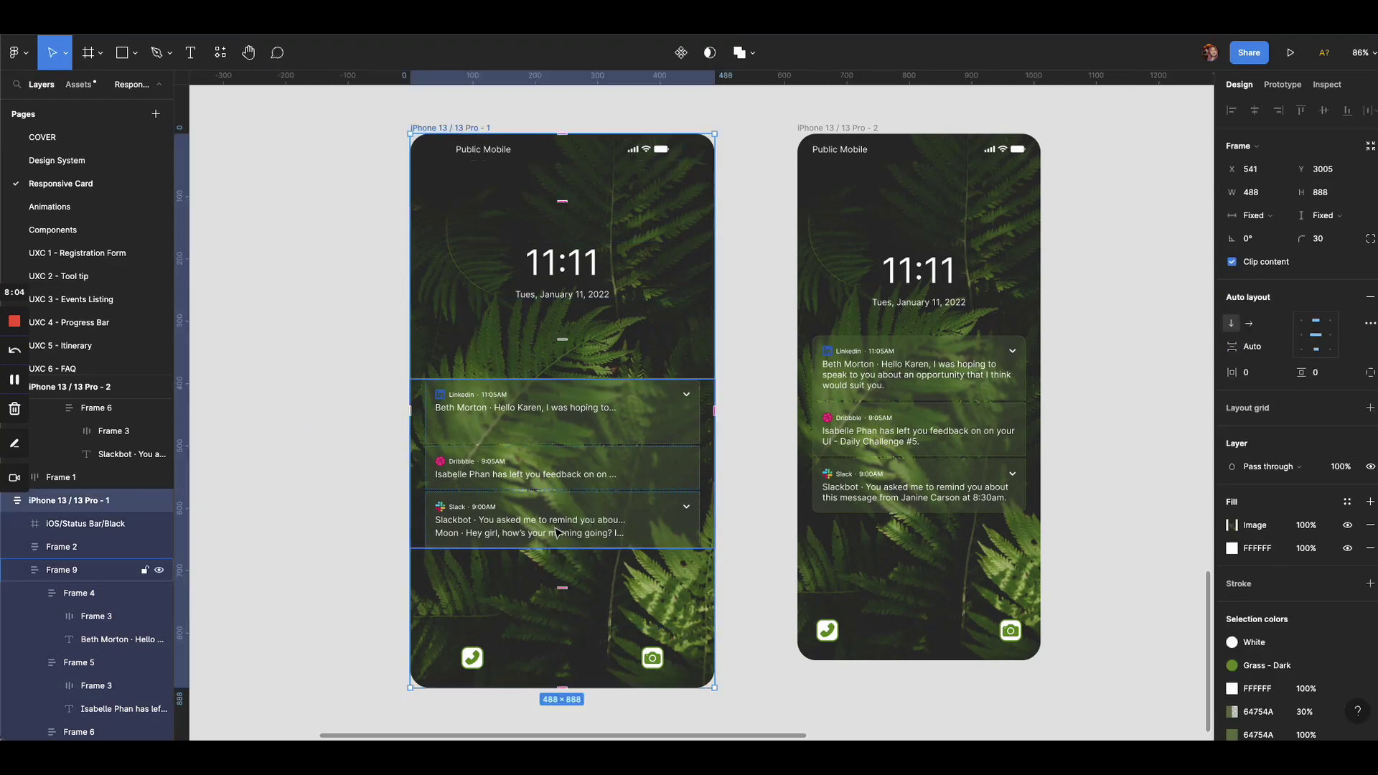
{"action": "scroll", "coordinate": [557, 529], "scroll_direction": "down", "scroll_amount": 3}
{"action": "scroll", "coordinate": [641, 590], "scroll_direction": "up", "scroll_amount": 2}
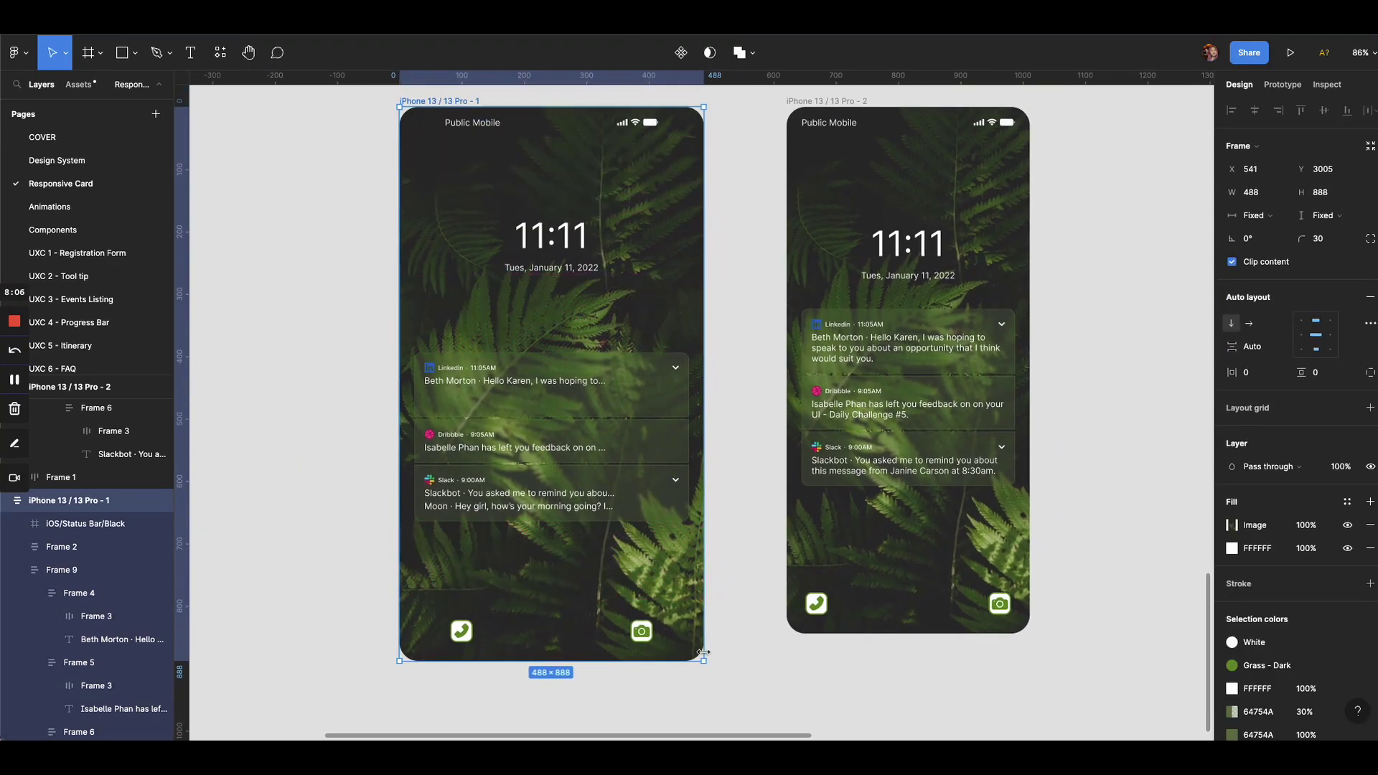
{"action": "left_click_drag", "start_coordinate": [705, 661], "coordinate": [759, 709]}
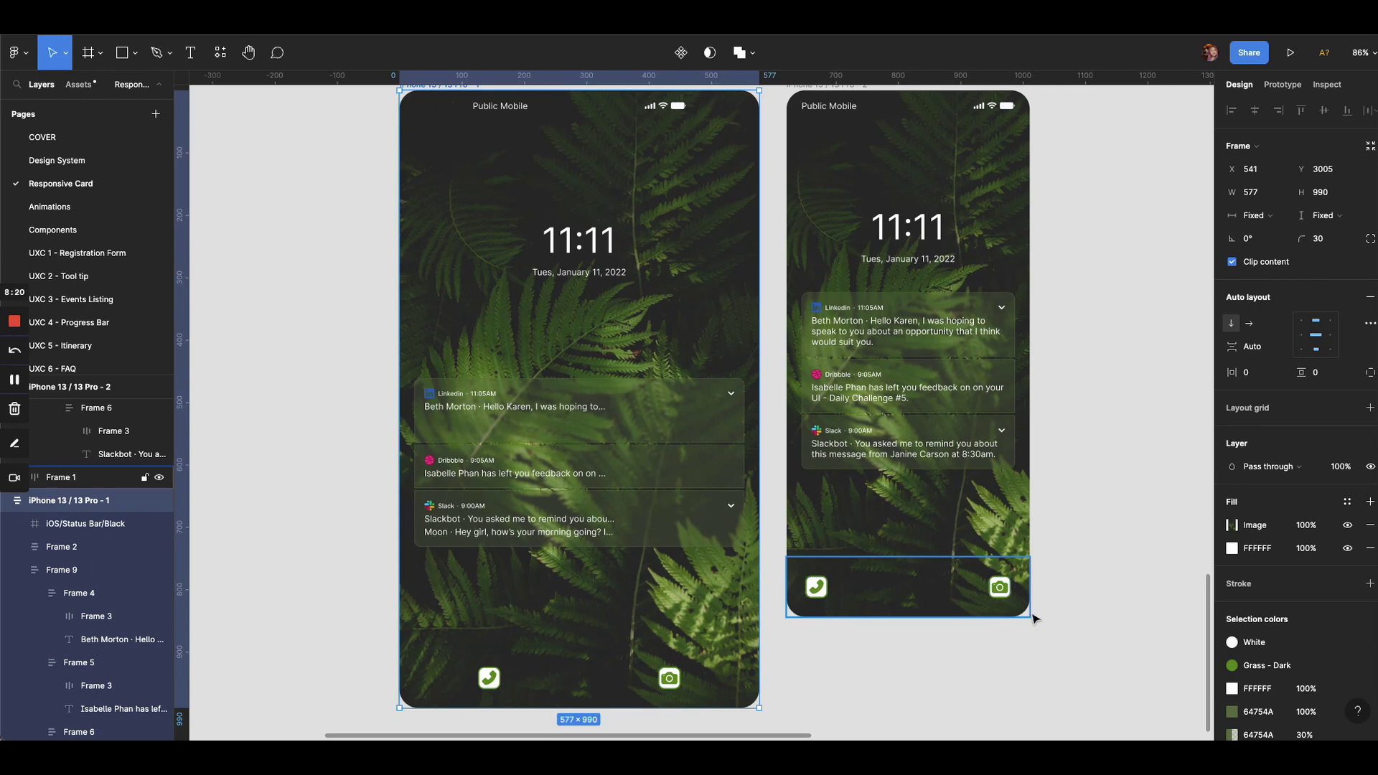
Set the phone-and-camera icon row in the iPhone 13 / 13 Pro - 1 frame to Fill container width and Space between spacing mode.
{"action": "left_click", "coordinate": [495, 679]}
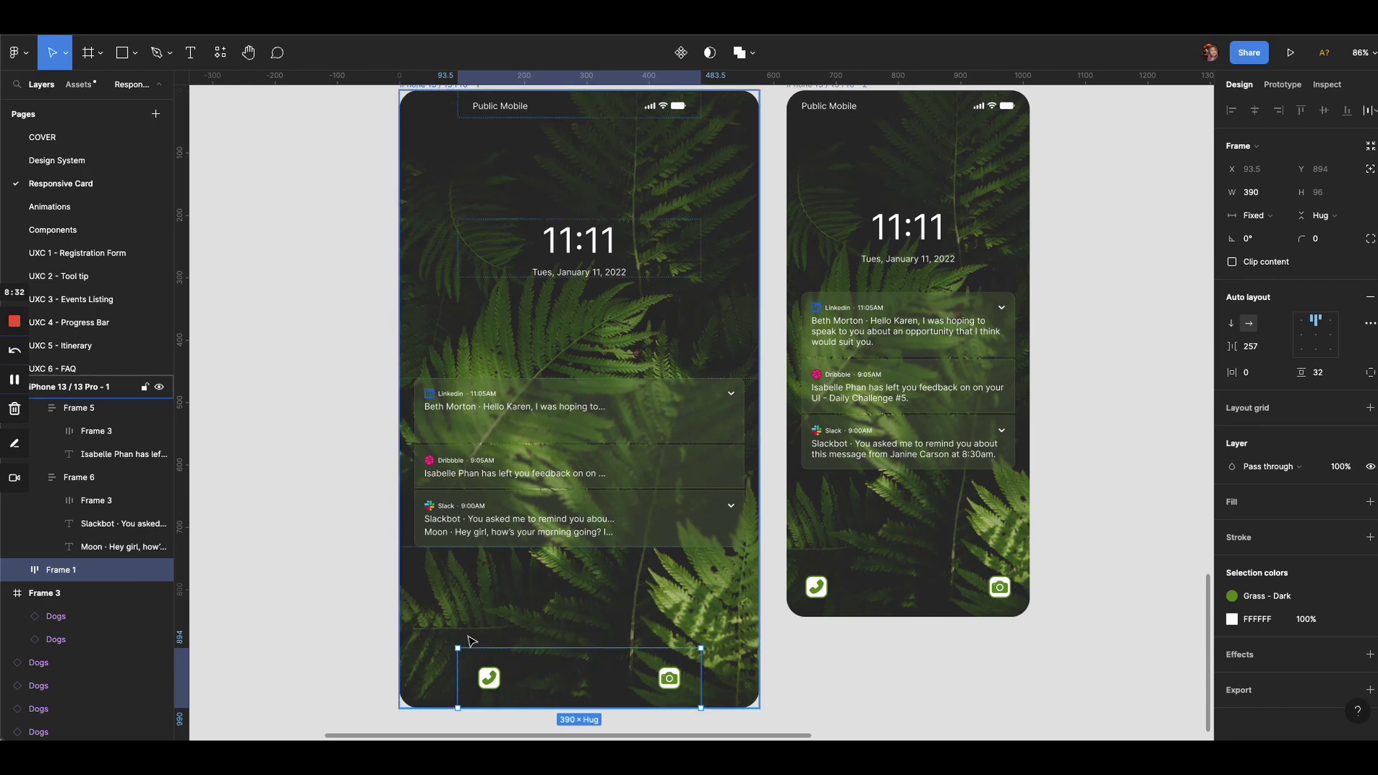
{"action": "left_click", "coordinate": [1272, 217]}
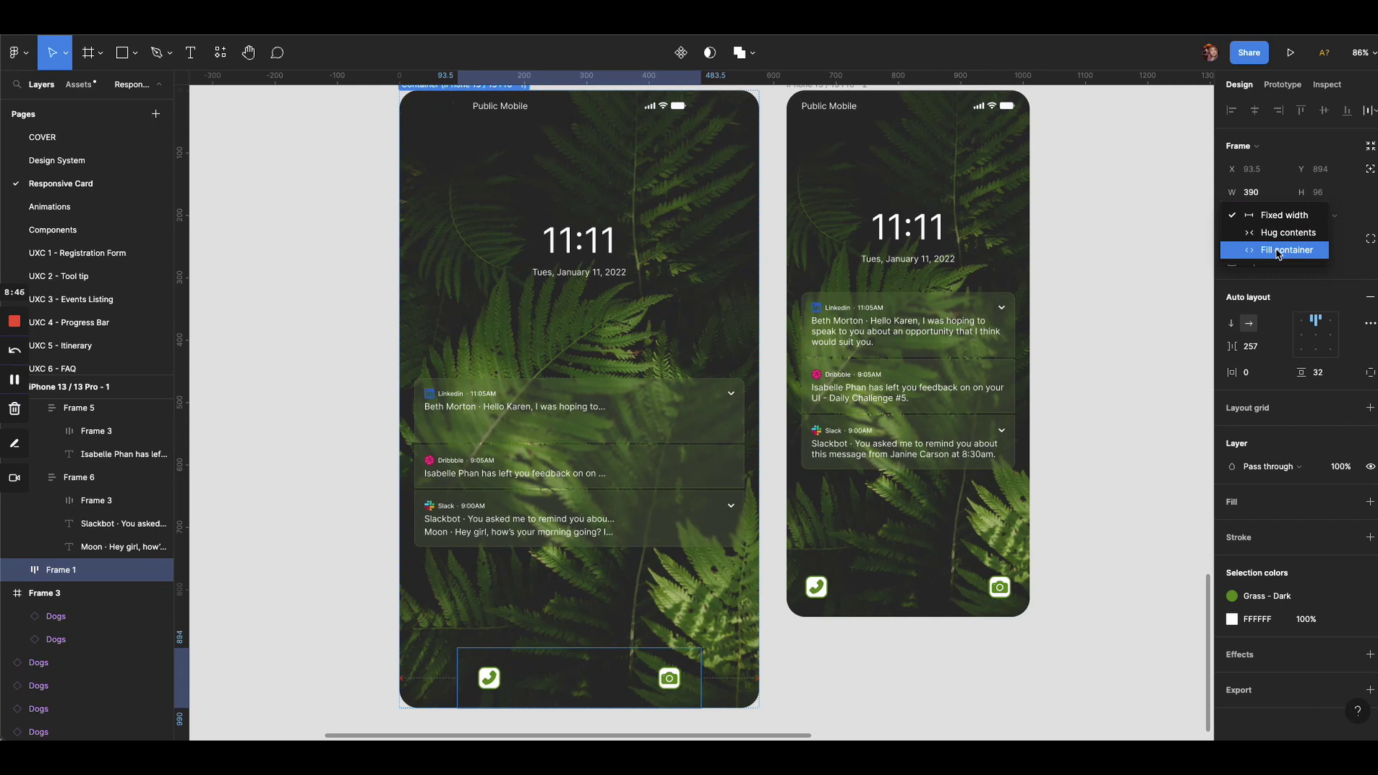
{"action": "left_click", "coordinate": [1278, 251]}
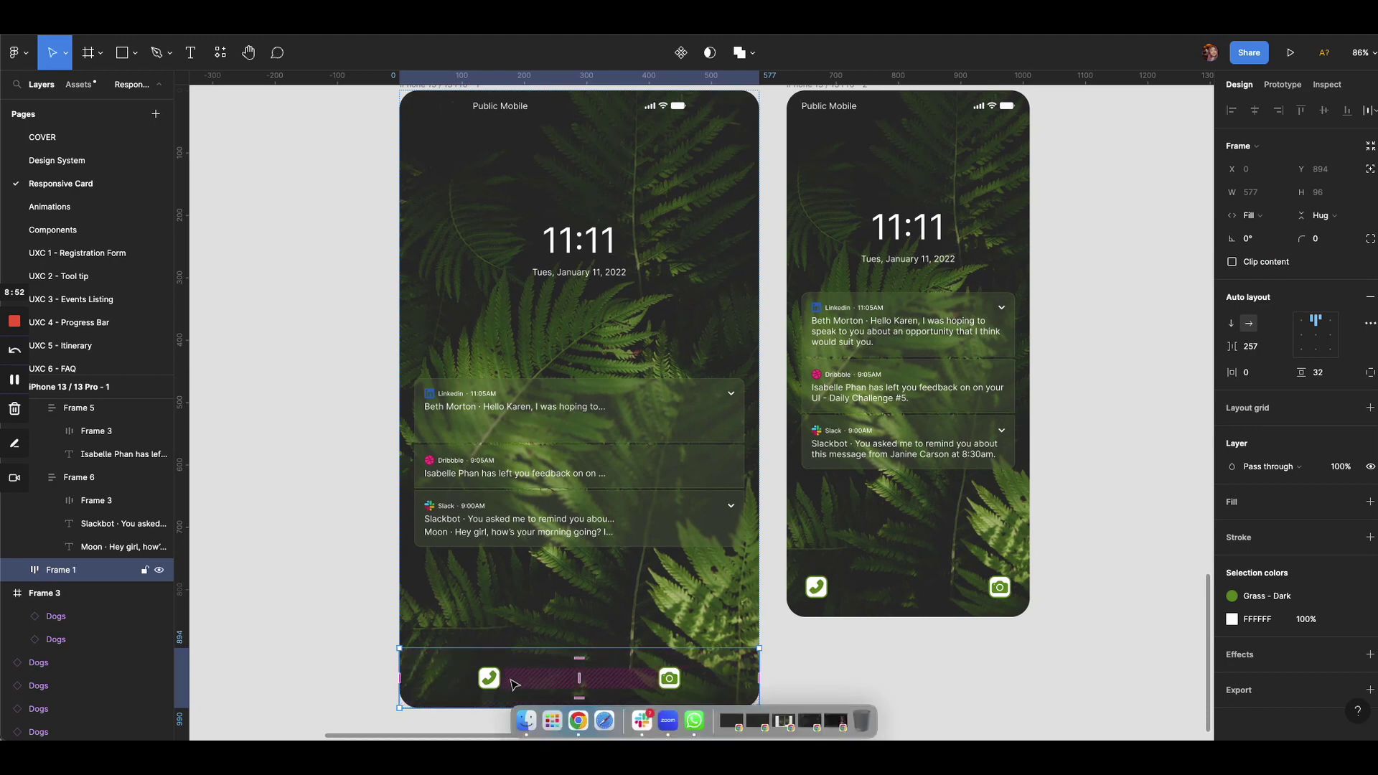
{"action": "left_click", "coordinate": [629, 684]}
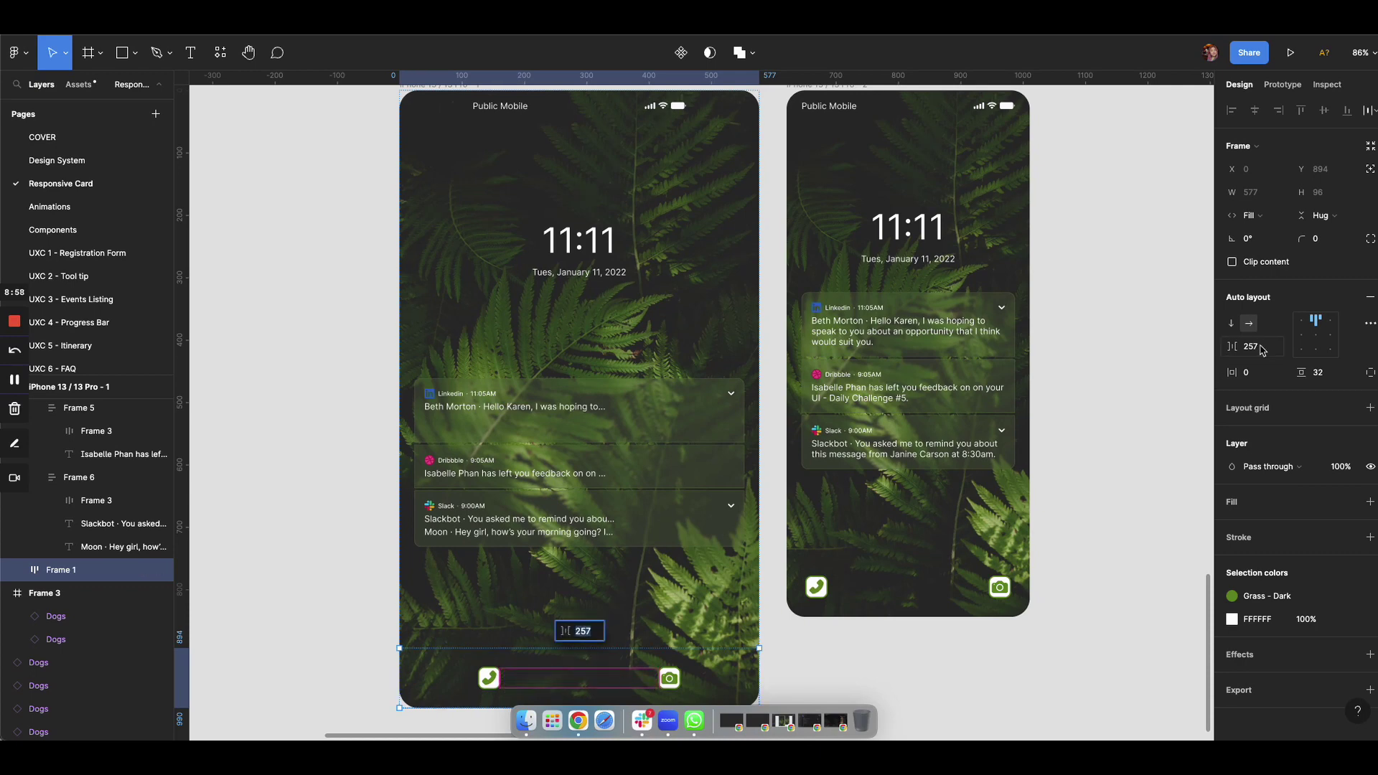
{"action": "left_click", "coordinate": [1371, 324]}
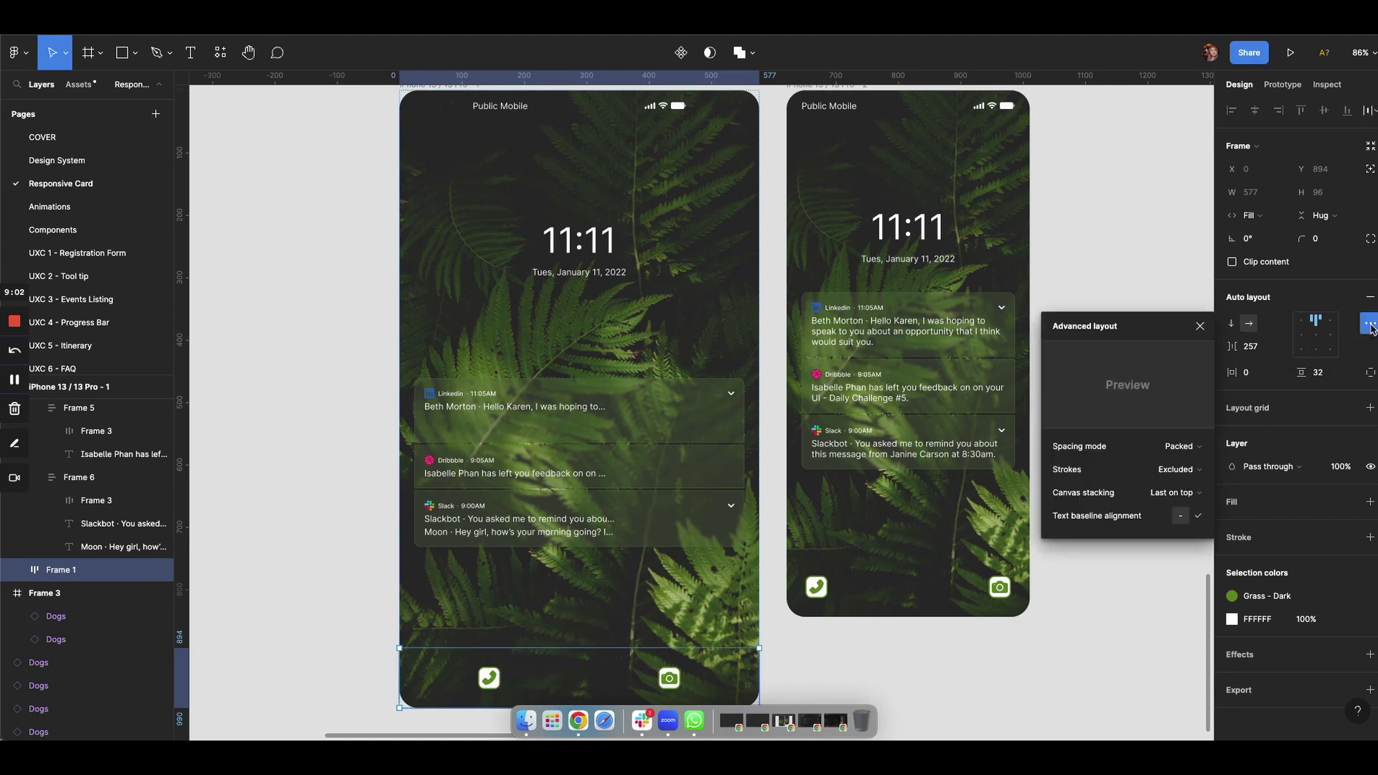
{"action": "left_click", "coordinate": [1170, 447]}
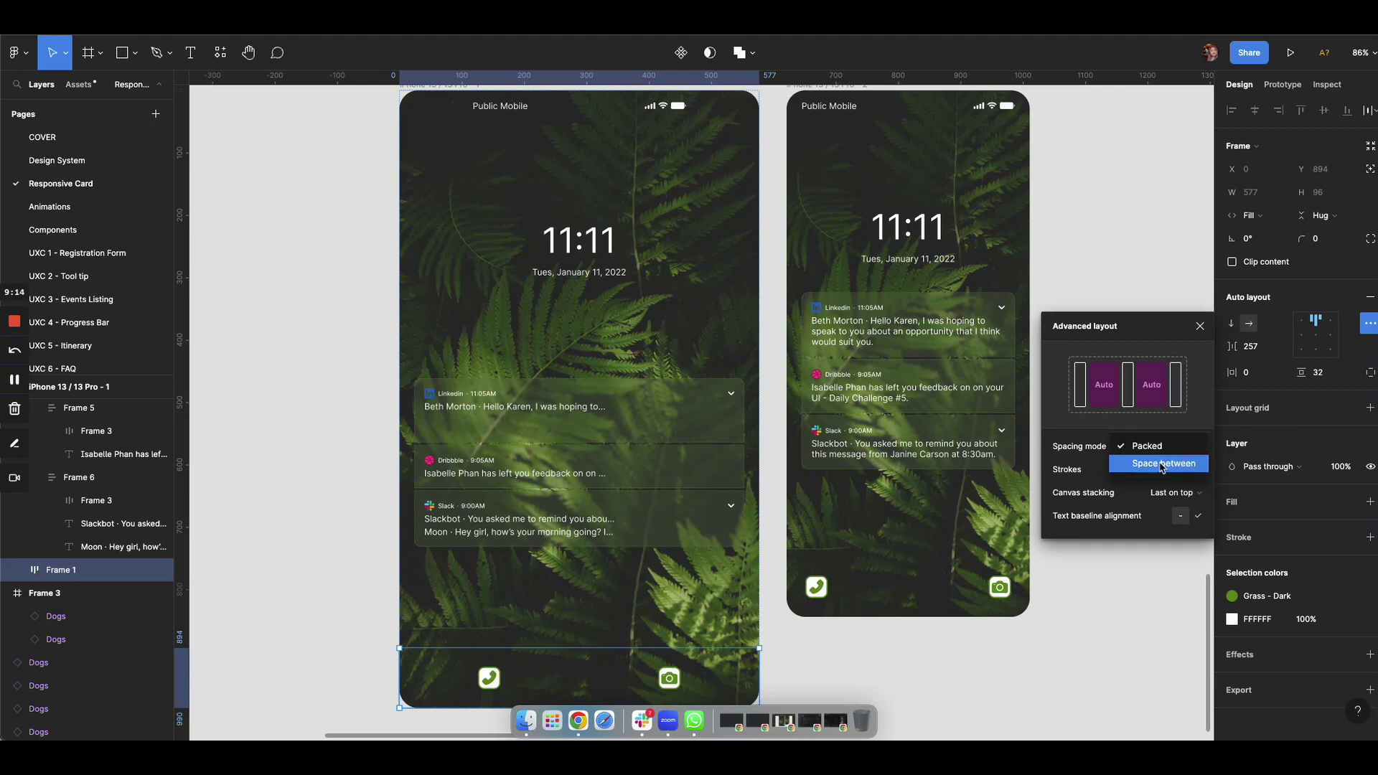
{"action": "left_click", "coordinate": [1163, 464]}
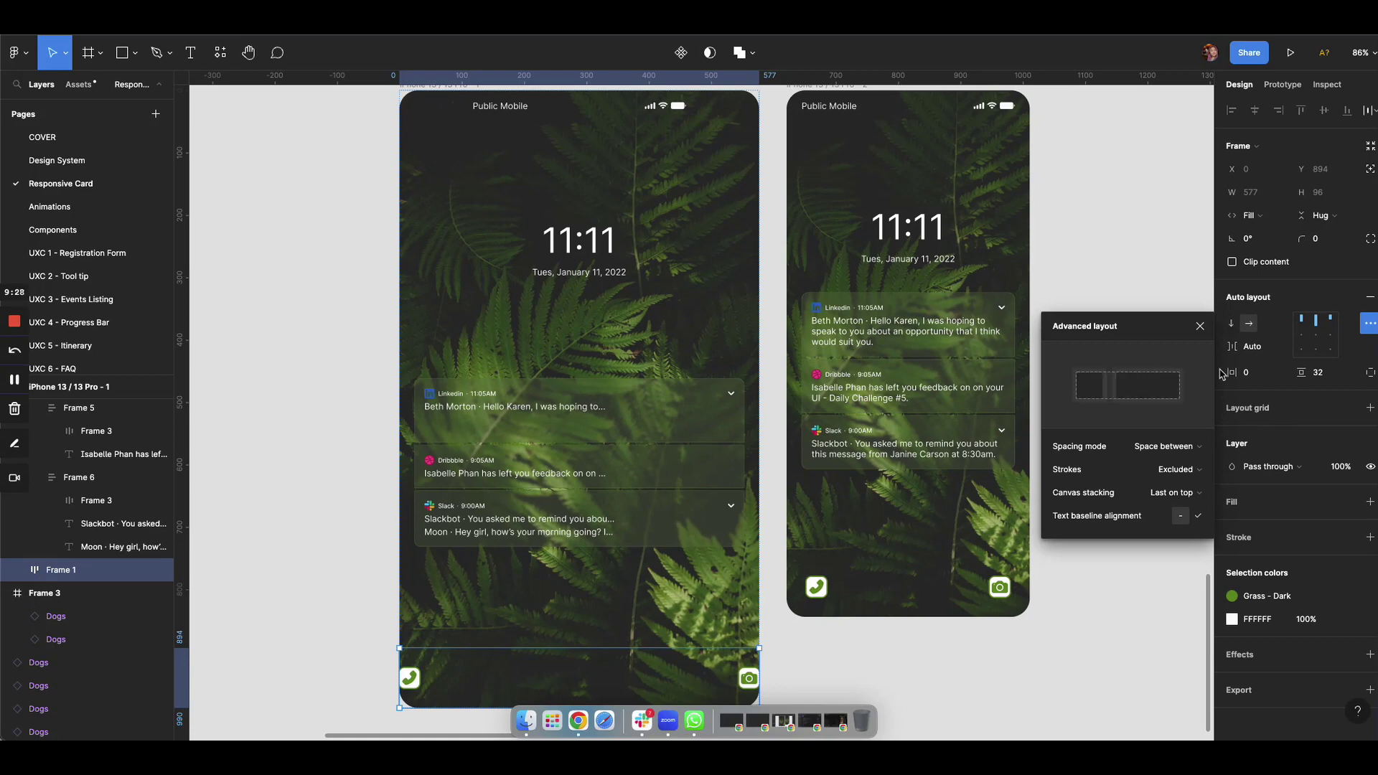
Set the horizontal padding of the phone-and-camera icon row in the iPhone 13 / 13 Pro - 1 frame to 24.
{"action": "left_click", "coordinate": [1249, 375]}
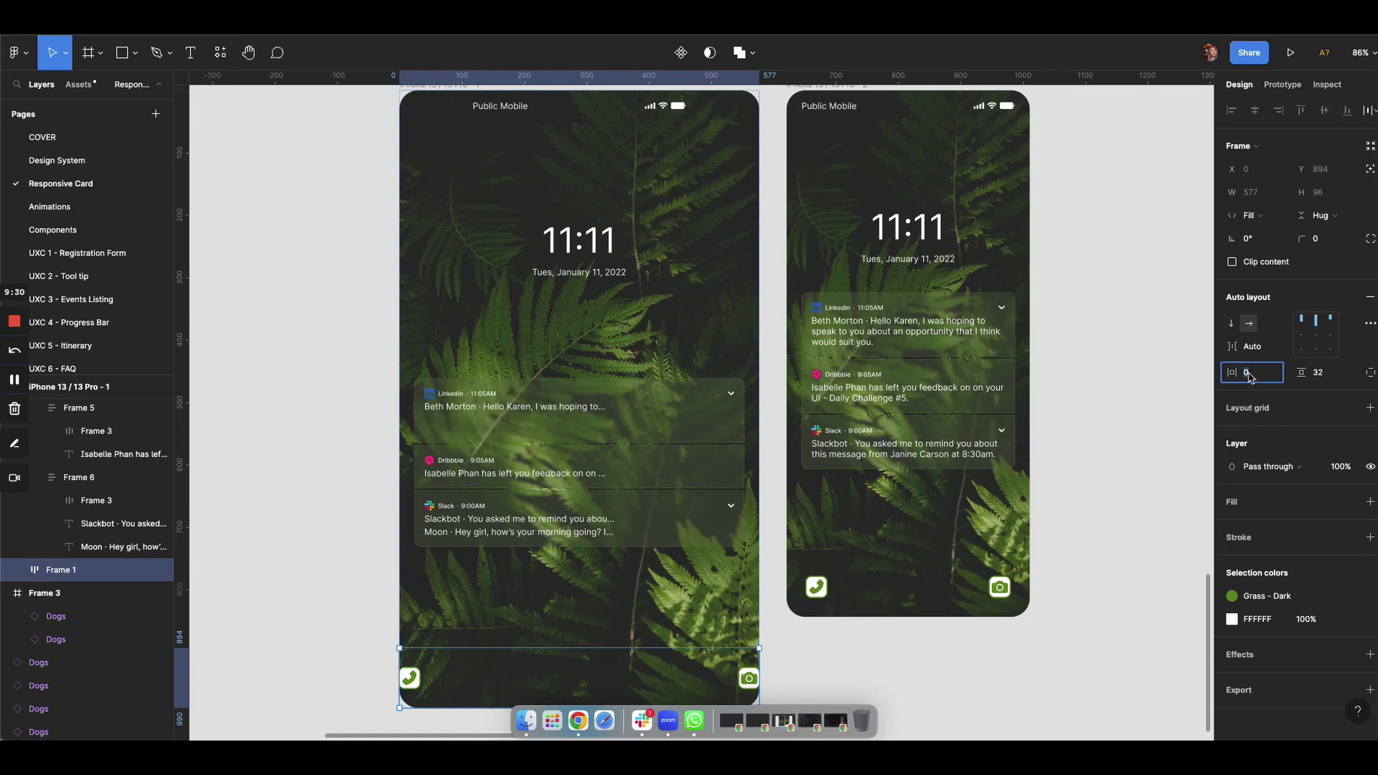
{"action": "type", "text": "24"}
{"action": "key", "text": "Return"}
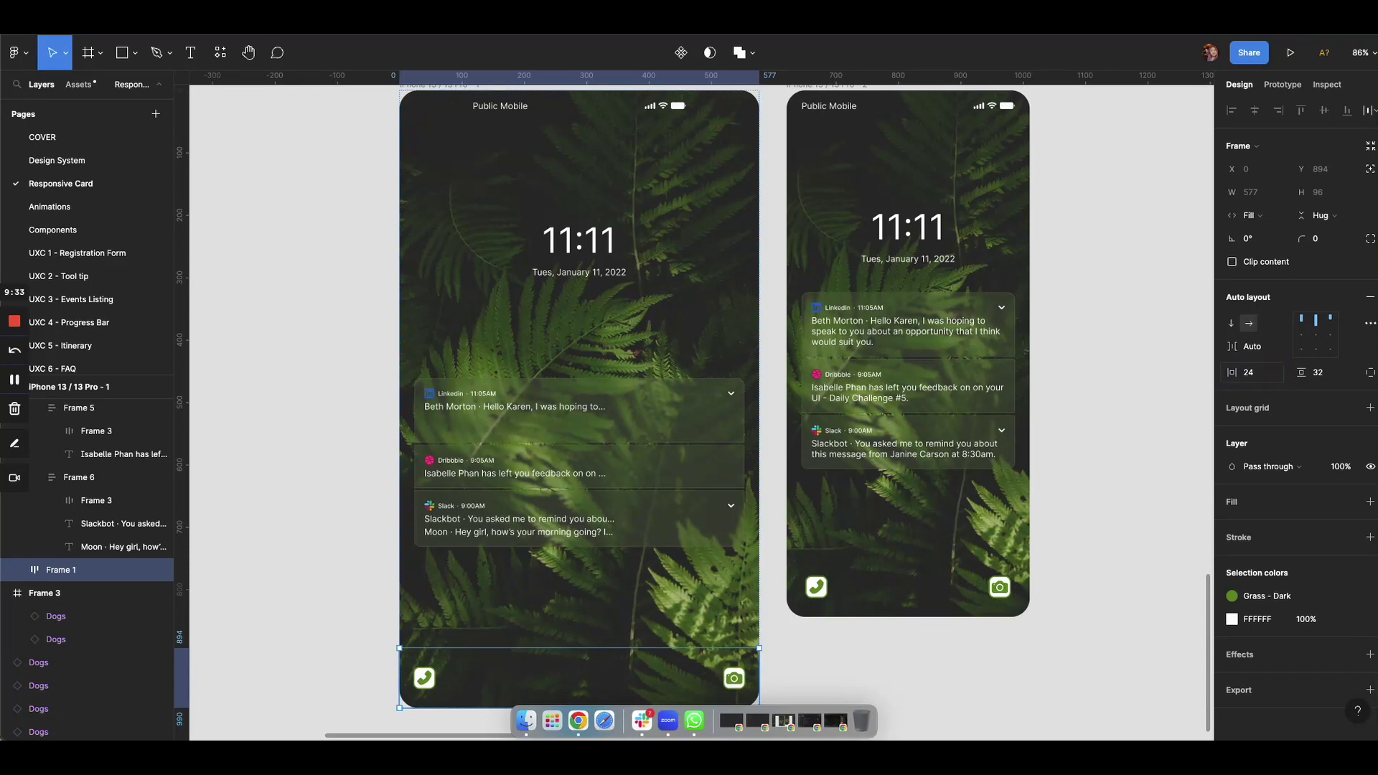
{"action": "left_click", "coordinate": [335, 496]}
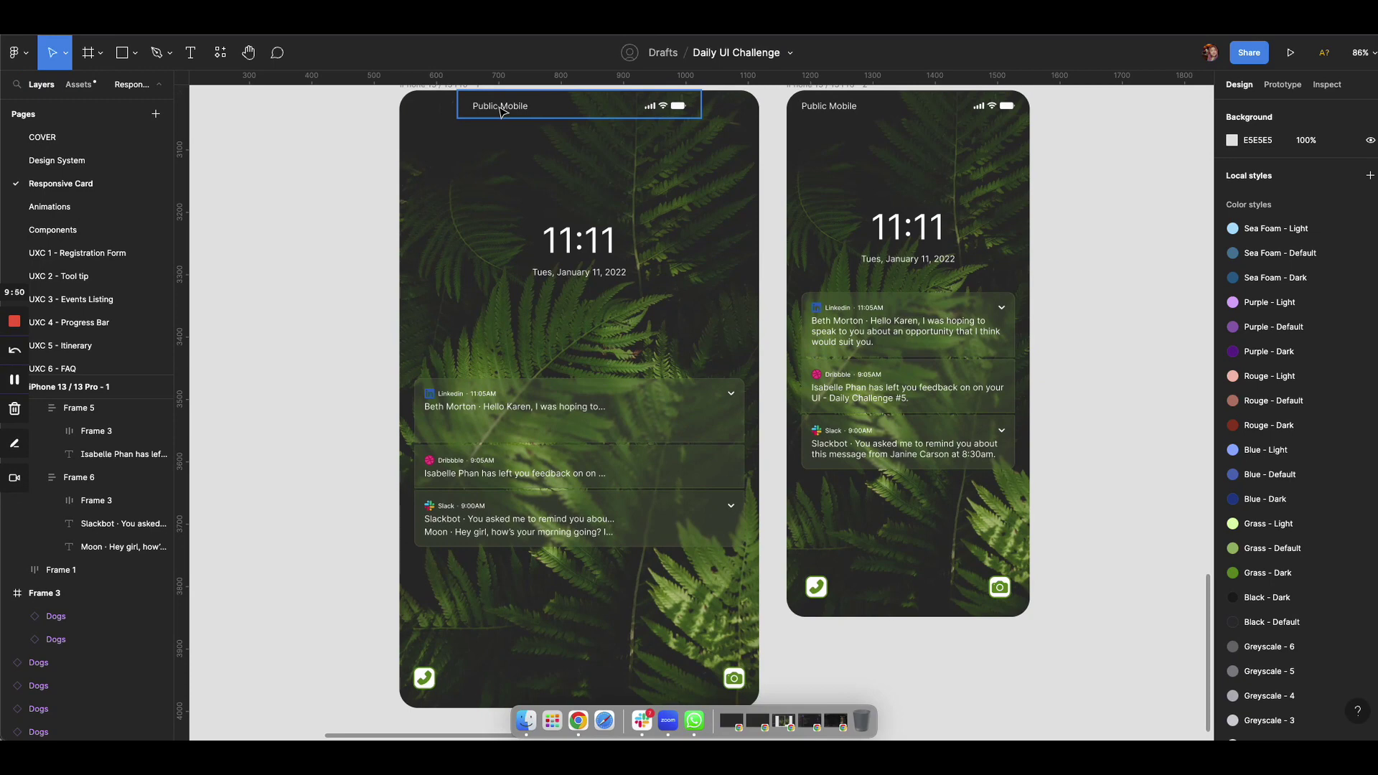
Set the width of the status bar in the iPhone 13 / 13 Pro - 1 frame to Fill container.
{"action": "left_click", "coordinate": [563, 110]}
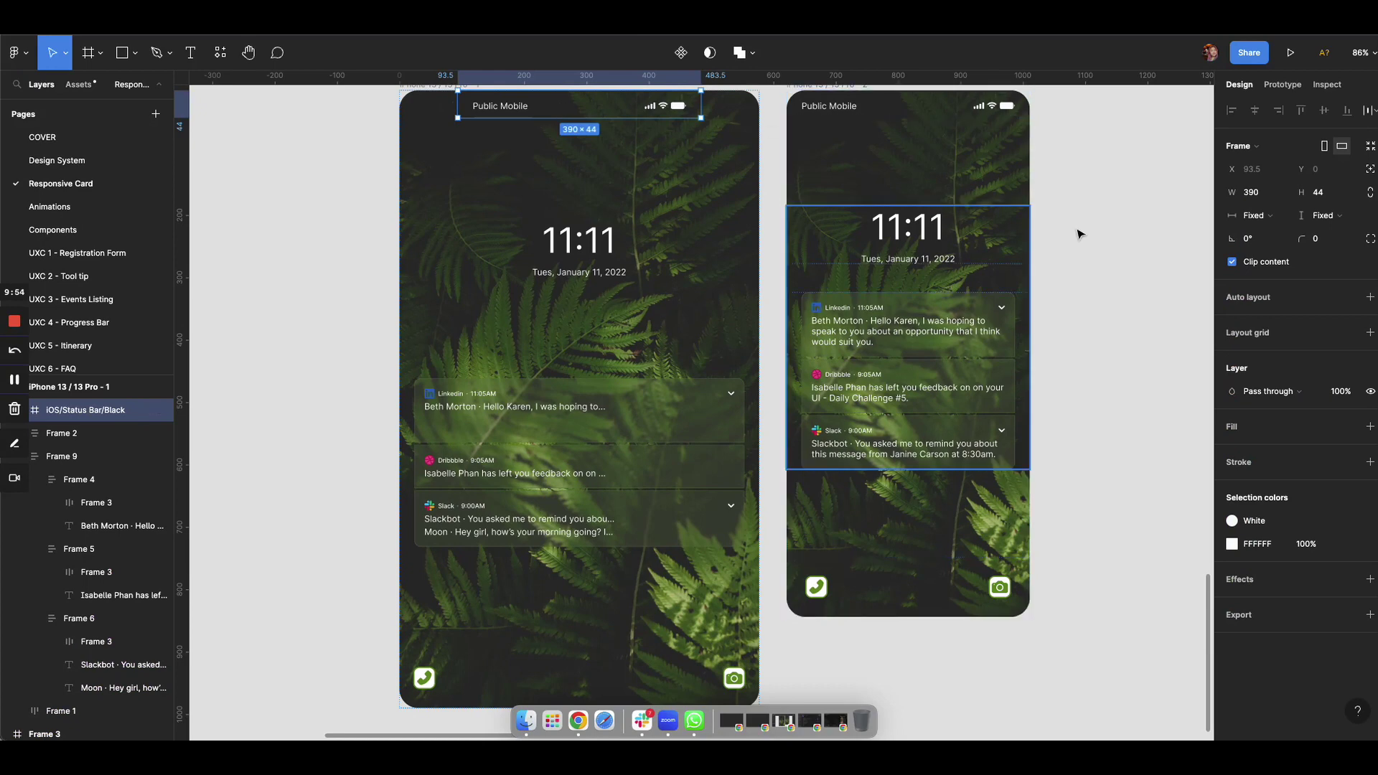
{"action": "left_click", "coordinate": [1240, 217]}
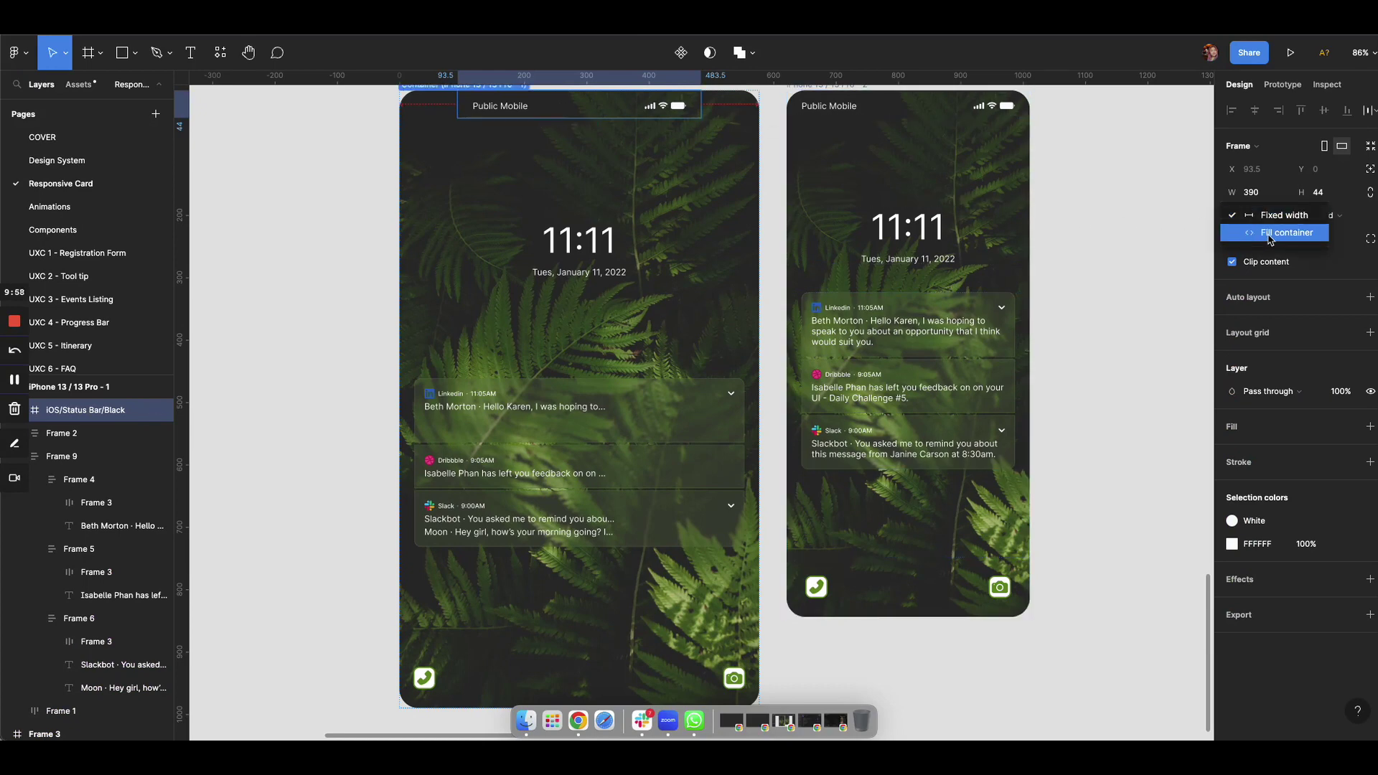
{"action": "left_click", "coordinate": [1271, 234]}
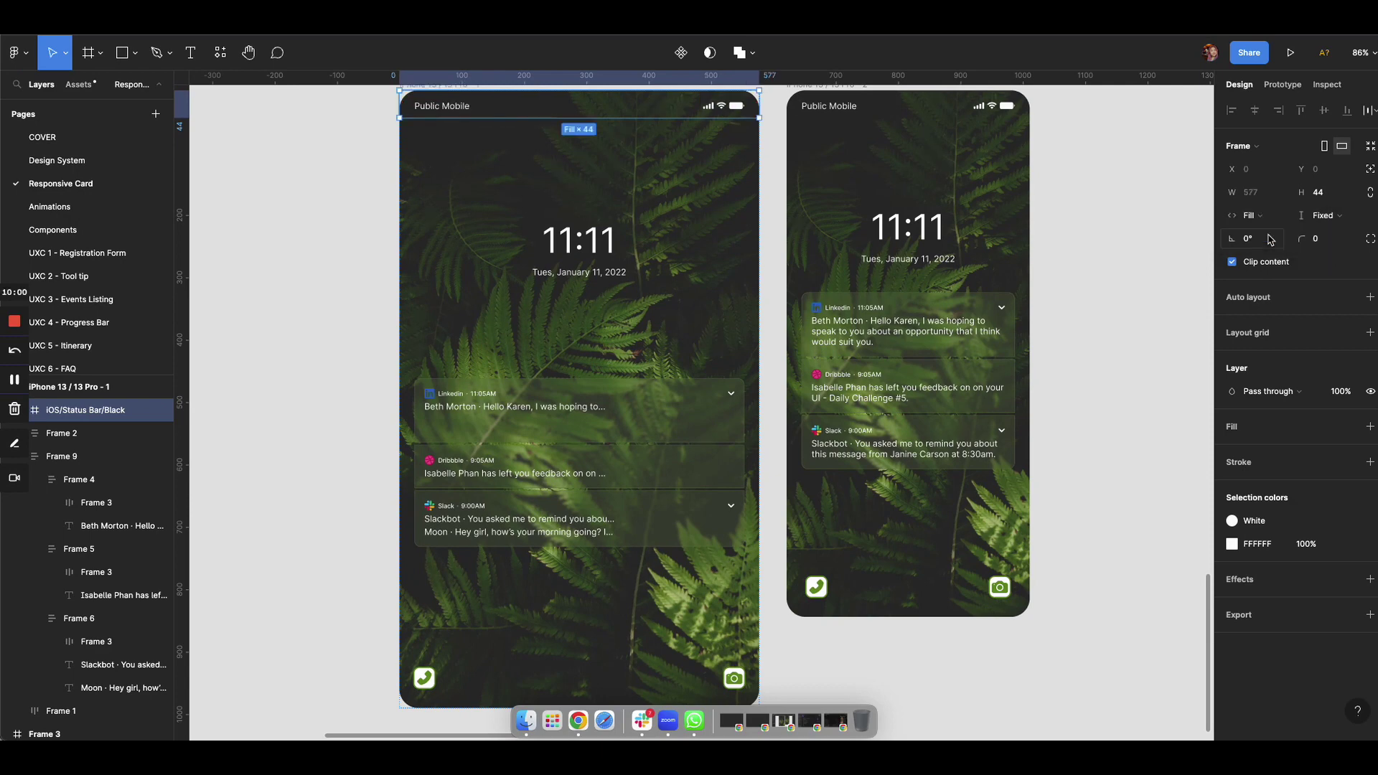
{"action": "left_click", "coordinate": [313, 248]}
Shrink the iPhone 13 / 13 Pro - 1 frame to about 390 × 829.
{"action": "scroll", "coordinate": [311, 246], "scroll_direction": "down", "scroll_amount": 2}
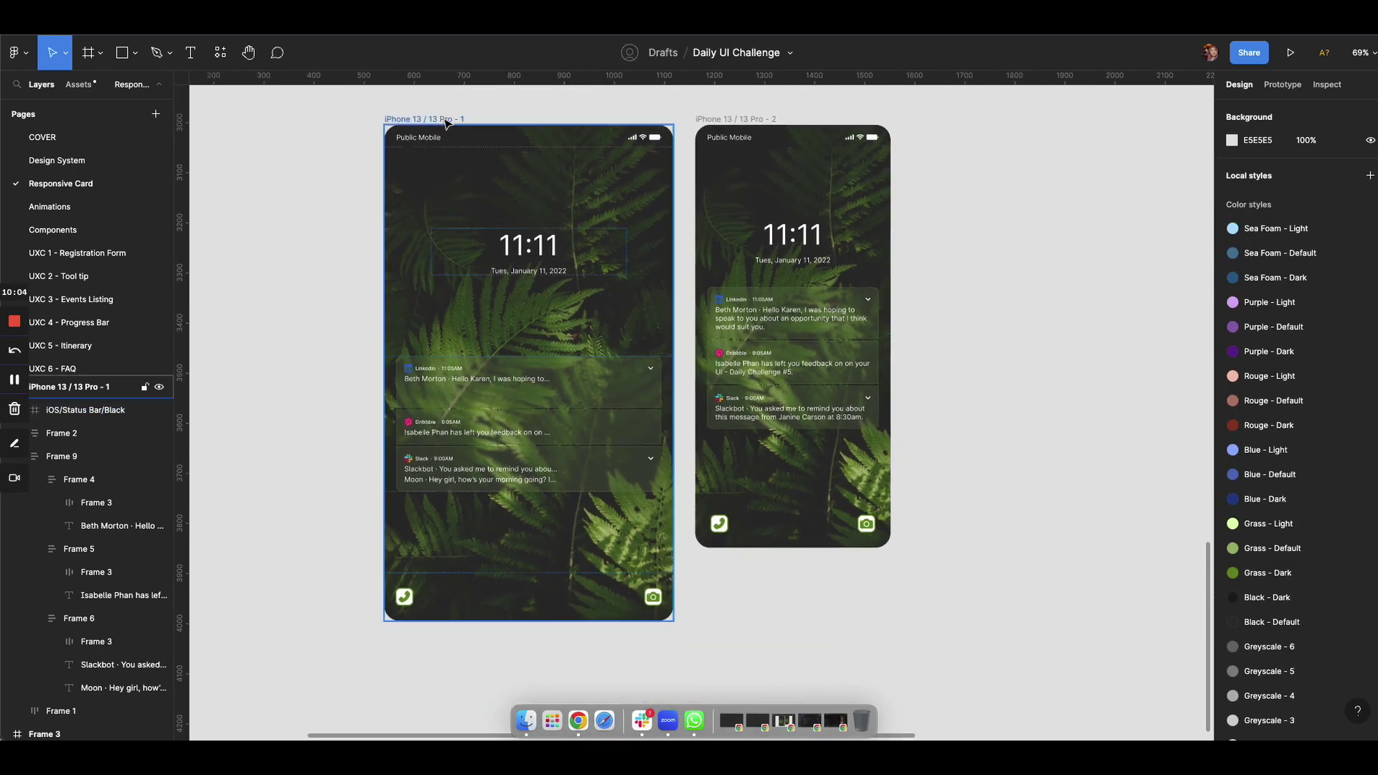
{"action": "left_click", "coordinate": [445, 124]}
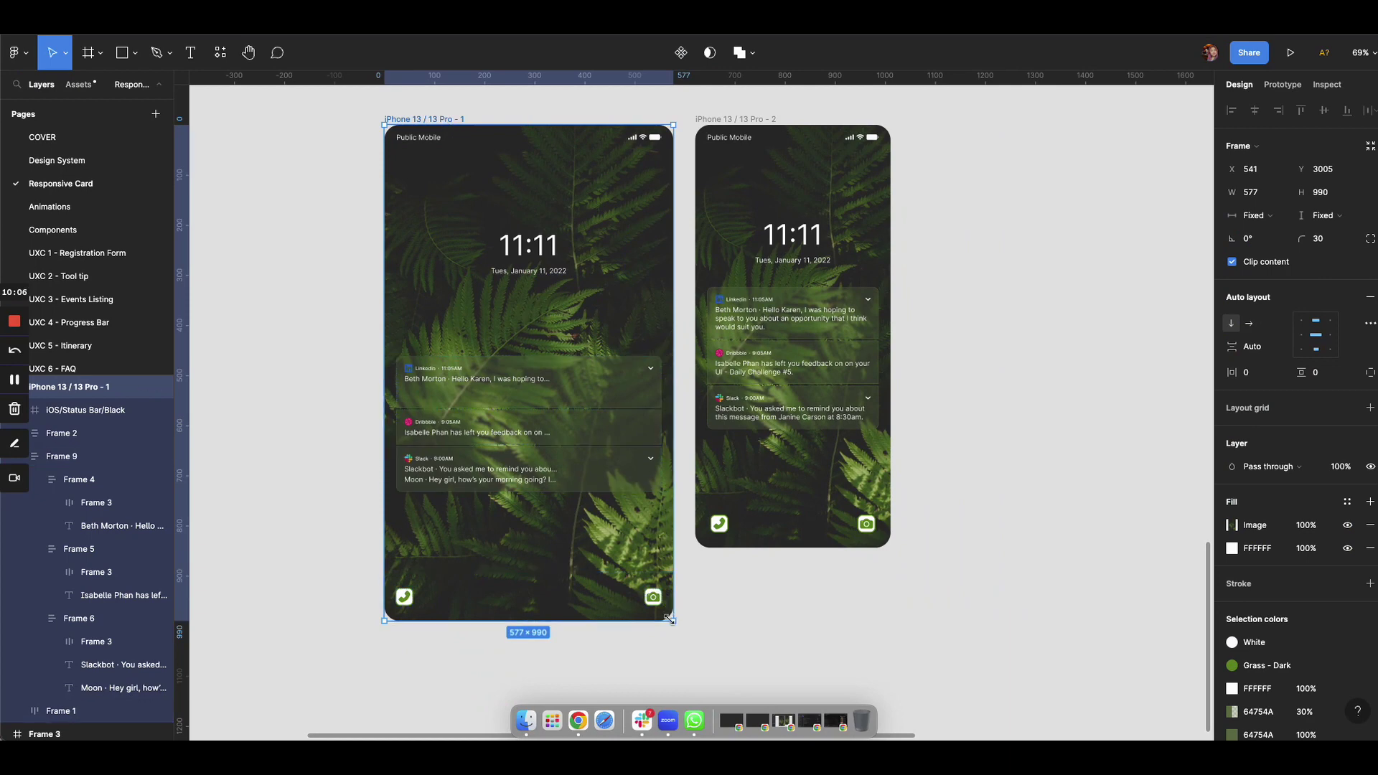
{"action": "left_click_drag", "start_coordinate": [669, 619], "coordinate": [580, 540]}
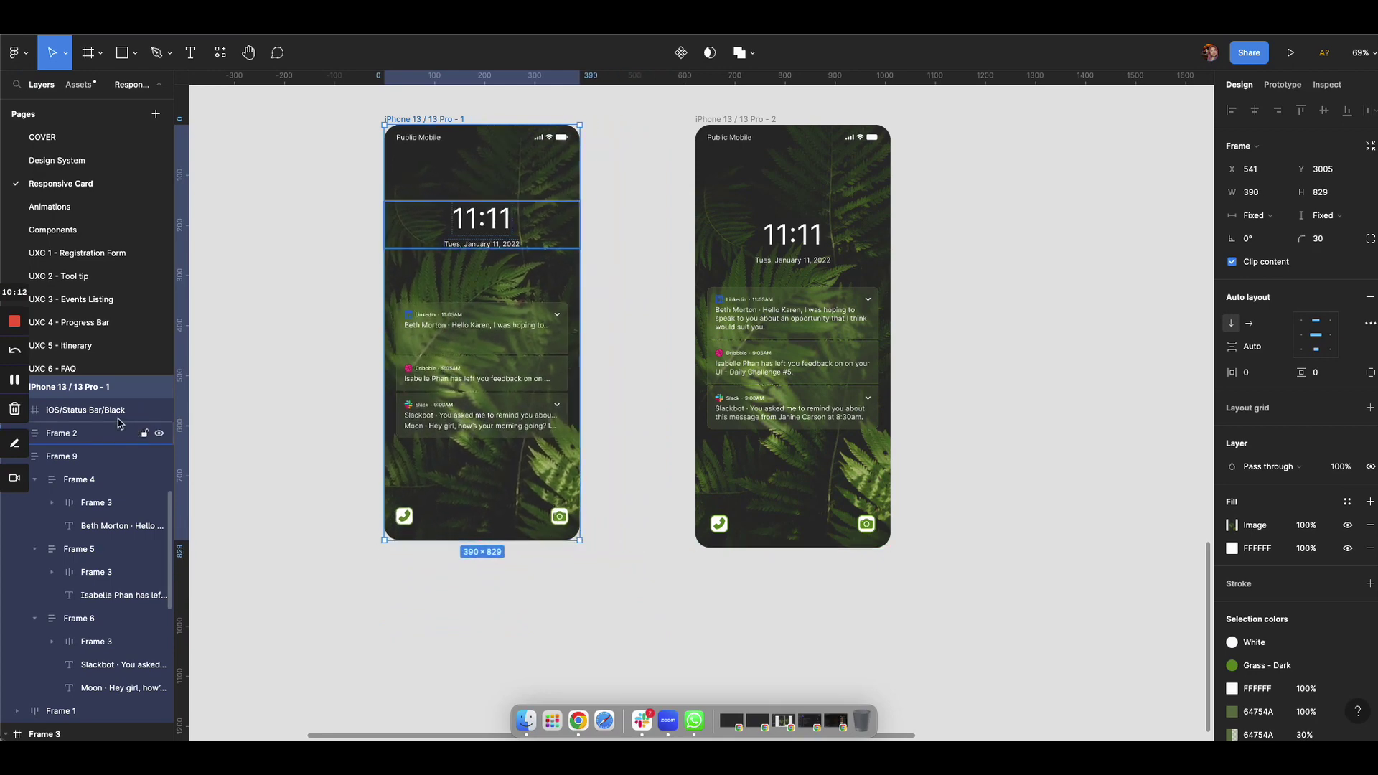
Undo the last resize of the iPhone 13 / 13 Pro - 1 frame.
{"action": "key", "text": "super+z"}
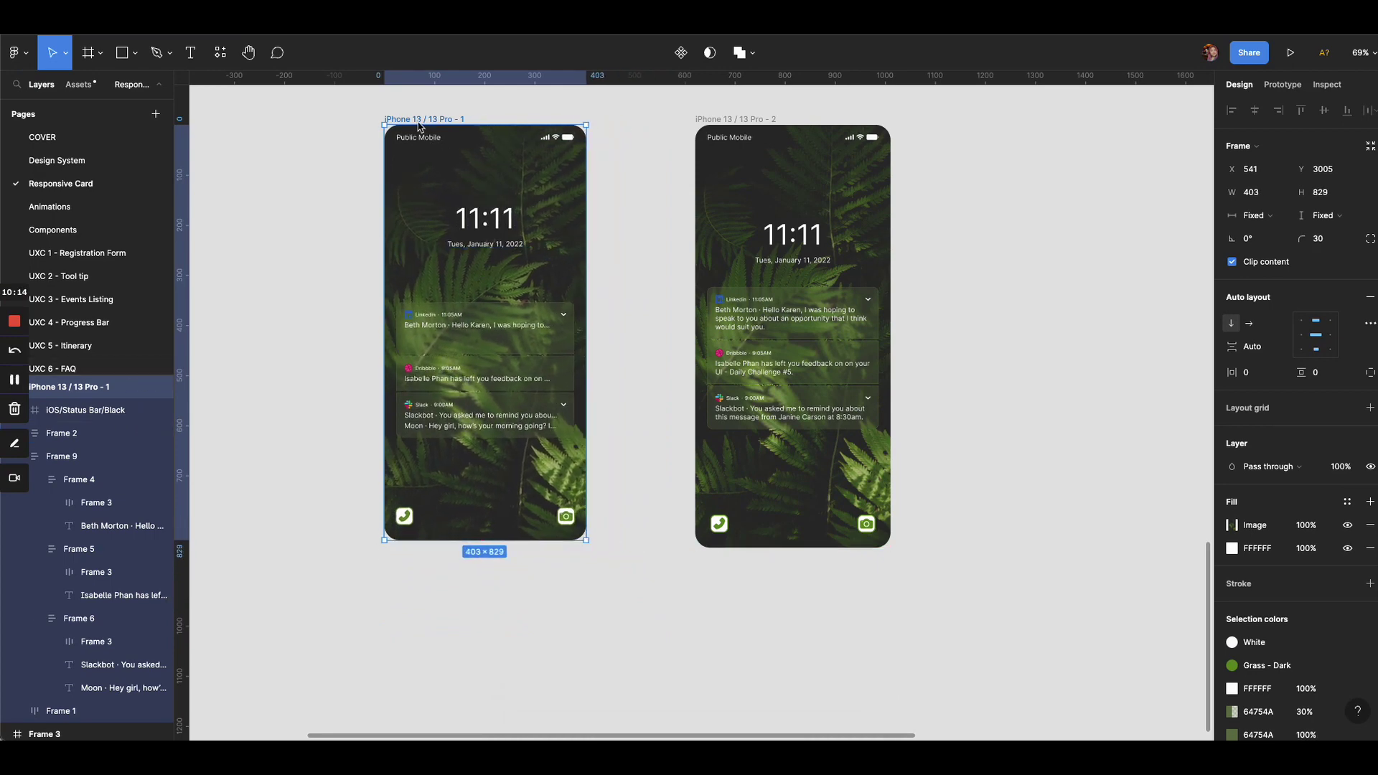
{"action": "scroll", "coordinate": [559, 335], "scroll_direction": "up", "scroll_amount": 3}
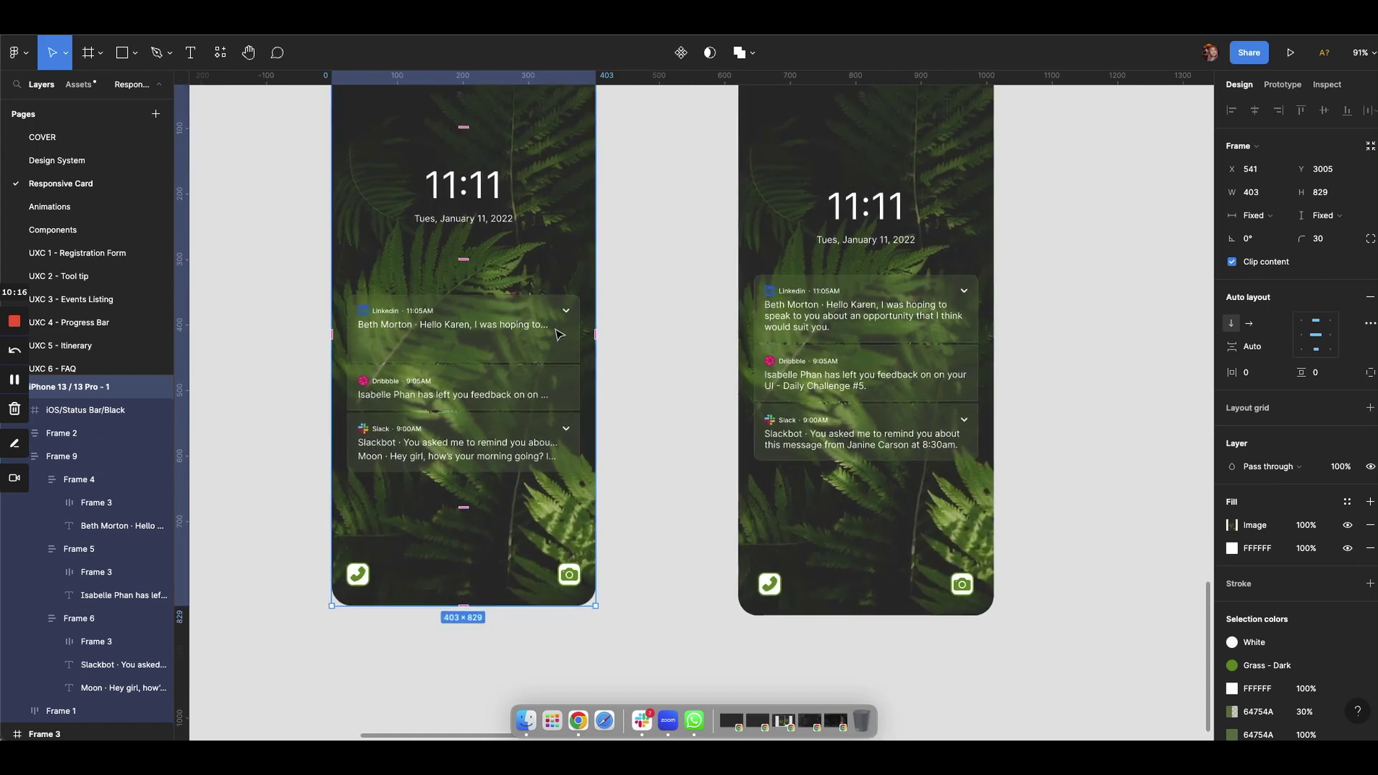
{"action": "scroll", "coordinate": [560, 335], "scroll_direction": "up", "scroll_amount": 2}
{"action": "scroll", "coordinate": [560, 335], "scroll_direction": "left", "scroll_amount": 2}
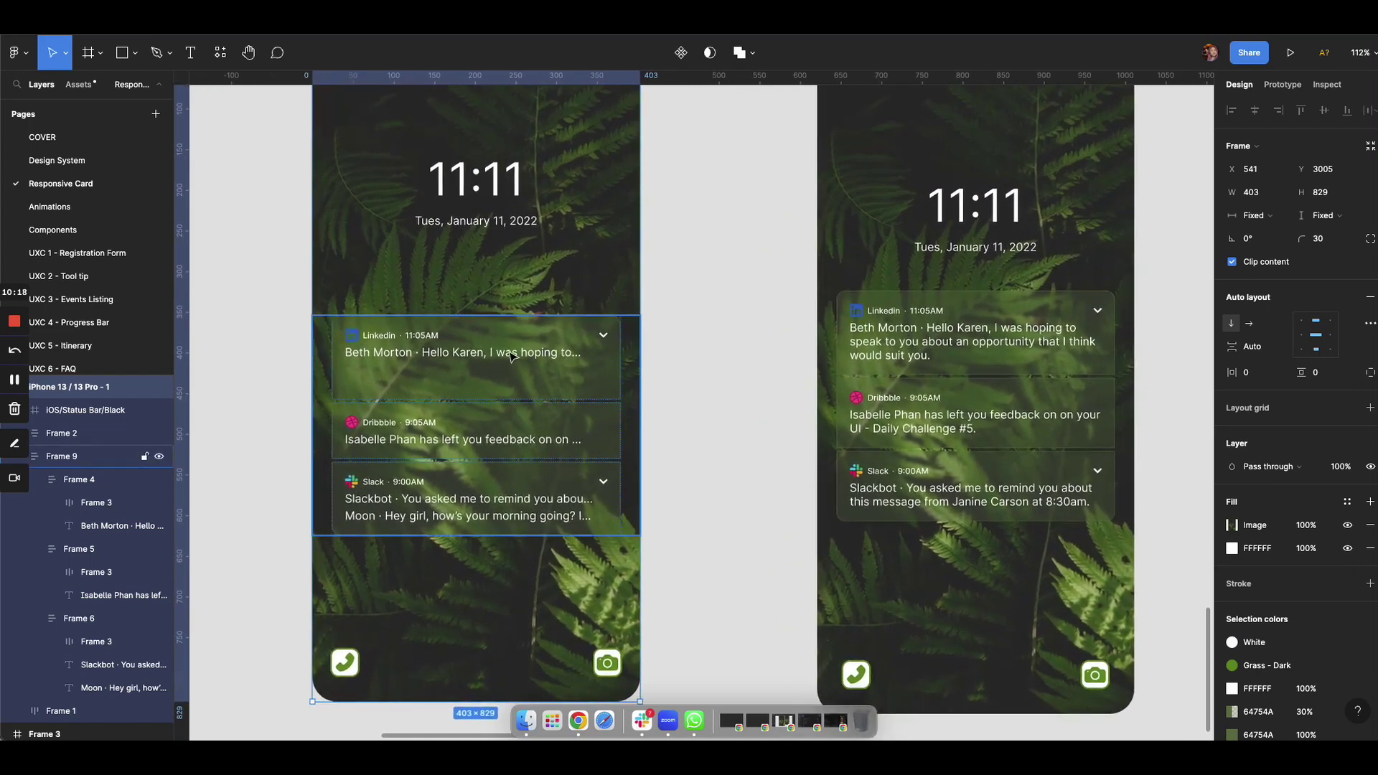
{"action": "double_click", "coordinate": [547, 355]}
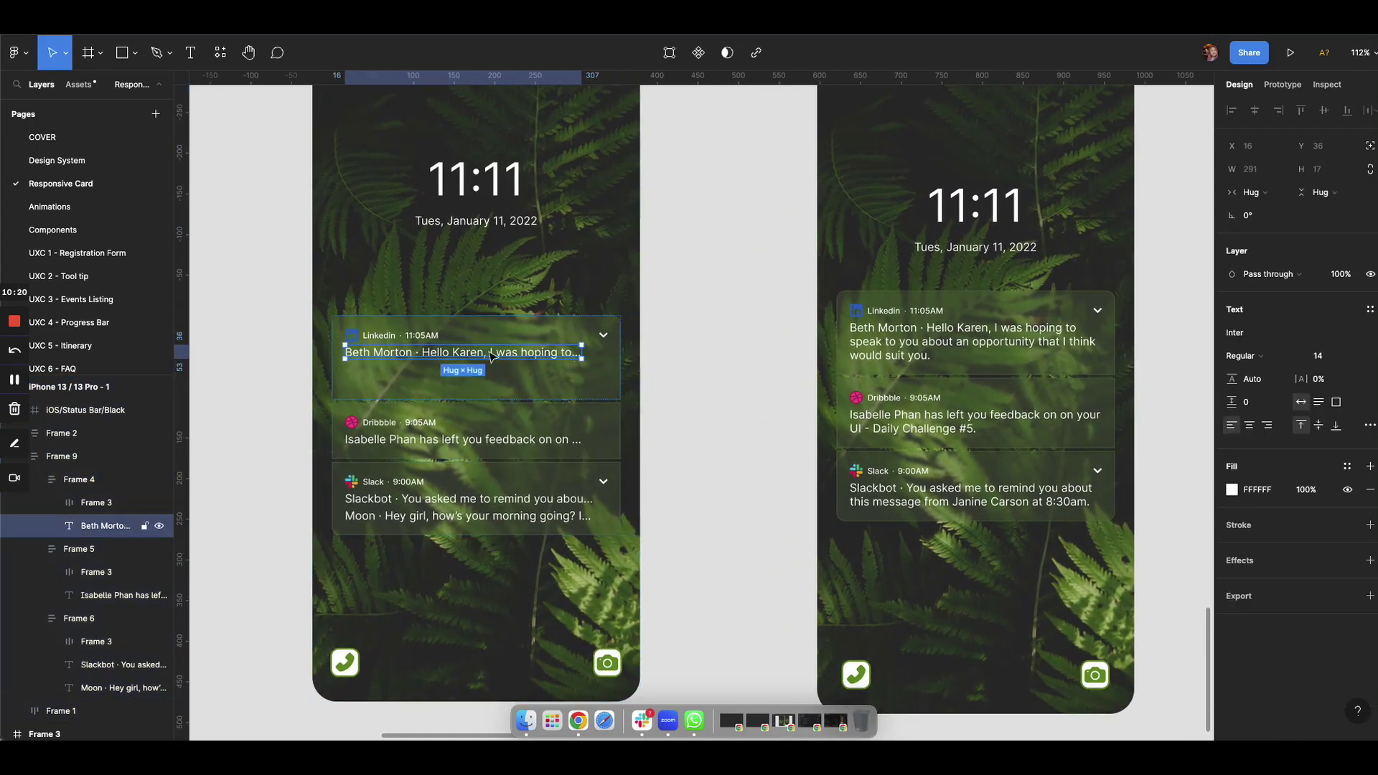
{"action": "left_click", "coordinate": [682, 415]}
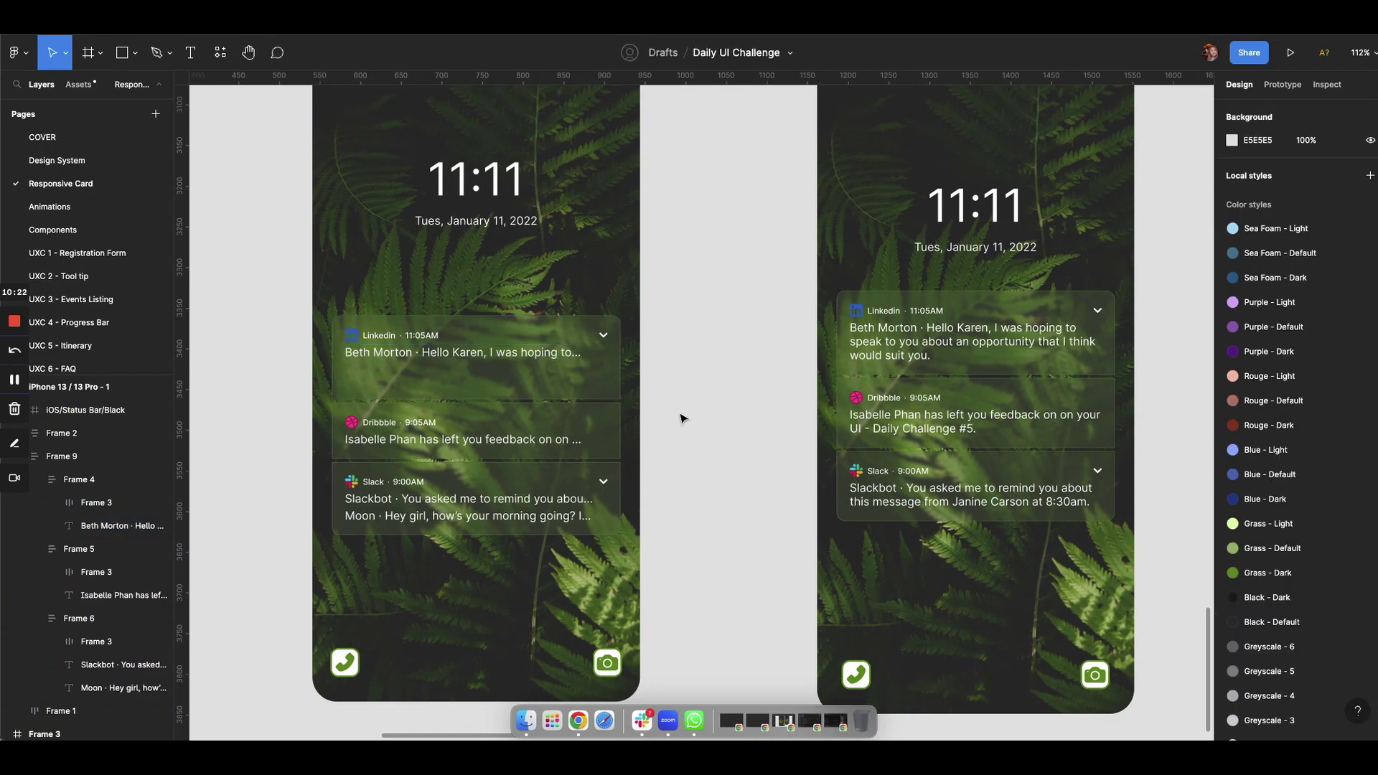
Enlarge the iPhone 13 / 13 Pro - 1 frame to about 453 × 844.
{"action": "scroll", "coordinate": [682, 415], "scroll_direction": "down", "scroll_amount": 3}
{"action": "left_click", "coordinate": [481, 126]}
{"action": "left_click", "coordinate": [478, 117]}
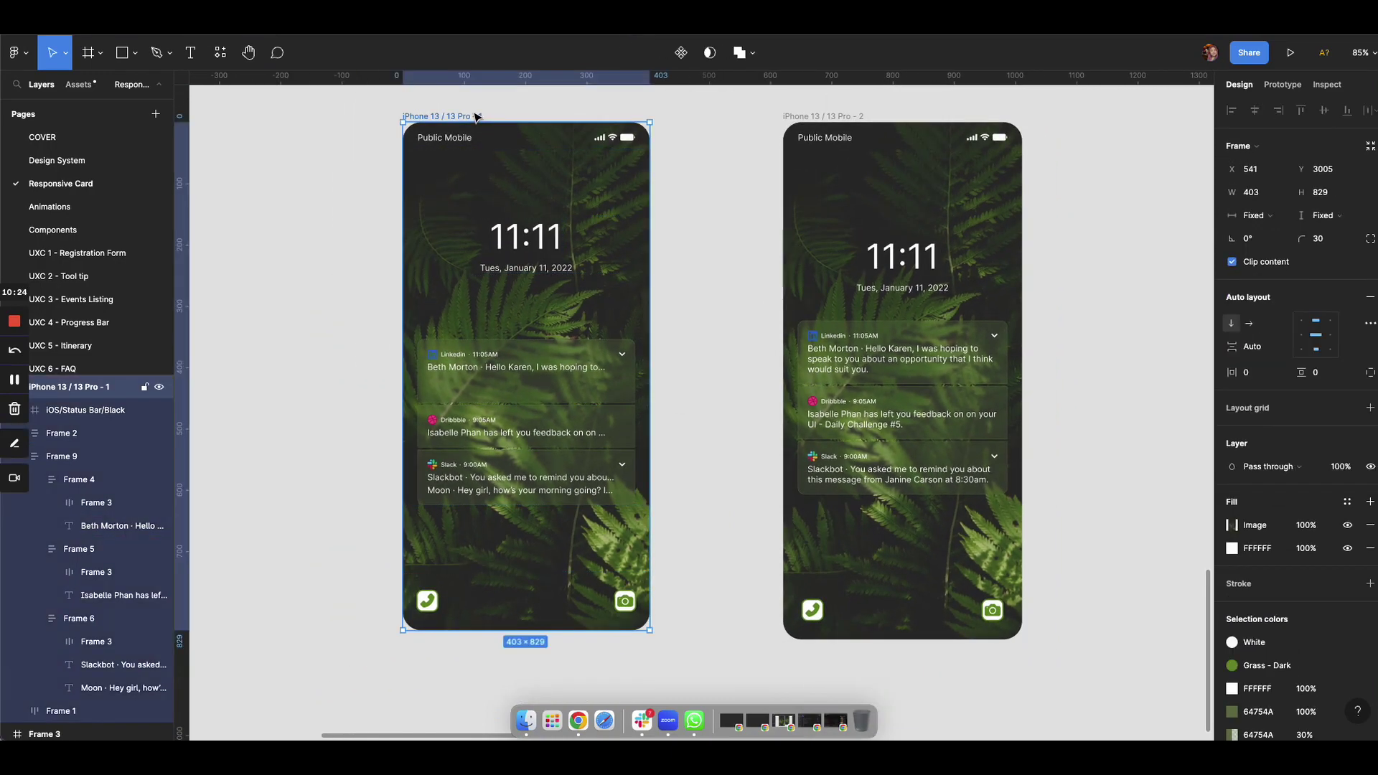
{"action": "mouse_move", "coordinate": [661, 635]}
{"action": "left_mouse_down"}
{"action": "mouse_move", "coordinate": [730, 664]}
{"action": "mouse_move", "coordinate": [681, 639]}
{"action": "left_mouse_up"}
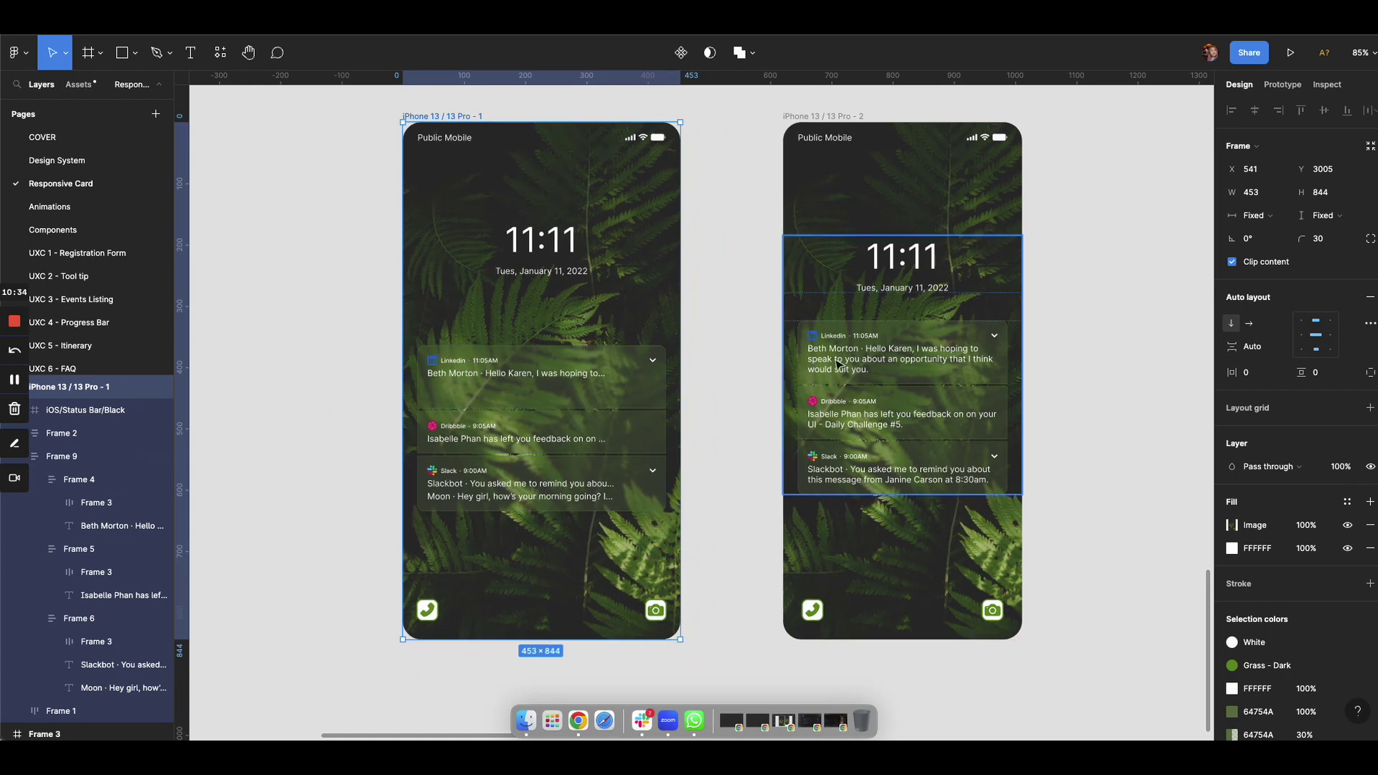
Replace the LinkedIn message text in the iPhone 13 / 13 Pro - 1 frame with the full message copied from the iPhone 13 / 13 Pro - 2 frame.
{"action": "left_click", "coordinate": [864, 359], "text": "super"}
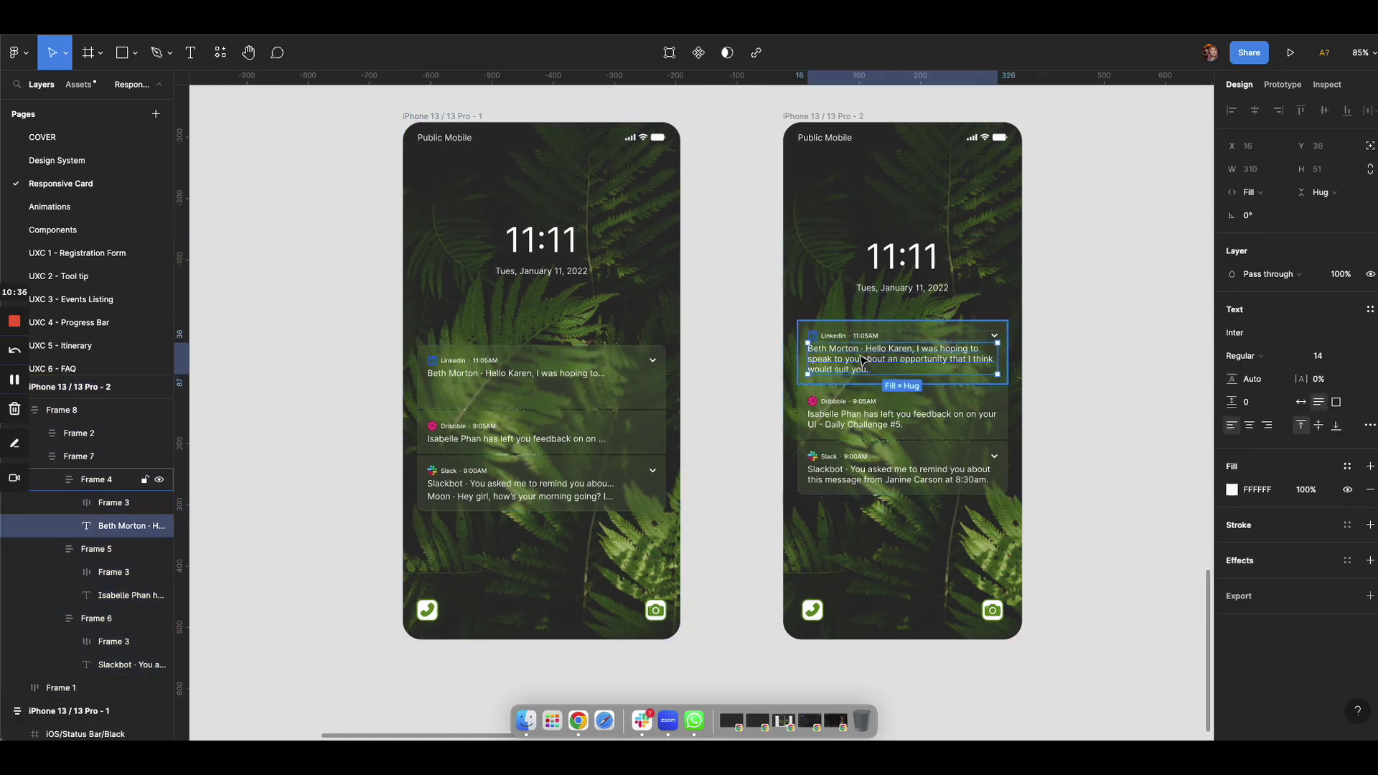
{"action": "double_click", "coordinate": [860, 355]}
{"action": "key", "text": "super+c"}
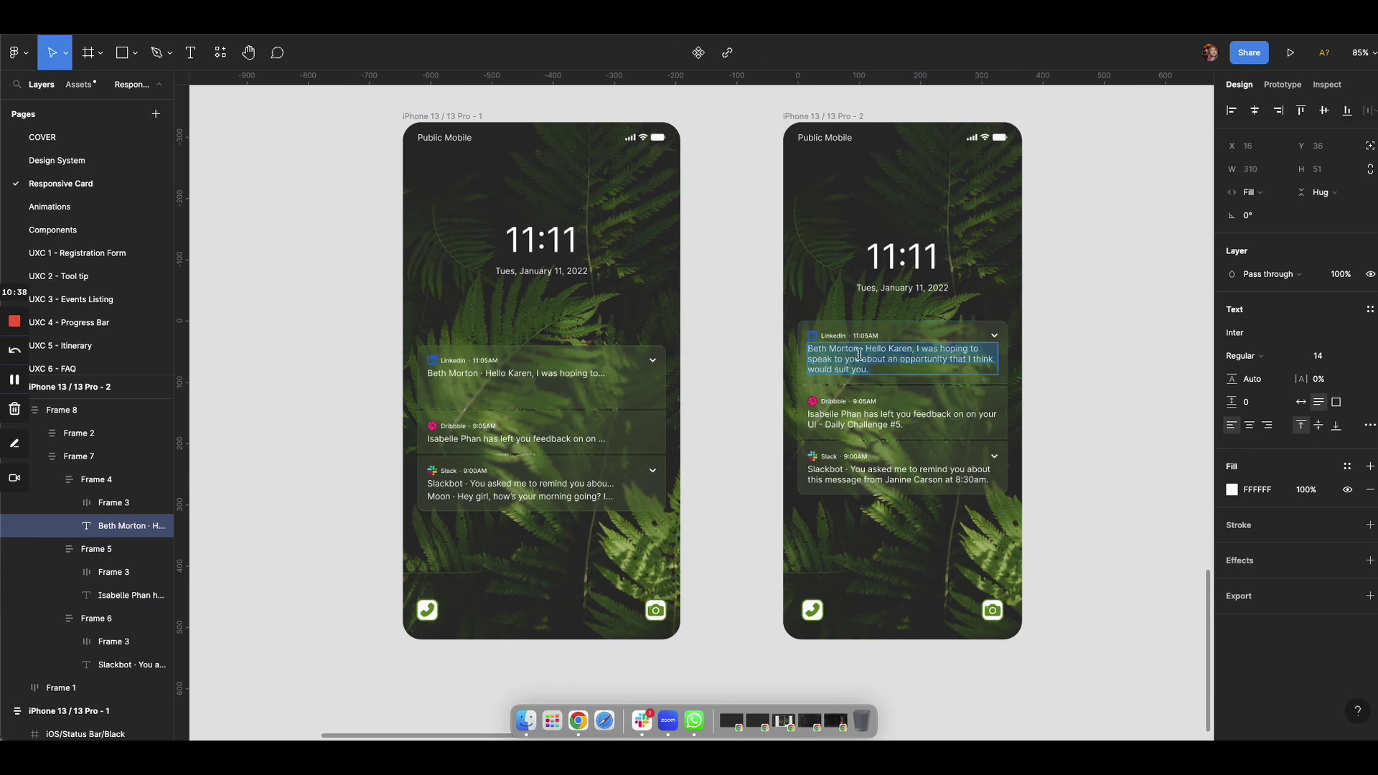
{"action": "double_click", "coordinate": [581, 374]}
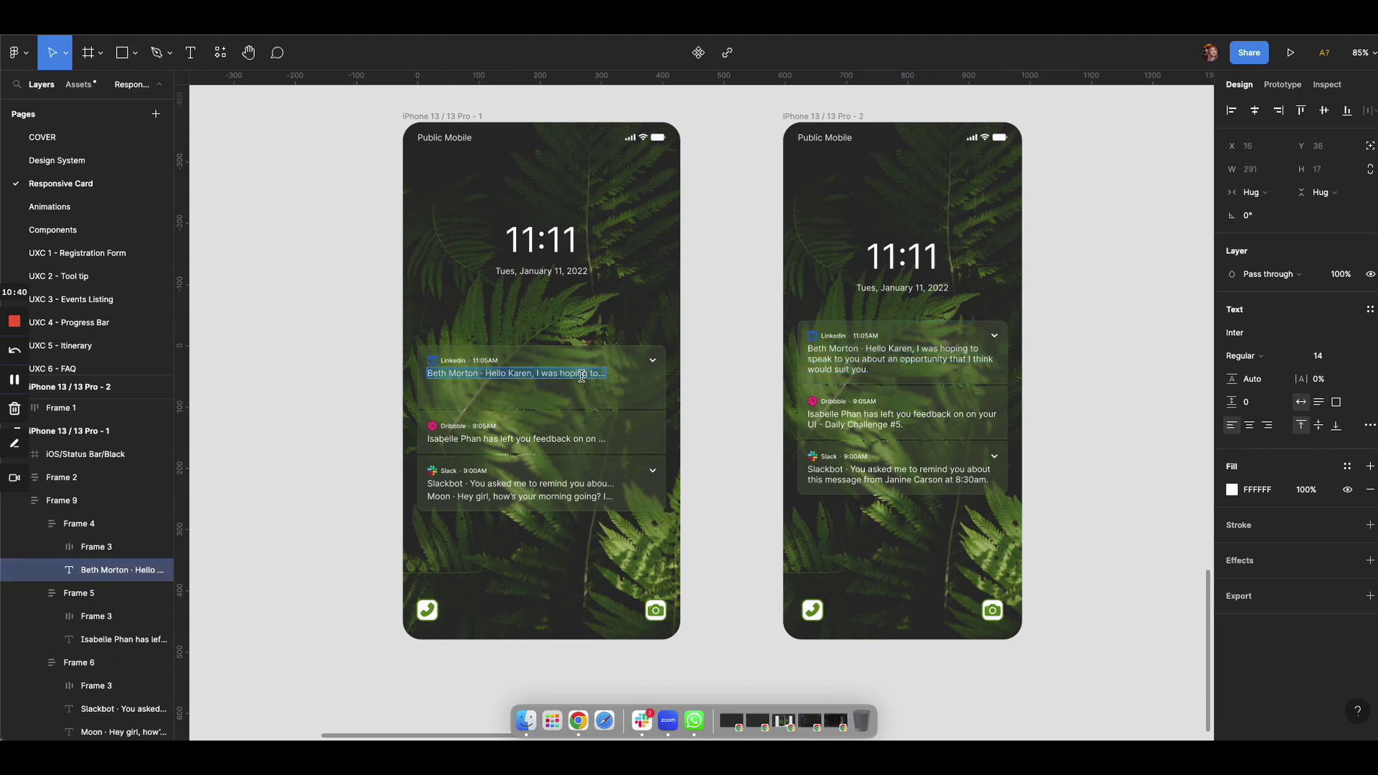
{"action": "key", "text": "super+v"}
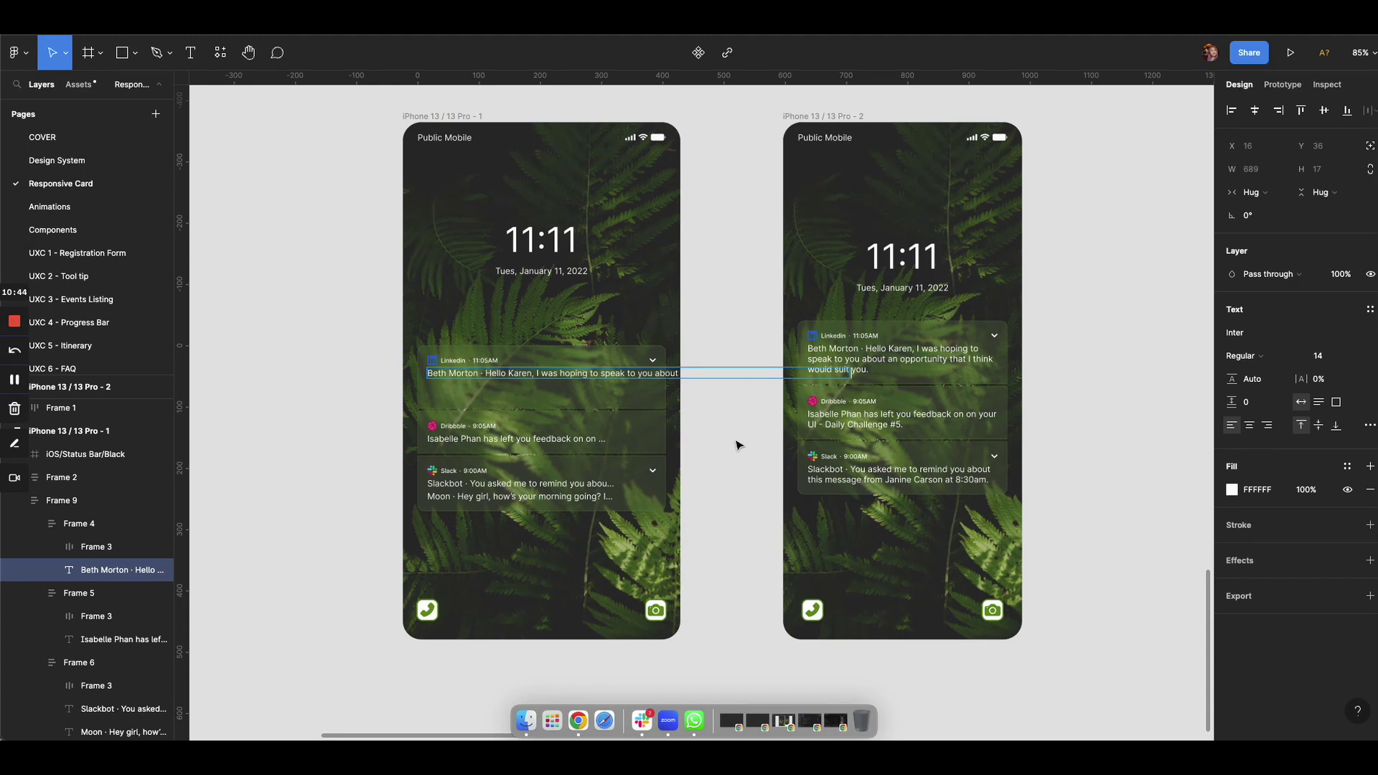
{"action": "key", "text": "Escape"}
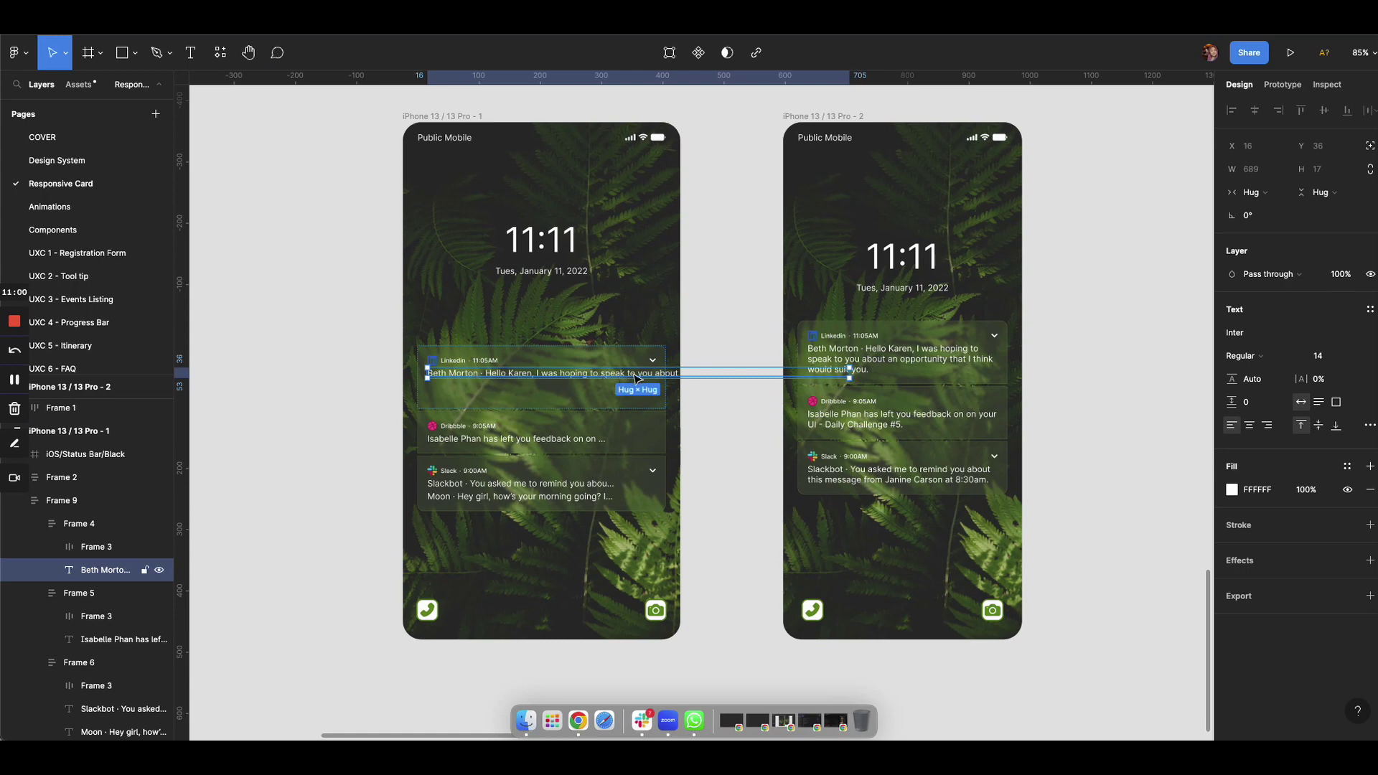
Set the width of the LinkedIn message text in the iPhone 13 / 13 Pro - 1 frame to Fill container.
{"action": "left_click", "coordinate": [1258, 194]}
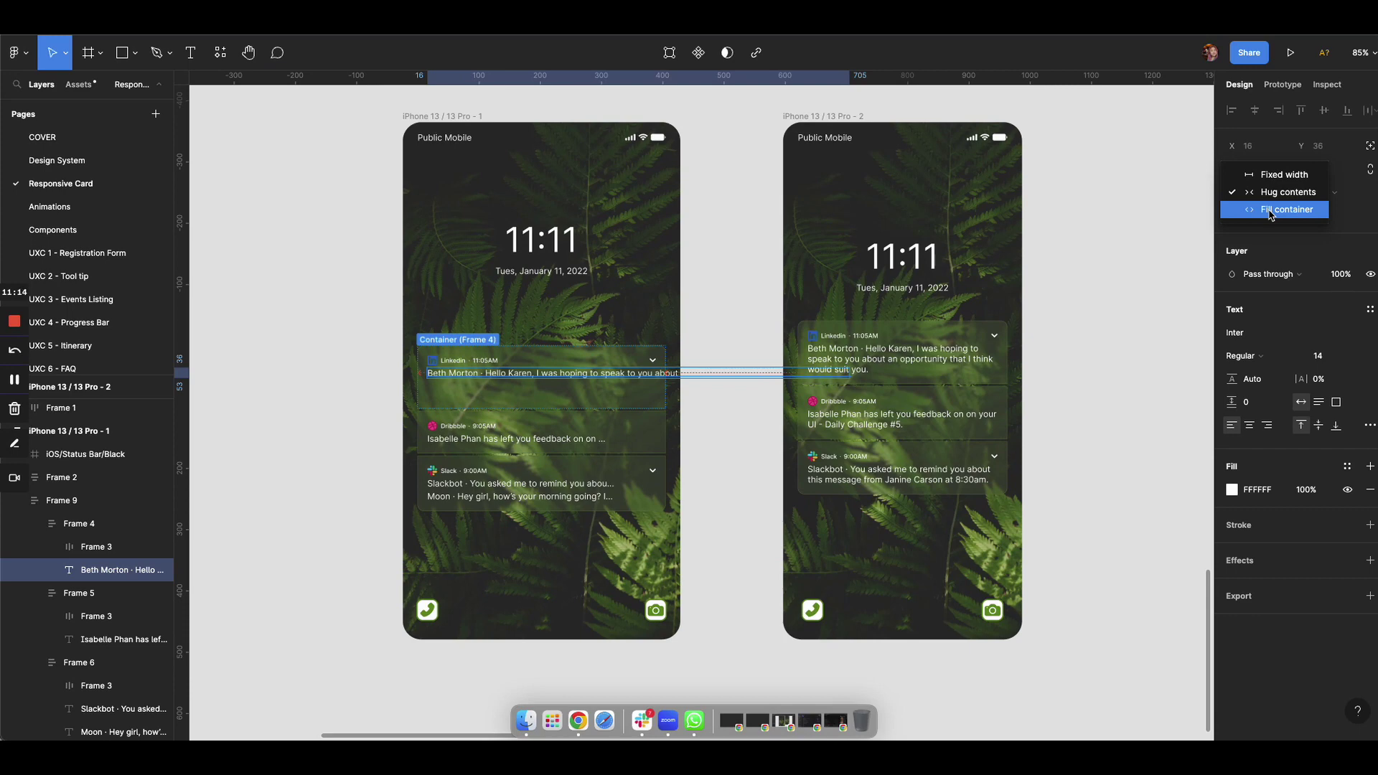
{"action": "left_click", "coordinate": [1270, 210]}
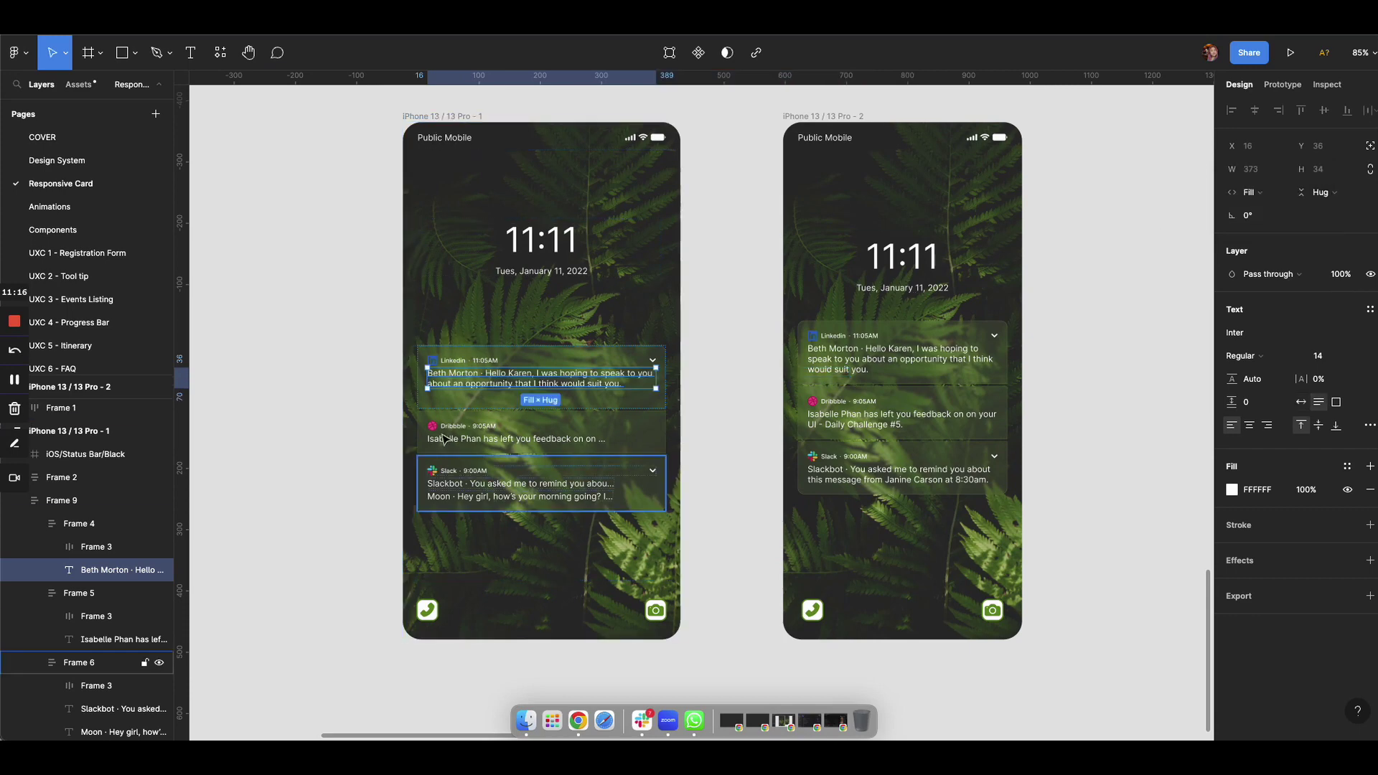
{"action": "left_click", "coordinate": [300, 386]}
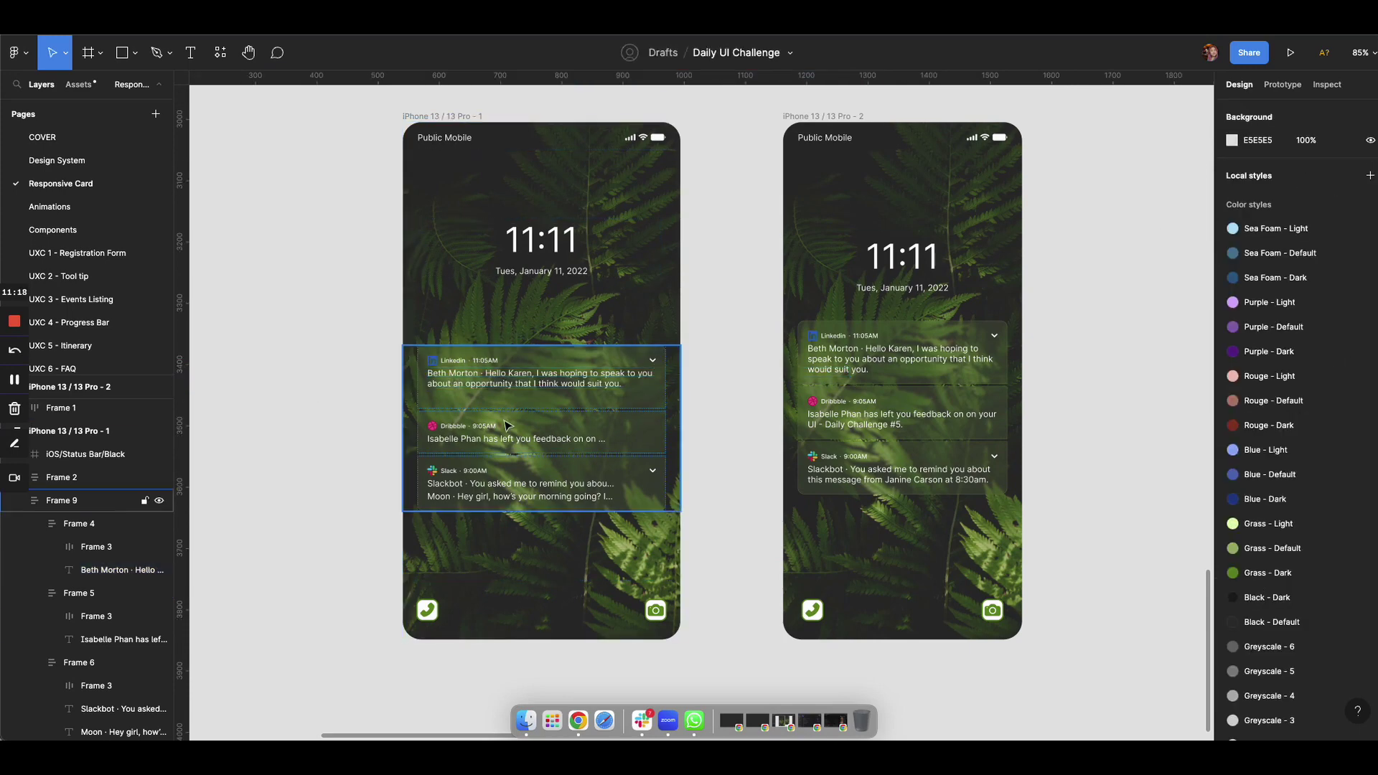
Replace the first frame's Dribbble message with the full text copied from the second frame, and set its width to Fill container.
{"action": "left_click", "coordinate": [845, 424]}
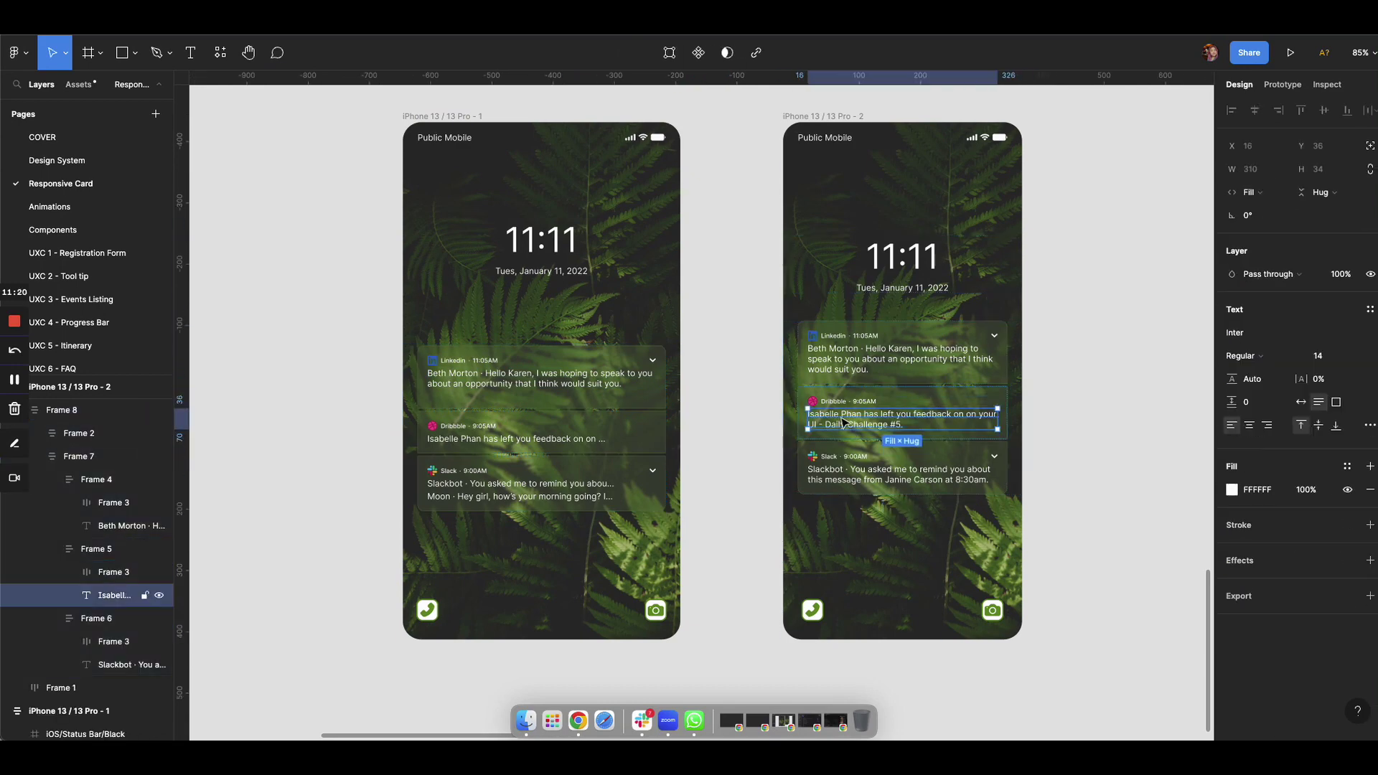
{"action": "double_click", "coordinate": [841, 420]}
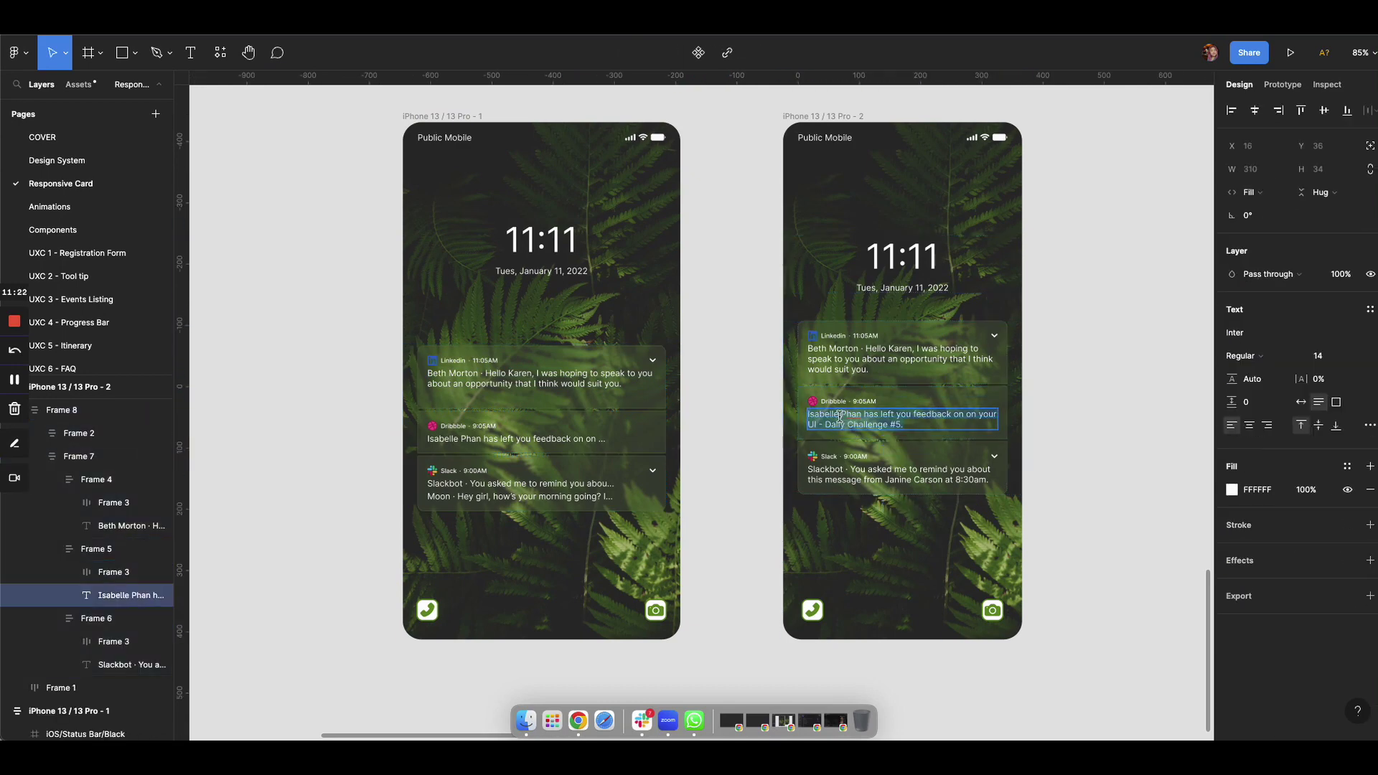
{"action": "double_click", "coordinate": [562, 439]}
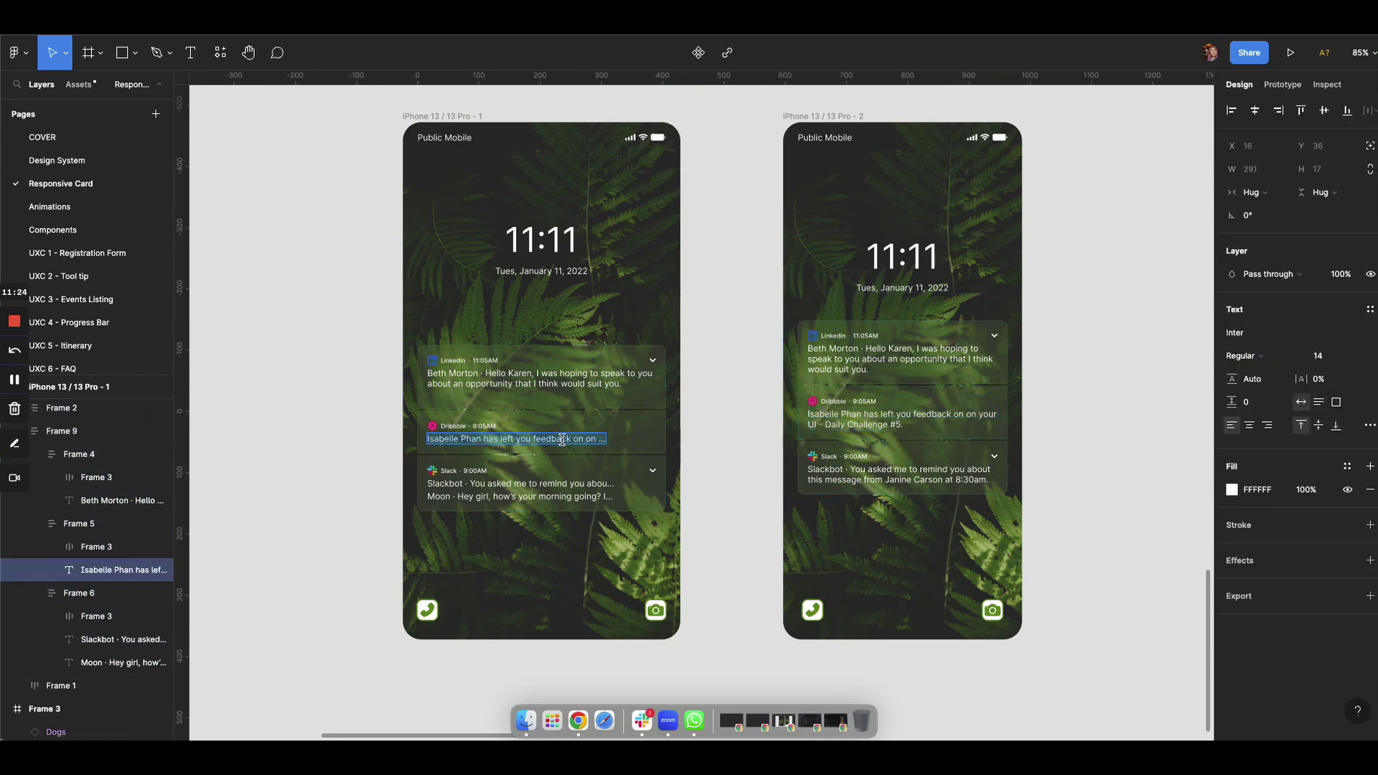
{"action": "key", "text": "ctrl+v"}
{"action": "key", "text": "Escape"}
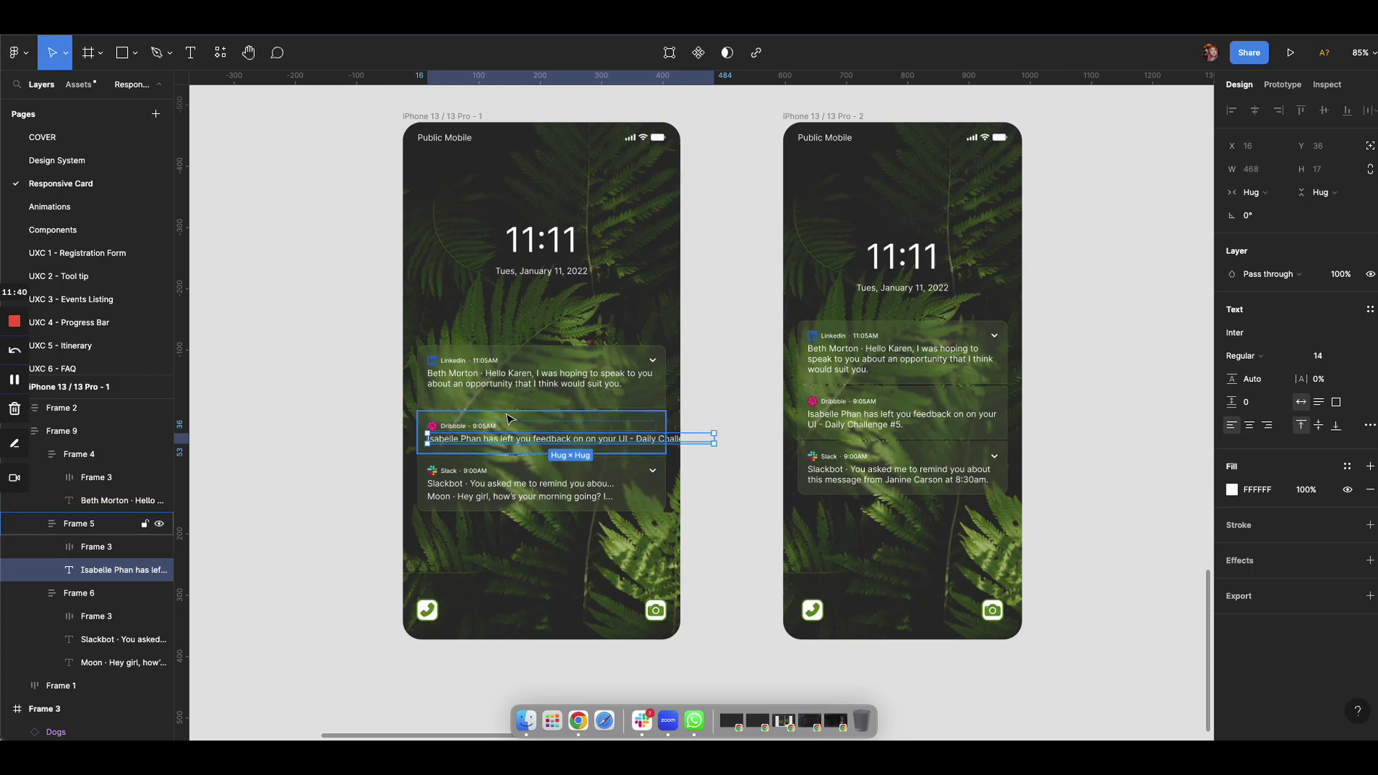
{"action": "left_click", "coordinate": [1258, 192]}
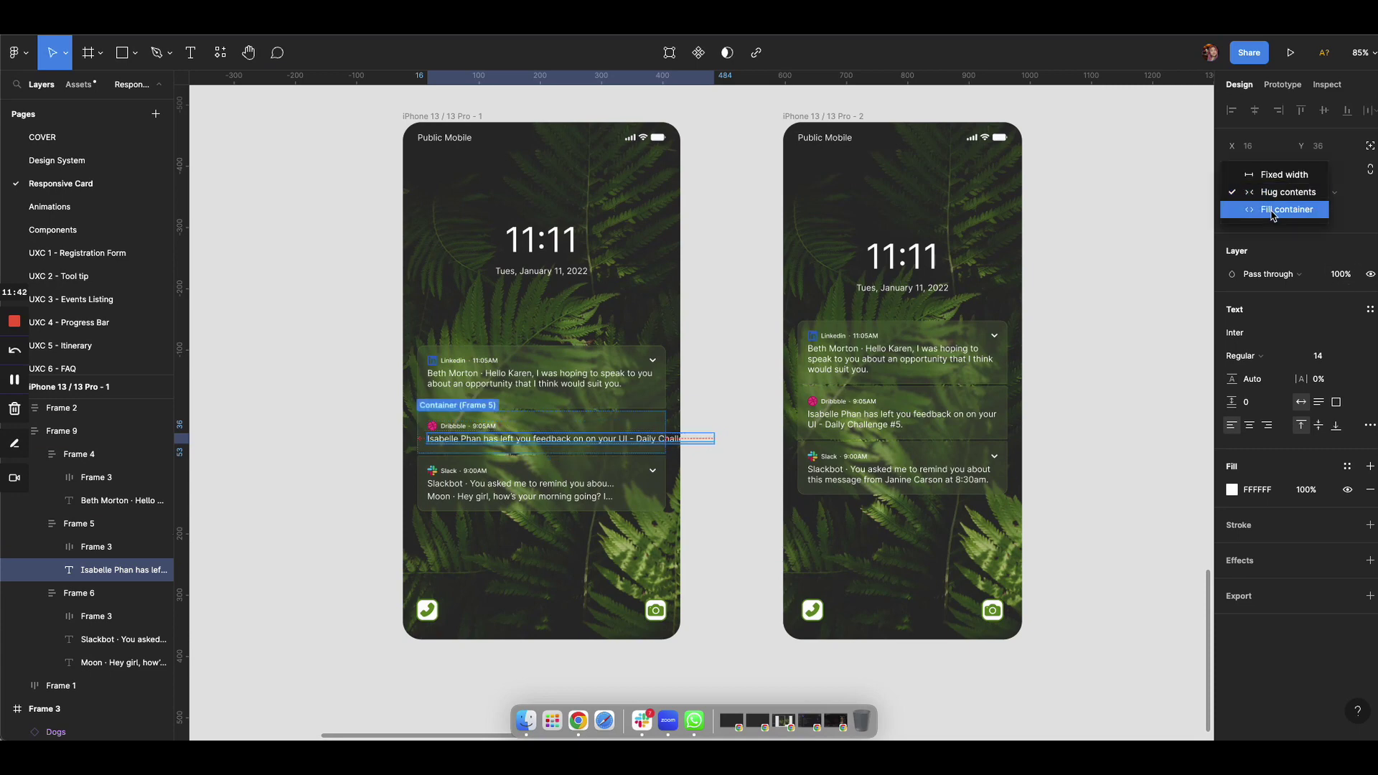
{"action": "left_click", "coordinate": [1272, 210]}
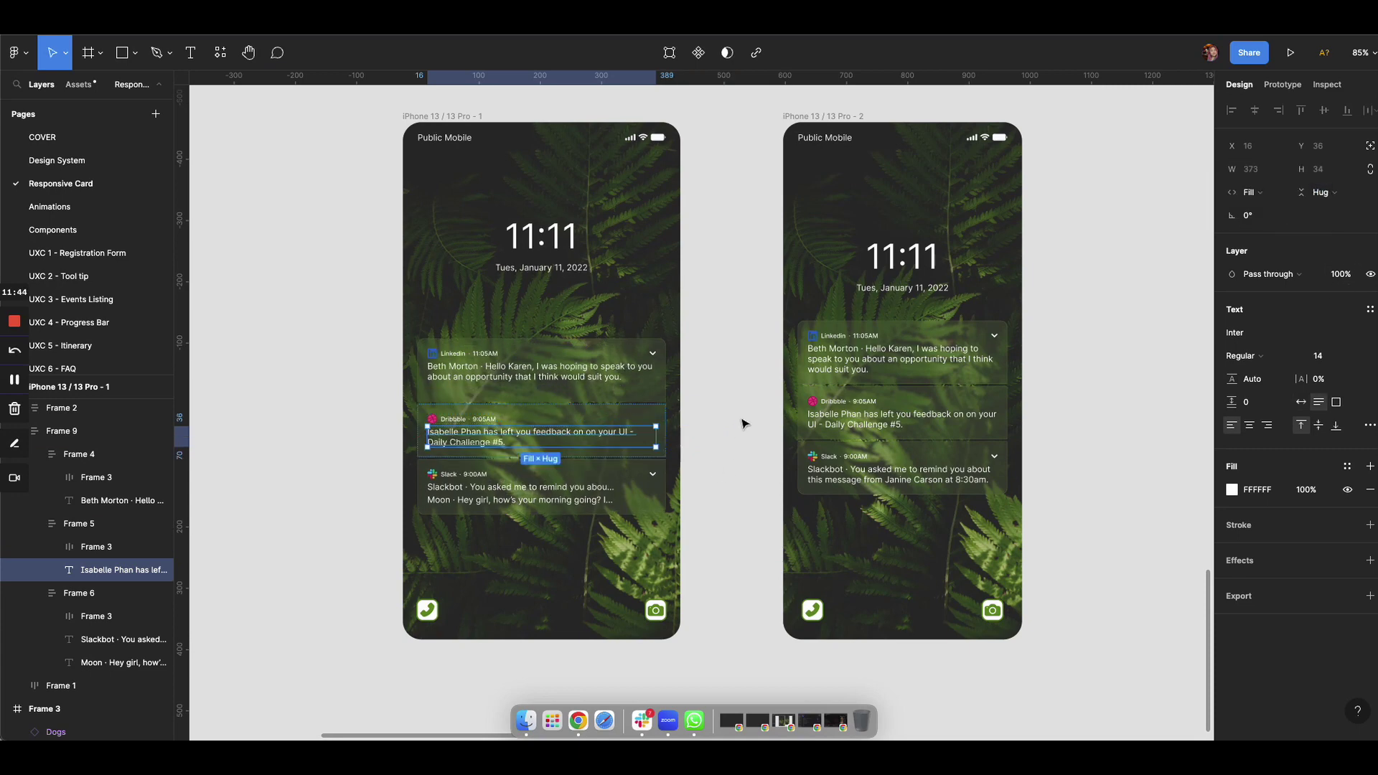
Copy the Slack message from the second frame and delete the second message line in the first frame's Slack notification.
{"action": "left_click", "coordinate": [852, 478]}
{"action": "double_click", "coordinate": [850, 474]}
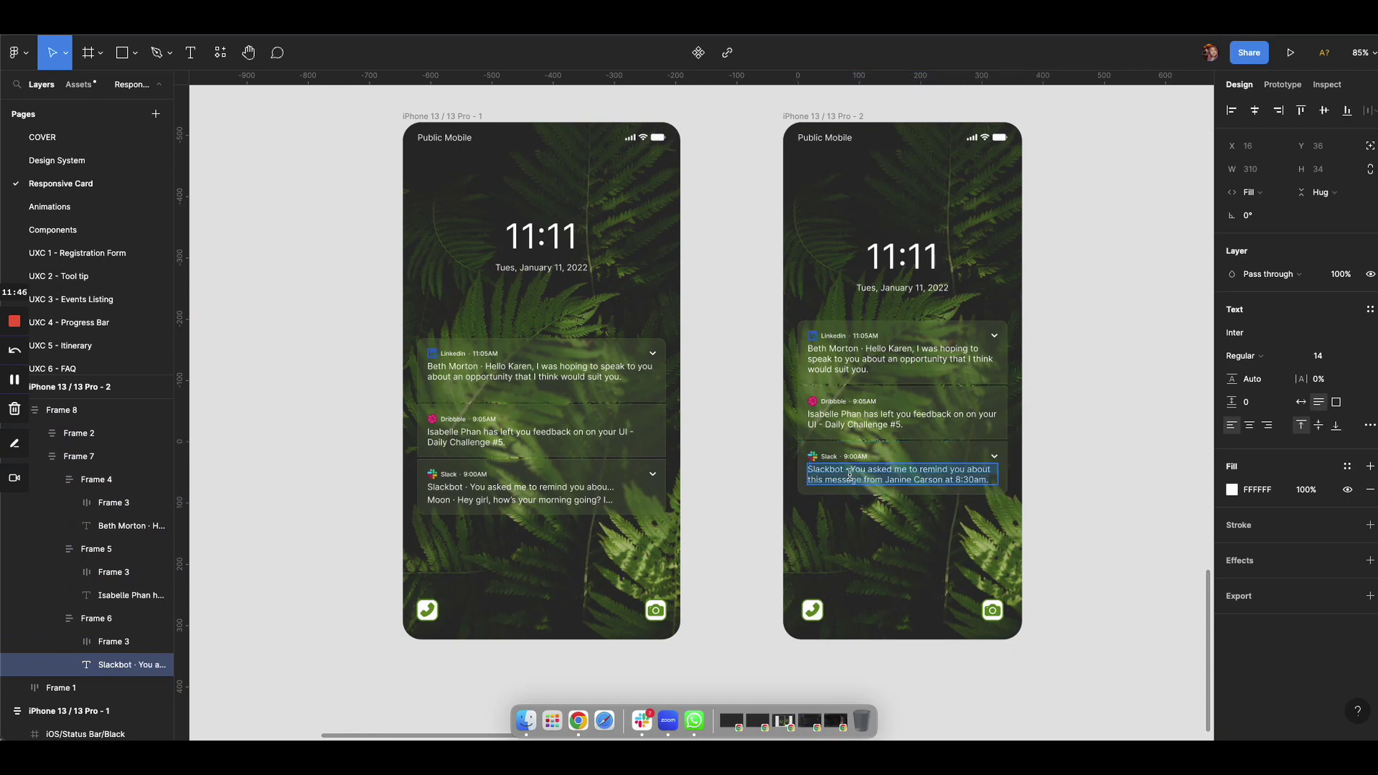
{"action": "key", "text": "Escape"}
{"action": "left_click", "coordinate": [510, 500], "text": "super"}
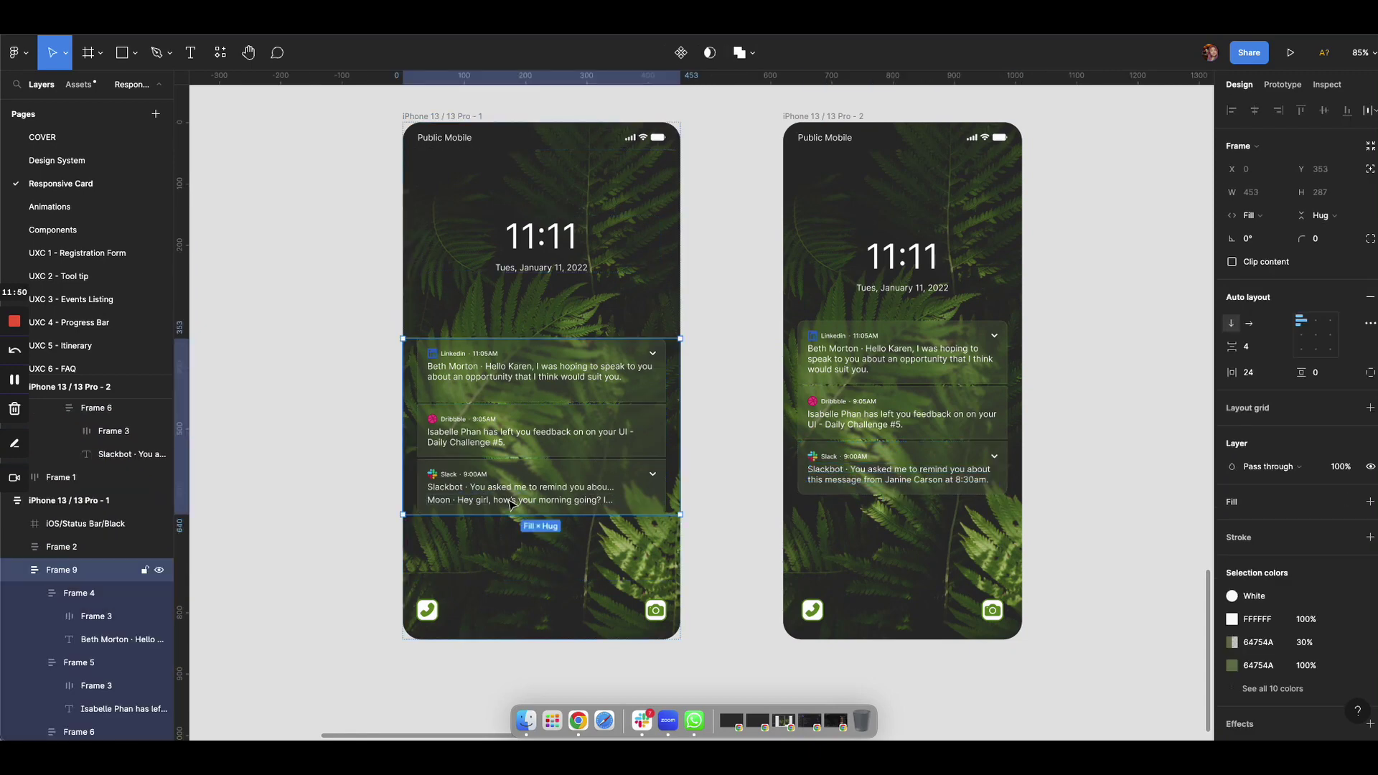
{"action": "key", "text": "Delete"}
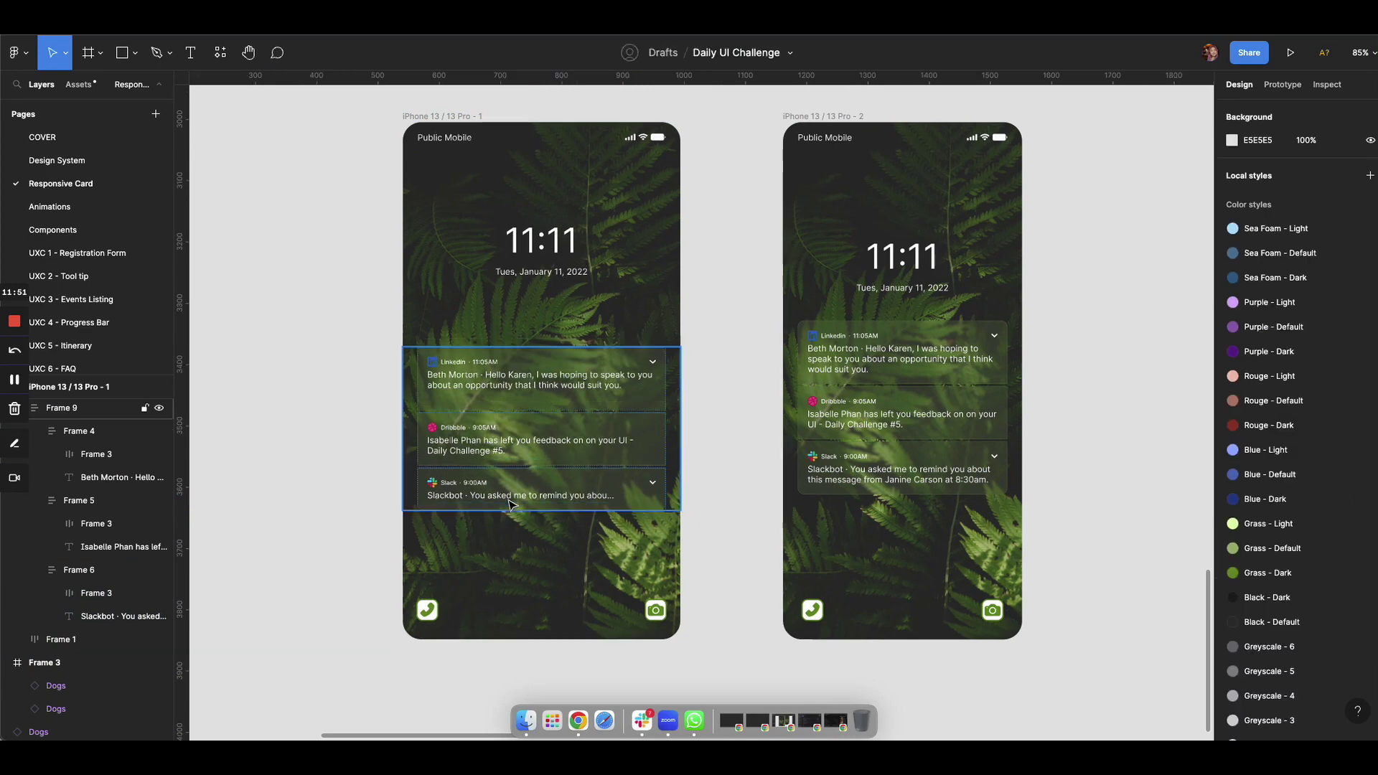
Replace the remaining Slack message text in the iPhone 13 / 13 Pro - 1 frame with the copied full message.
{"action": "left_click", "coordinate": [560, 497]}
{"action": "double_click", "coordinate": [556, 494]}
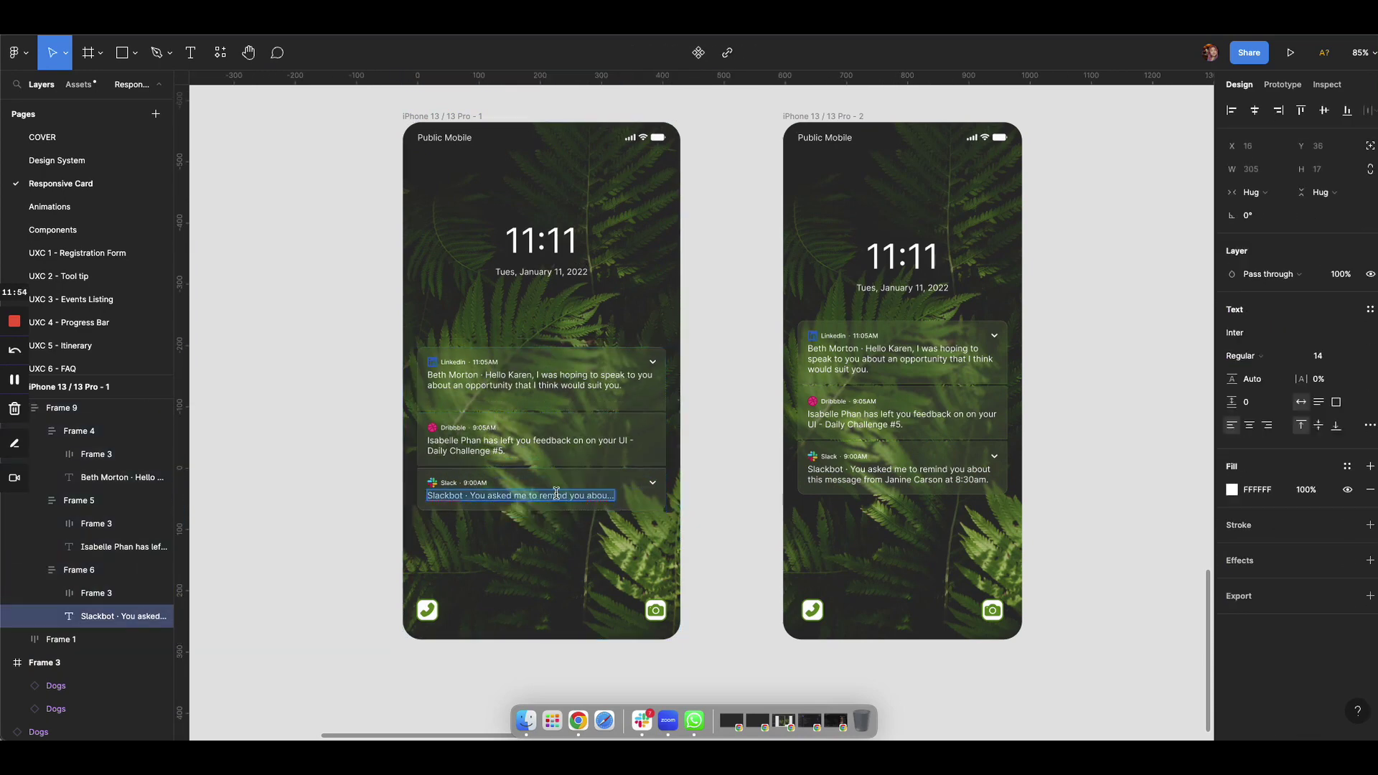
{"action": "left_click", "coordinate": [557, 494]}
{"action": "key", "text": "Escape"}
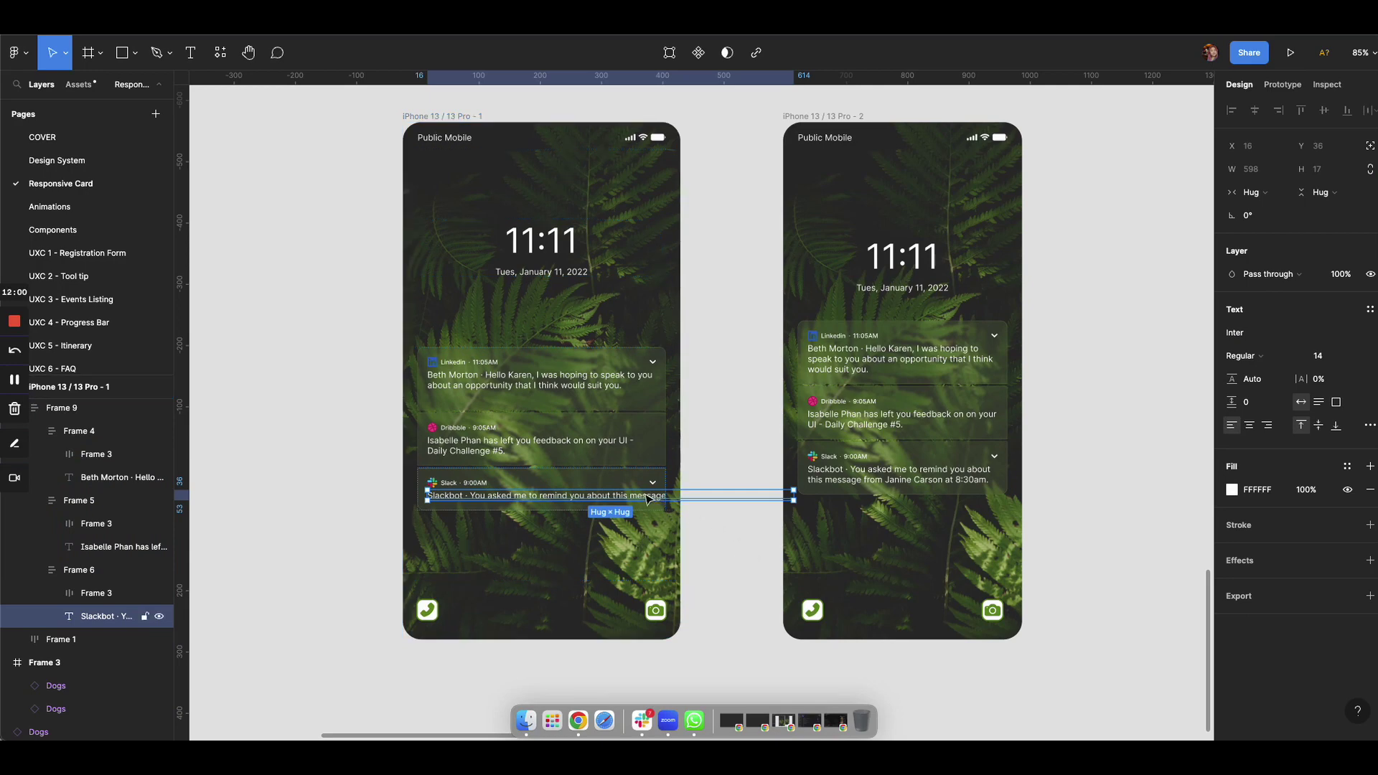
Set the width of the Slack message text in the iPhone 13 / 13 Pro - 1 frame to Fill container.
{"action": "left_click", "coordinate": [665, 470]}
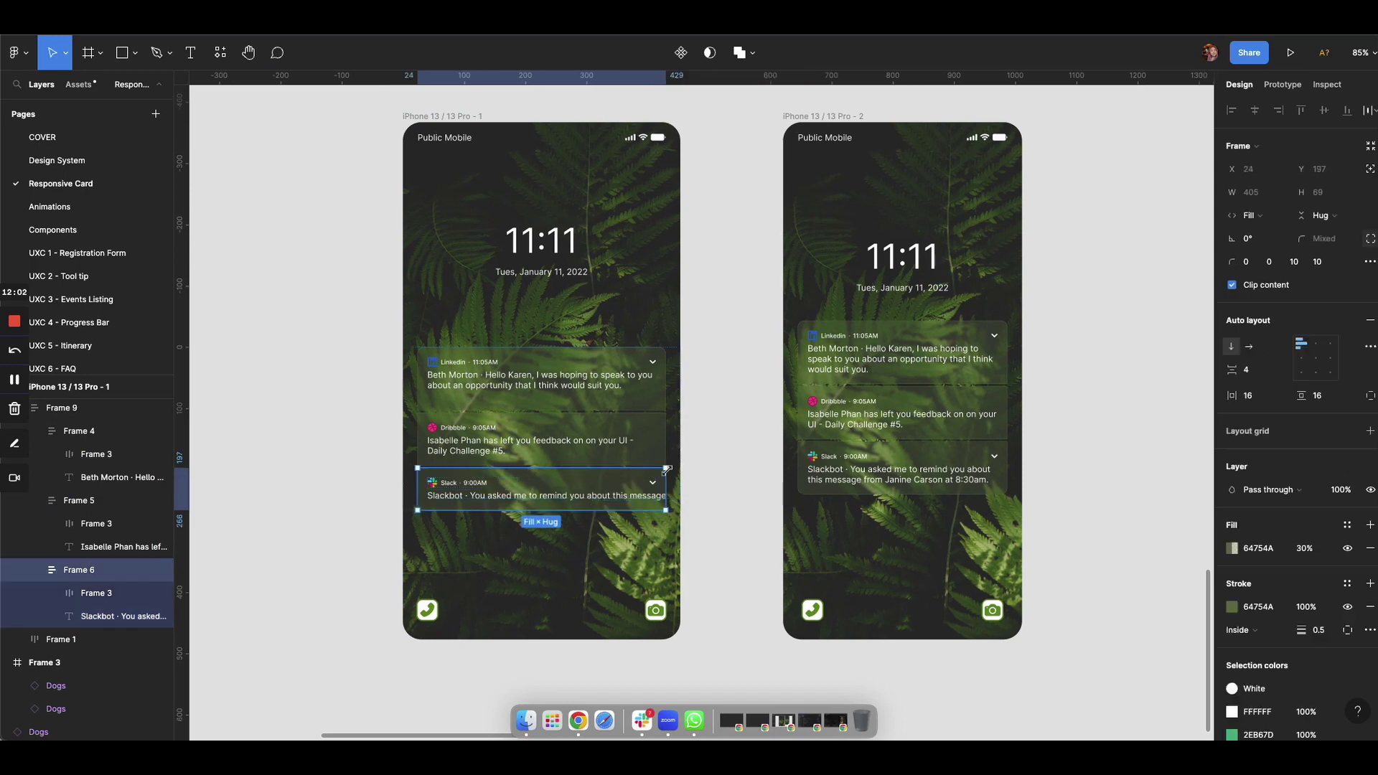
{"action": "double_click", "coordinate": [634, 498]}
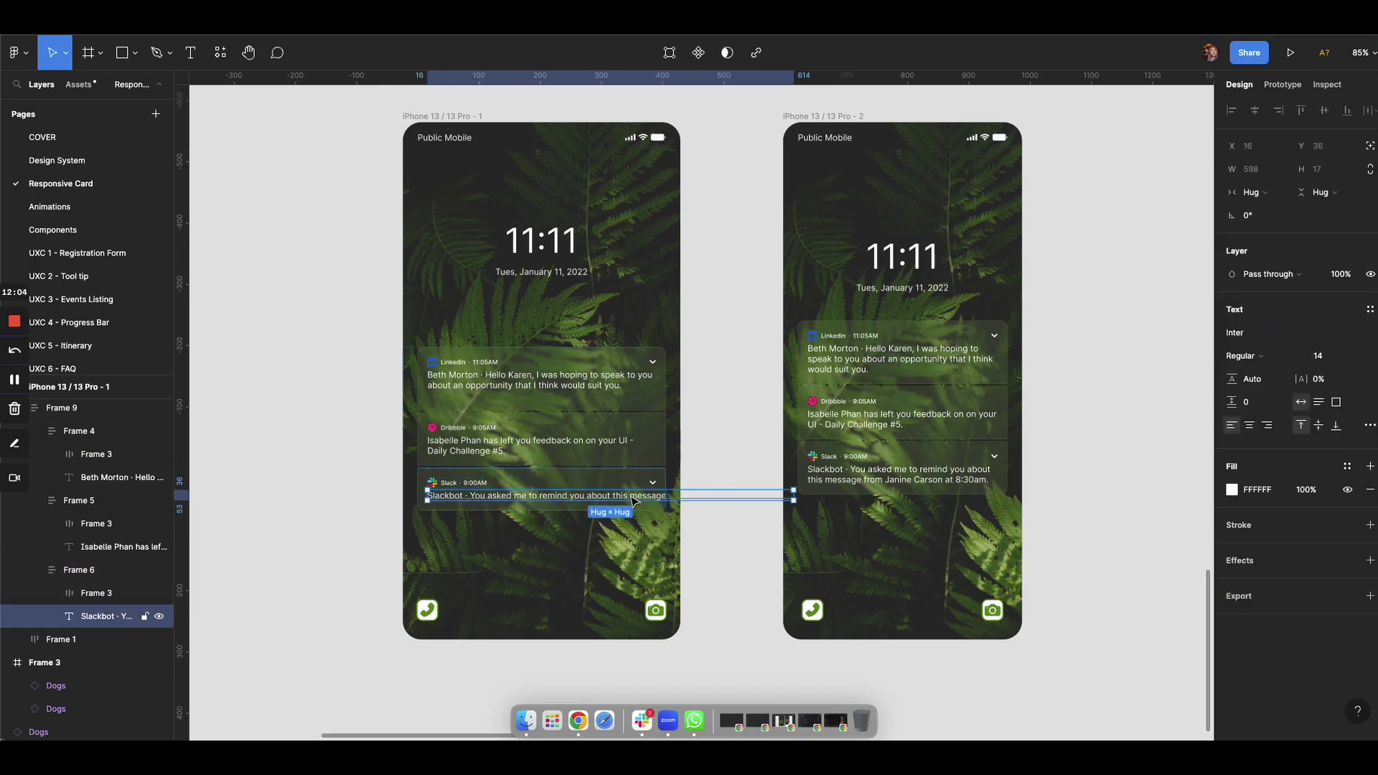
{"action": "left_click", "coordinate": [1253, 192]}
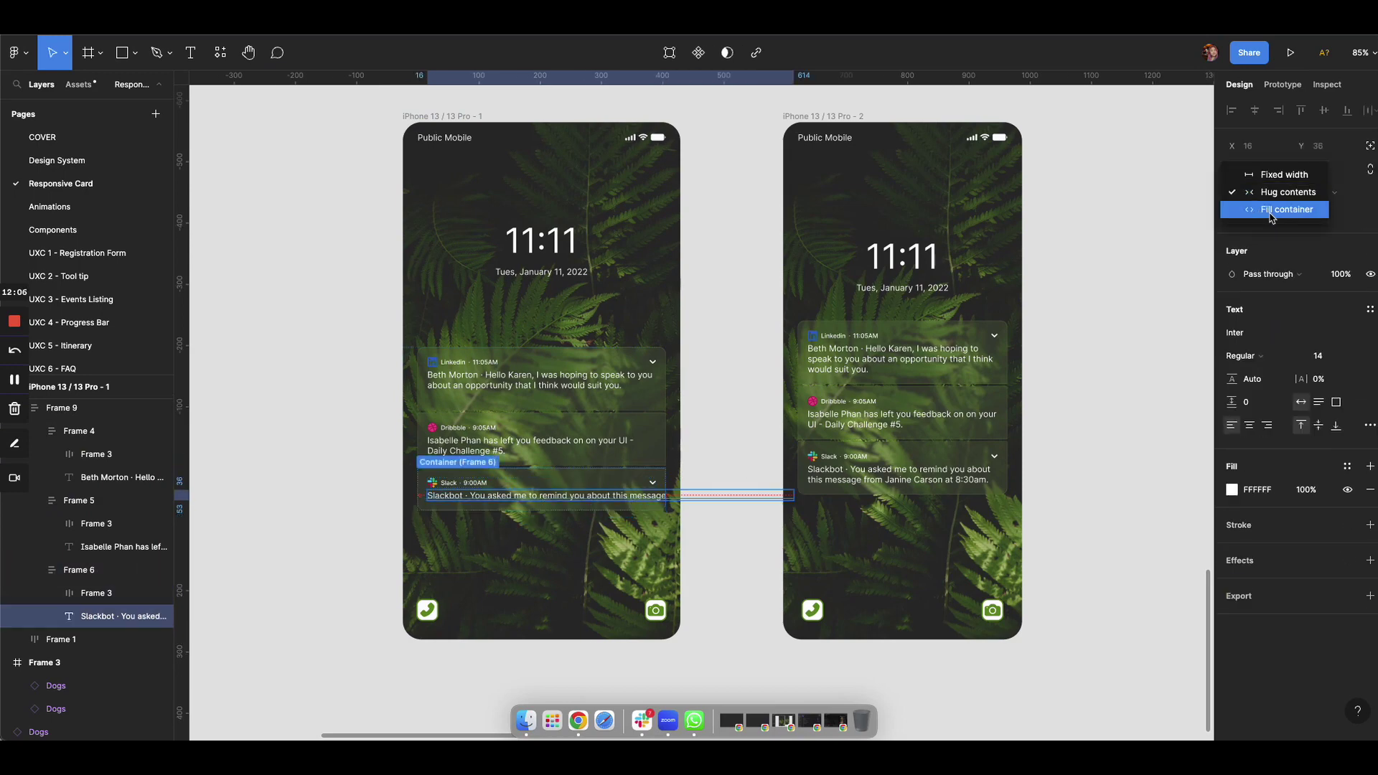
{"action": "left_click", "coordinate": [1270, 213]}
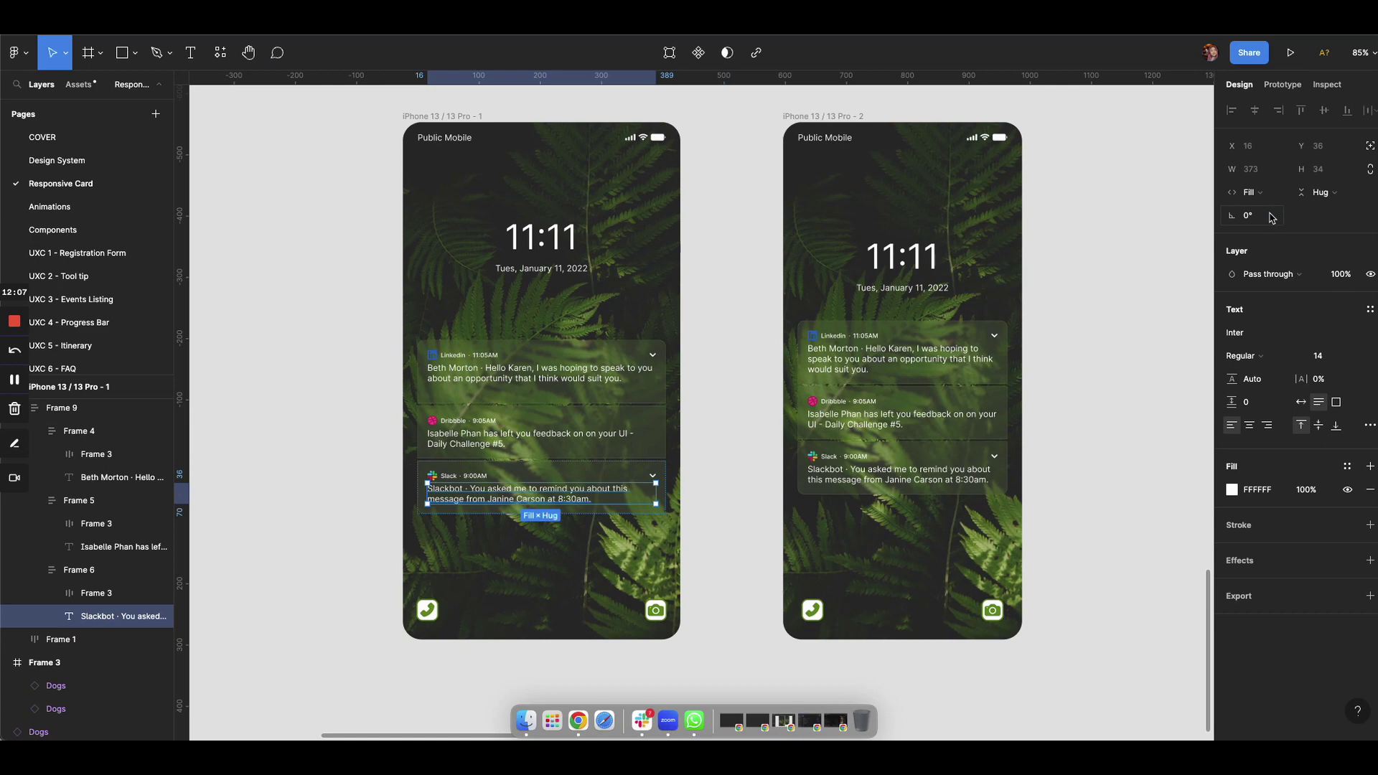
{"action": "left_click", "coordinate": [709, 502]}
Narrow the iPhone 13 / 13 Pro - 1 frame to a width of about 407.
{"action": "scroll", "coordinate": [709, 501], "scroll_direction": "down", "scroll_amount": 1}
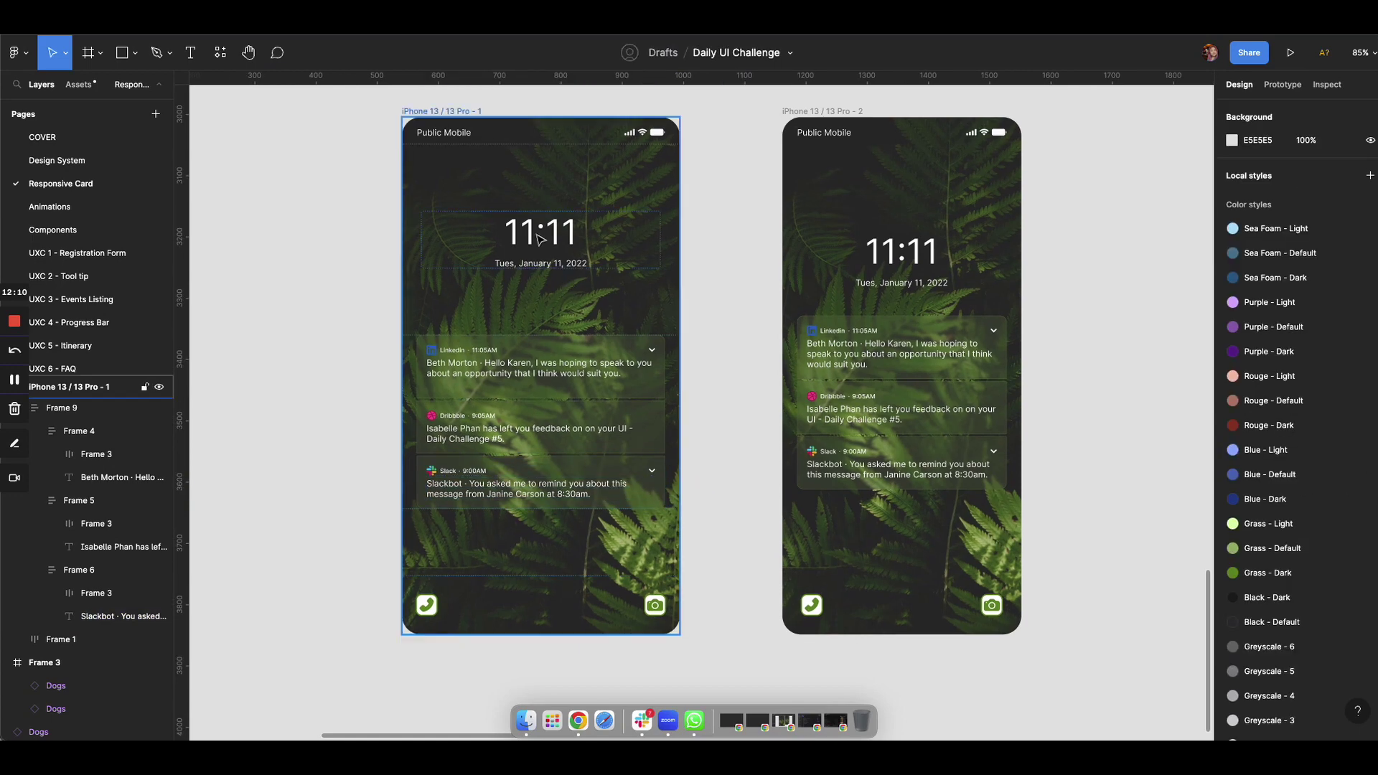
{"action": "left_click", "coordinate": [455, 118]}
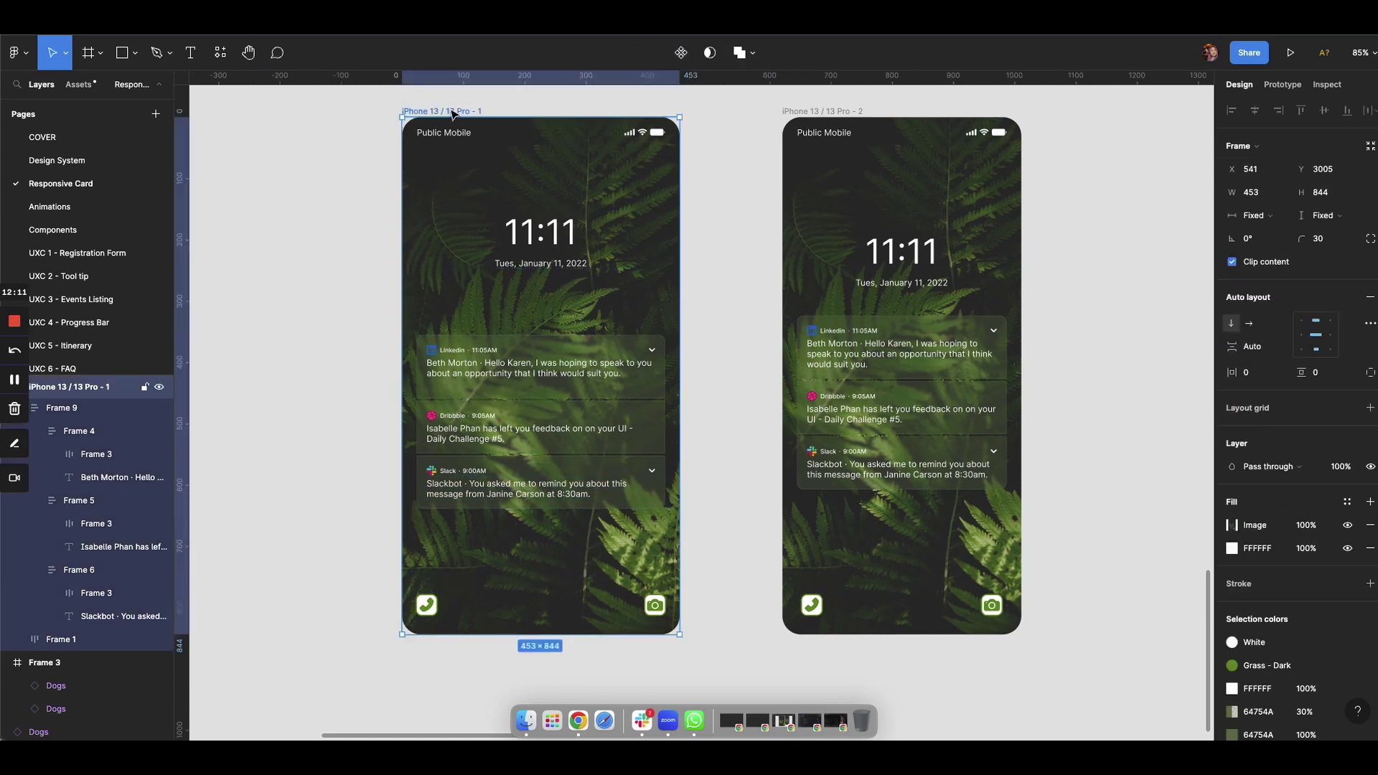
{"action": "left_click_drag", "start_coordinate": [682, 637], "coordinate": [651, 634]}
{"action": "left_click", "coordinate": [686, 641]}
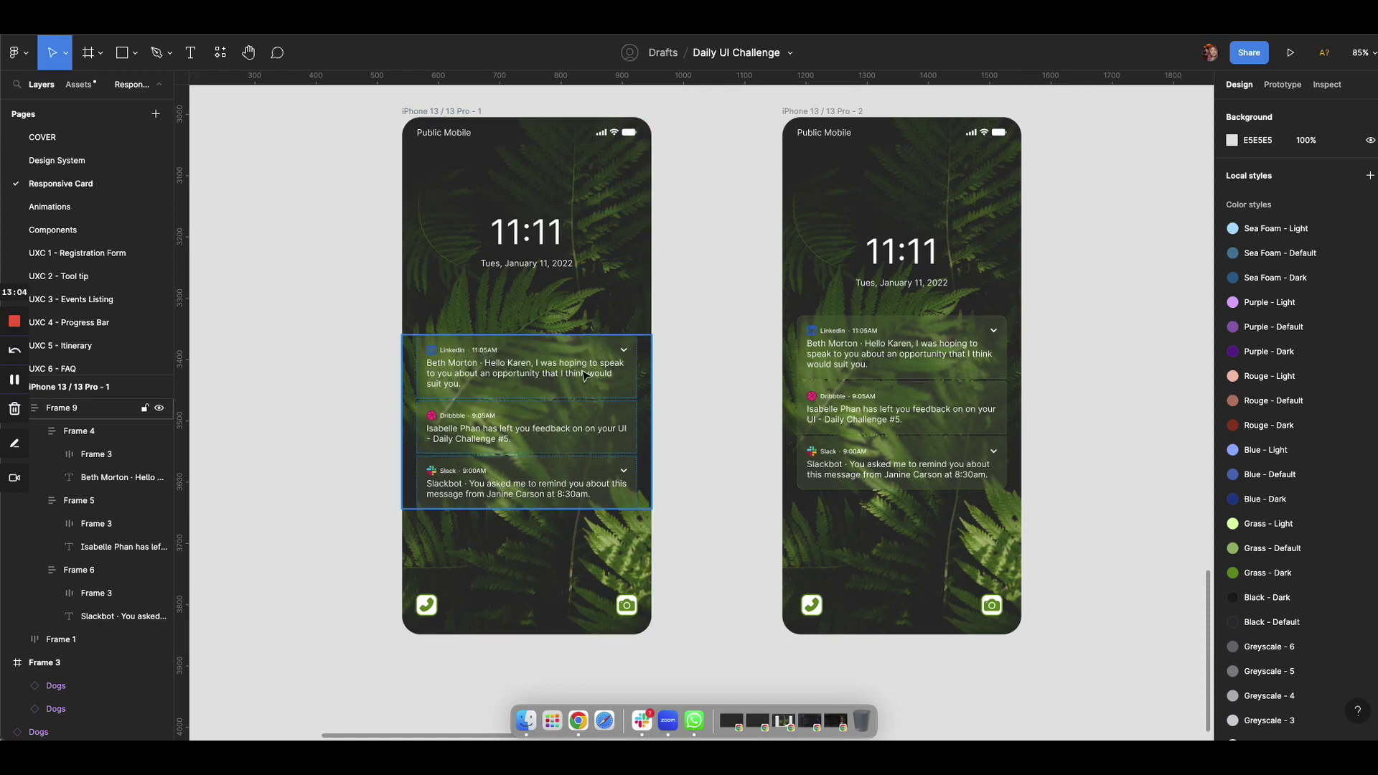
{"action": "scroll", "coordinate": [459, 352], "scroll_direction": "up", "scroll_amount": 5}
{"action": "double_click", "coordinate": [384, 339]}
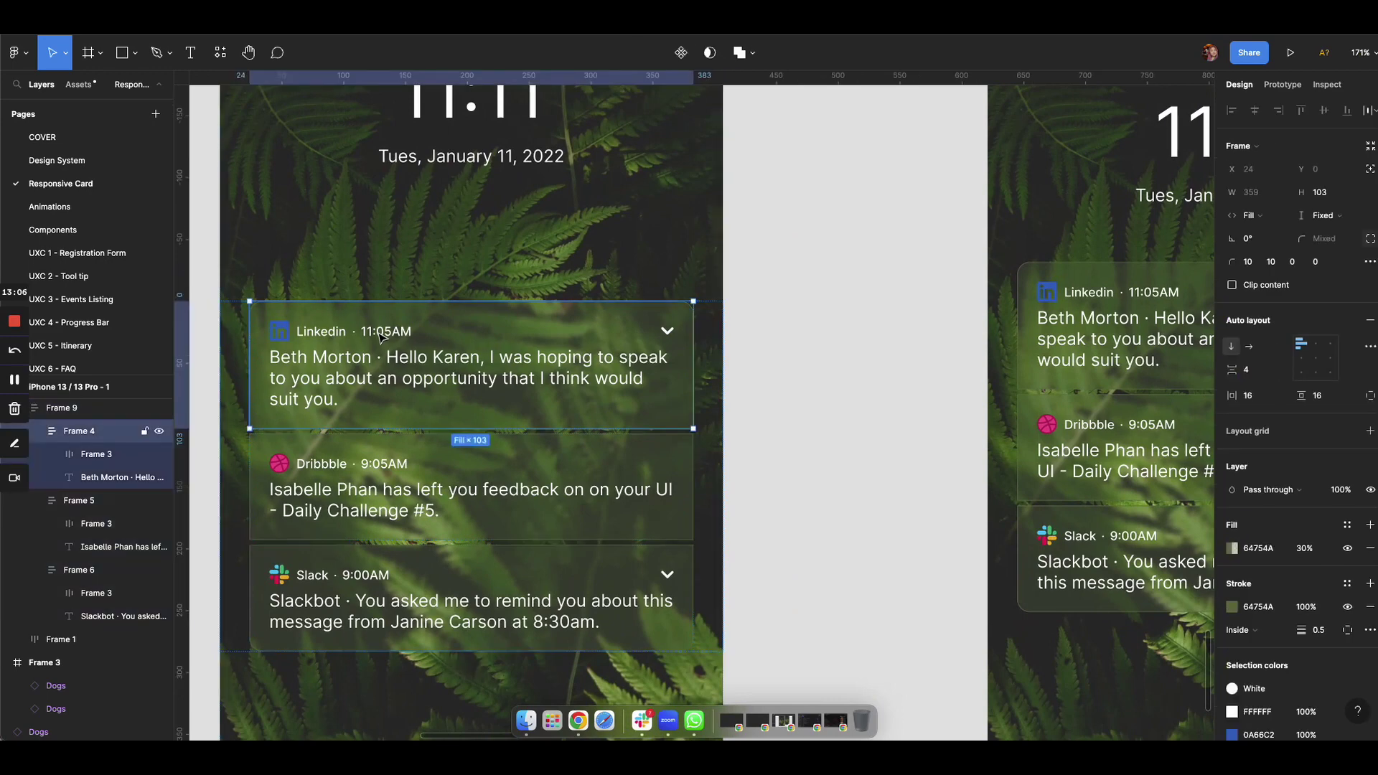
{"action": "double_click", "coordinate": [285, 338]}
{"action": "left_click", "coordinate": [816, 372]}
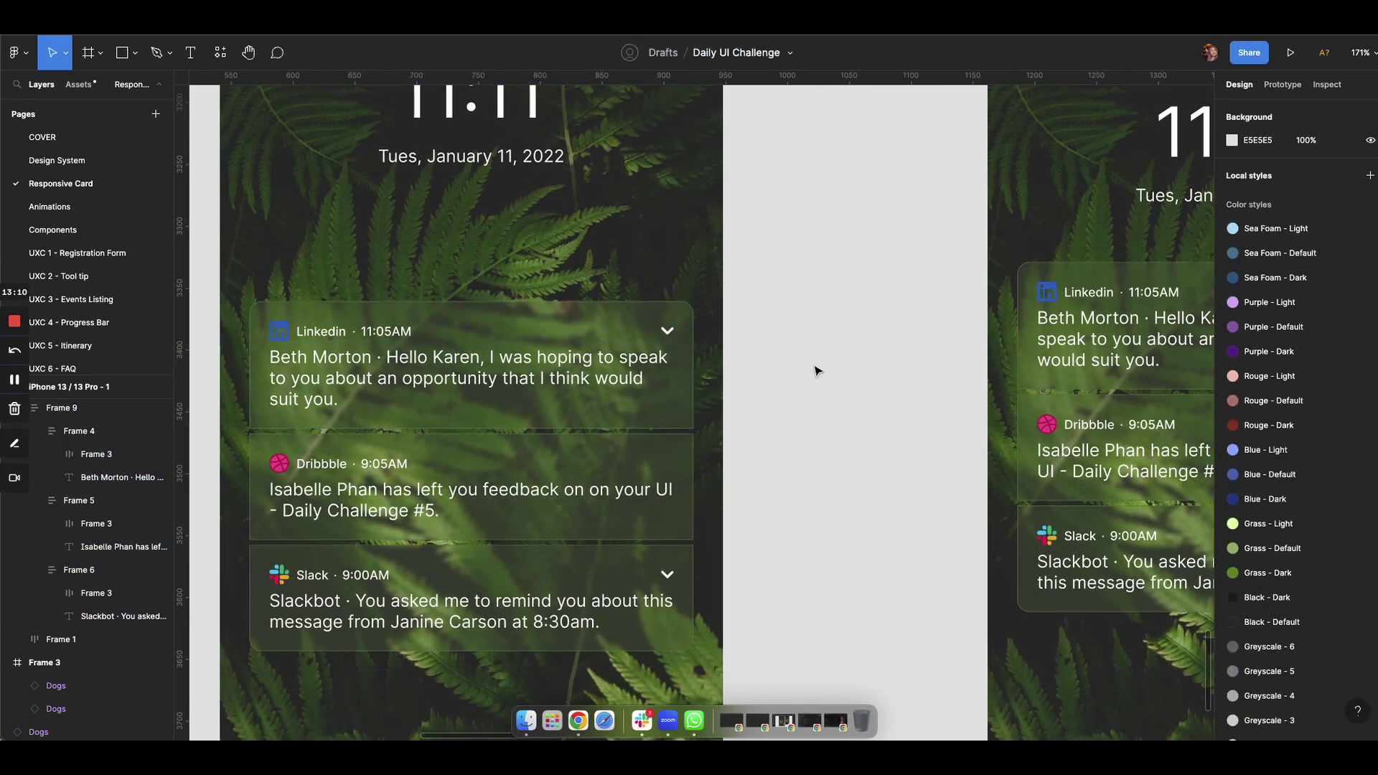
{"action": "left_click", "coordinate": [637, 352]}
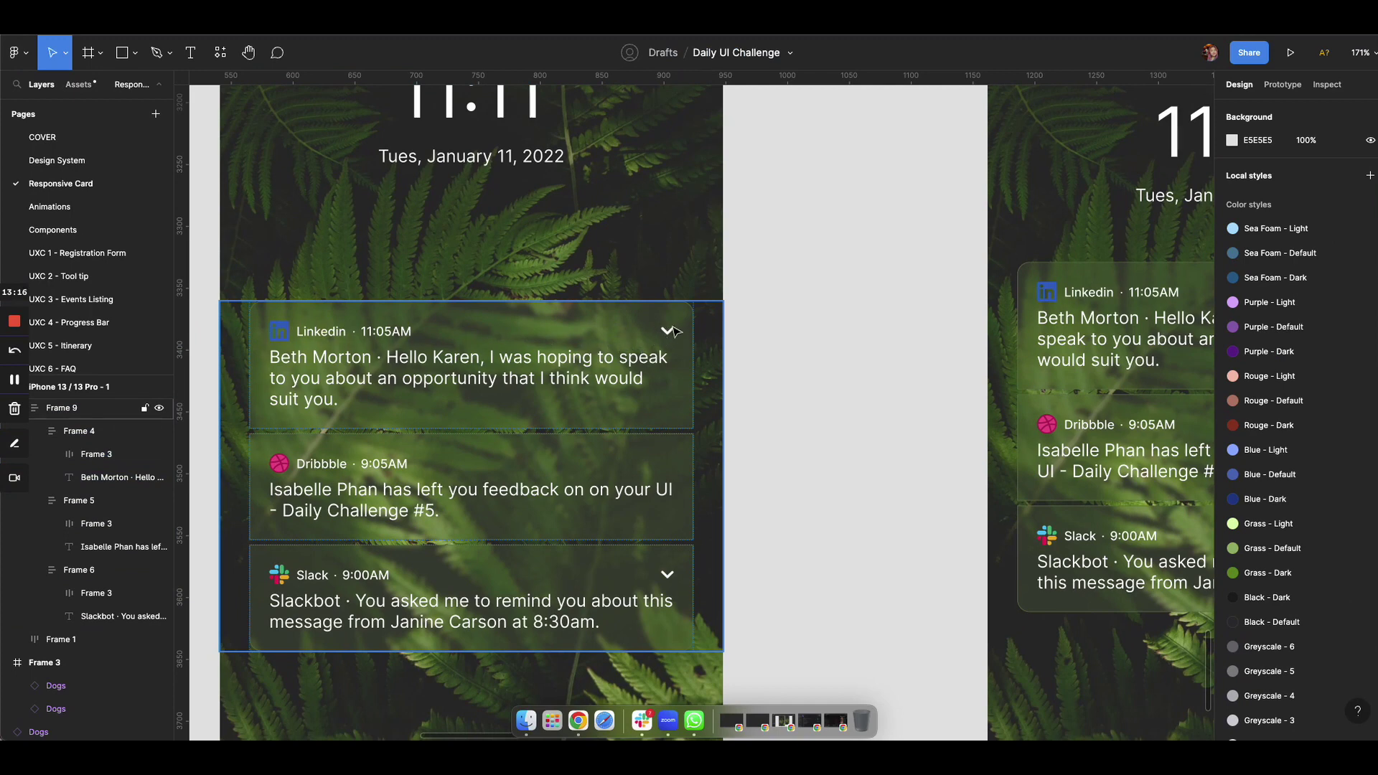
{"action": "left_click", "coordinate": [786, 329]}
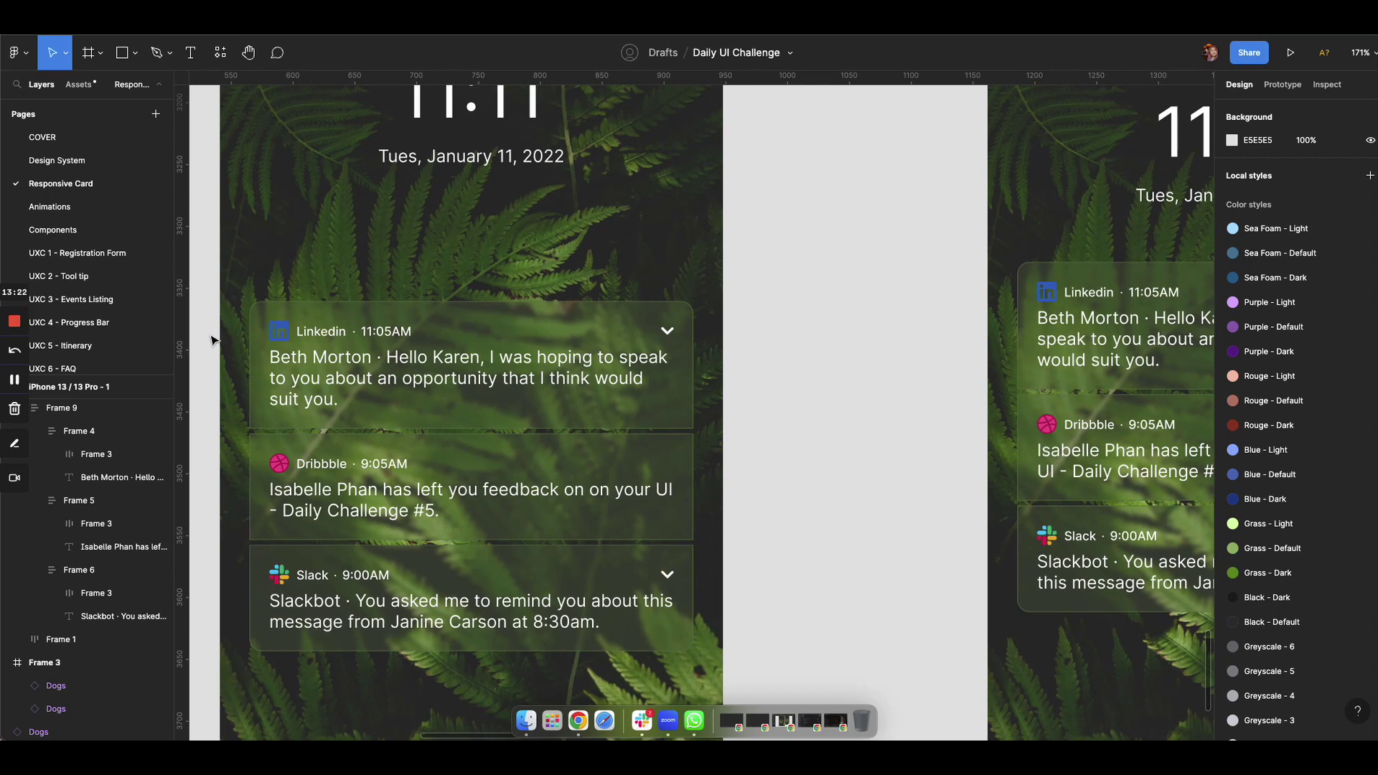
Try a horizontal padding of 0 on the Linkedin notification card in the iPhone 13 / 13 Pro - 1 frame and undo it.
{"action": "left_click", "coordinate": [361, 336], "text": "super"}
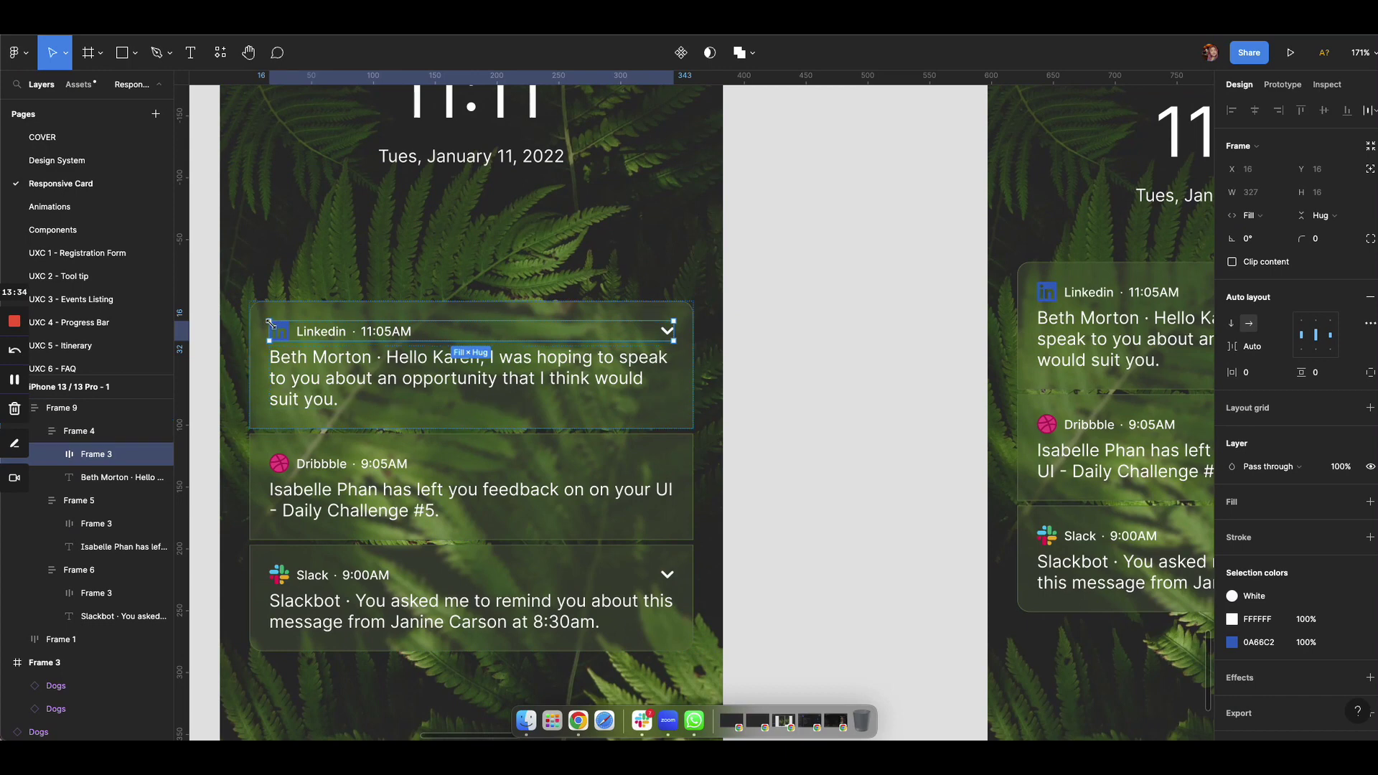
{"action": "left_click", "coordinate": [691, 317]}
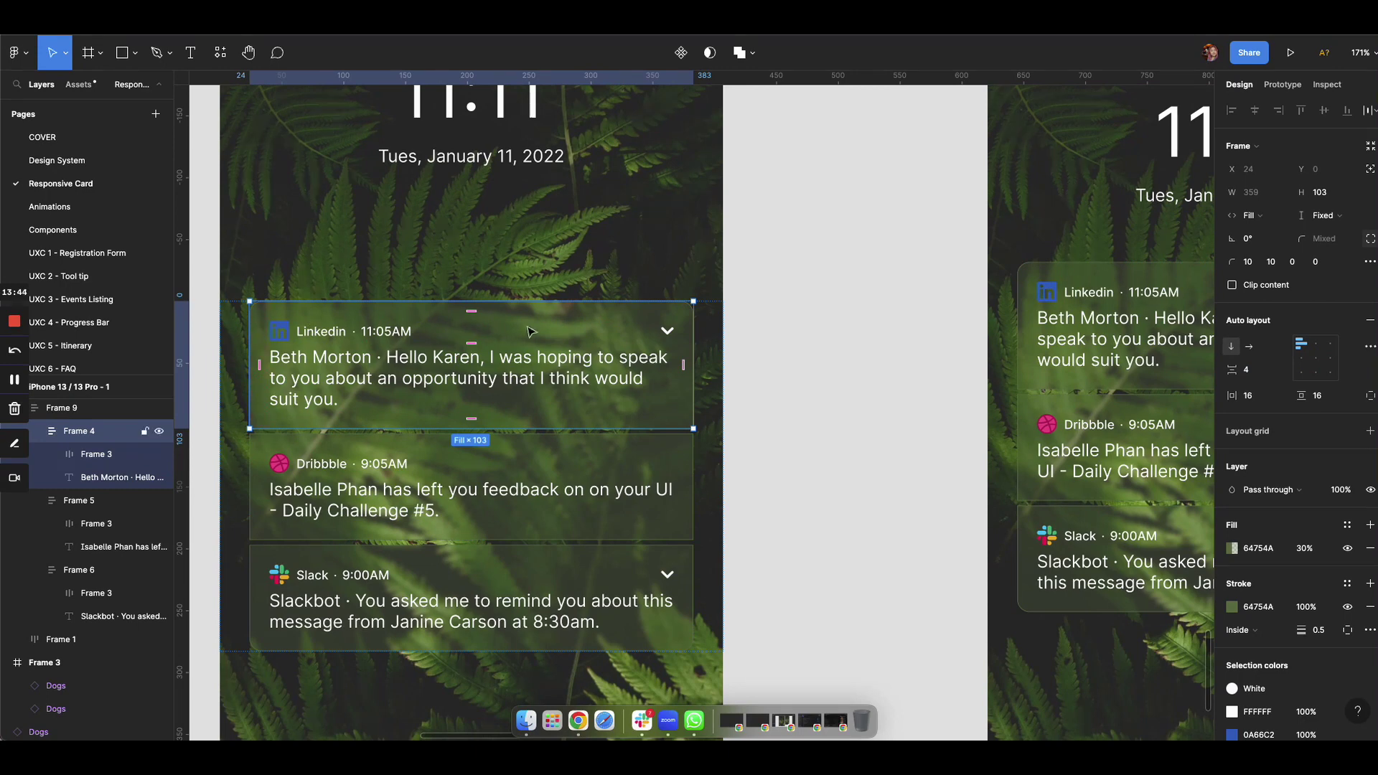
{"action": "left_click", "coordinate": [1251, 399]}
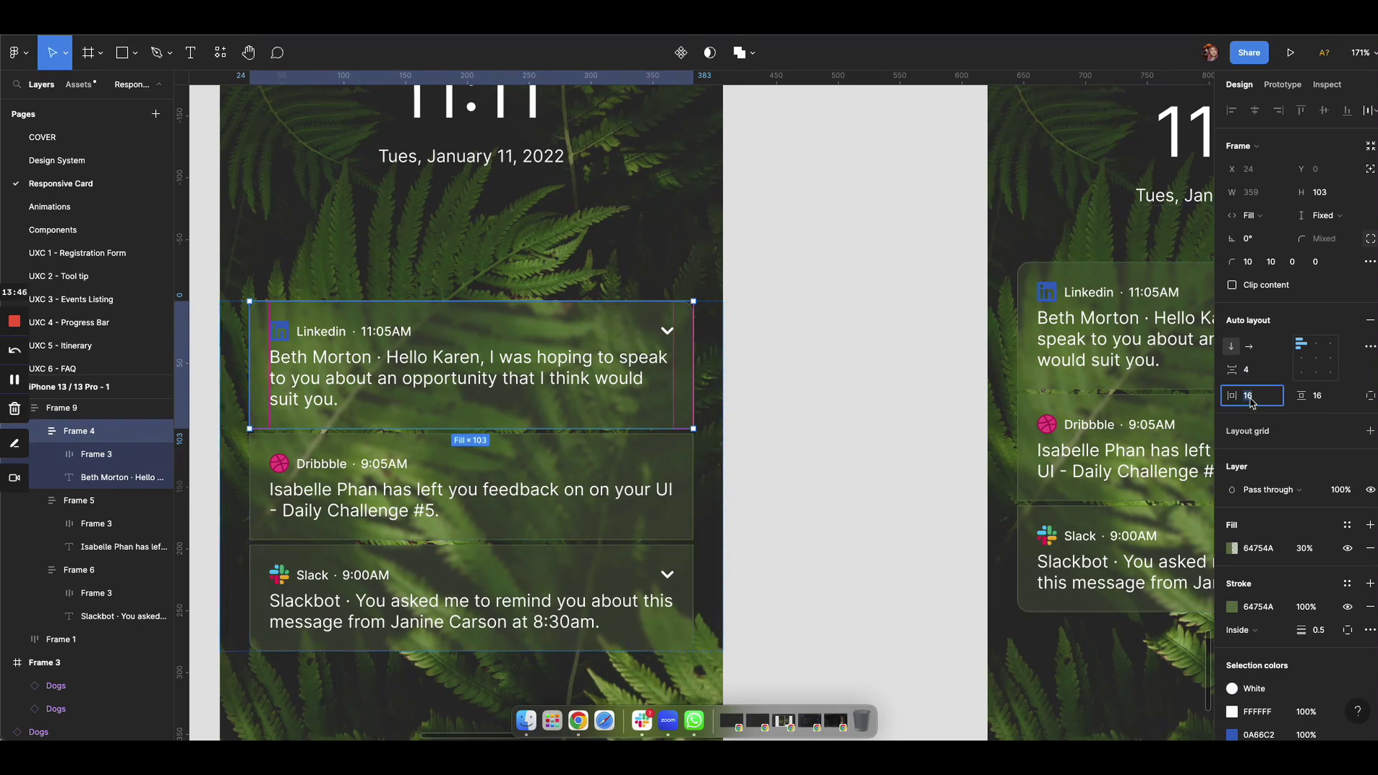
{"action": "type", "text": "0"}
{"action": "key", "text": "Return"}
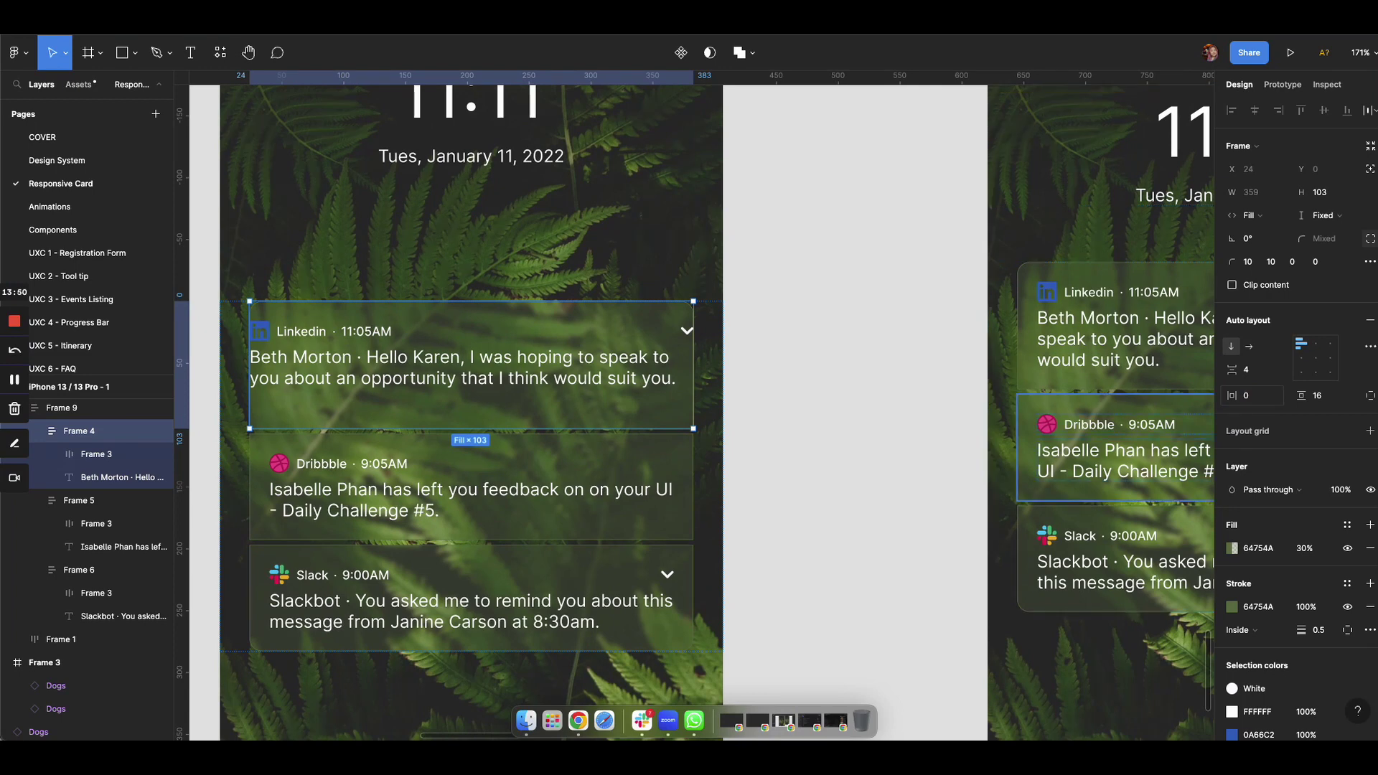
{"action": "key", "text": "super+z"}
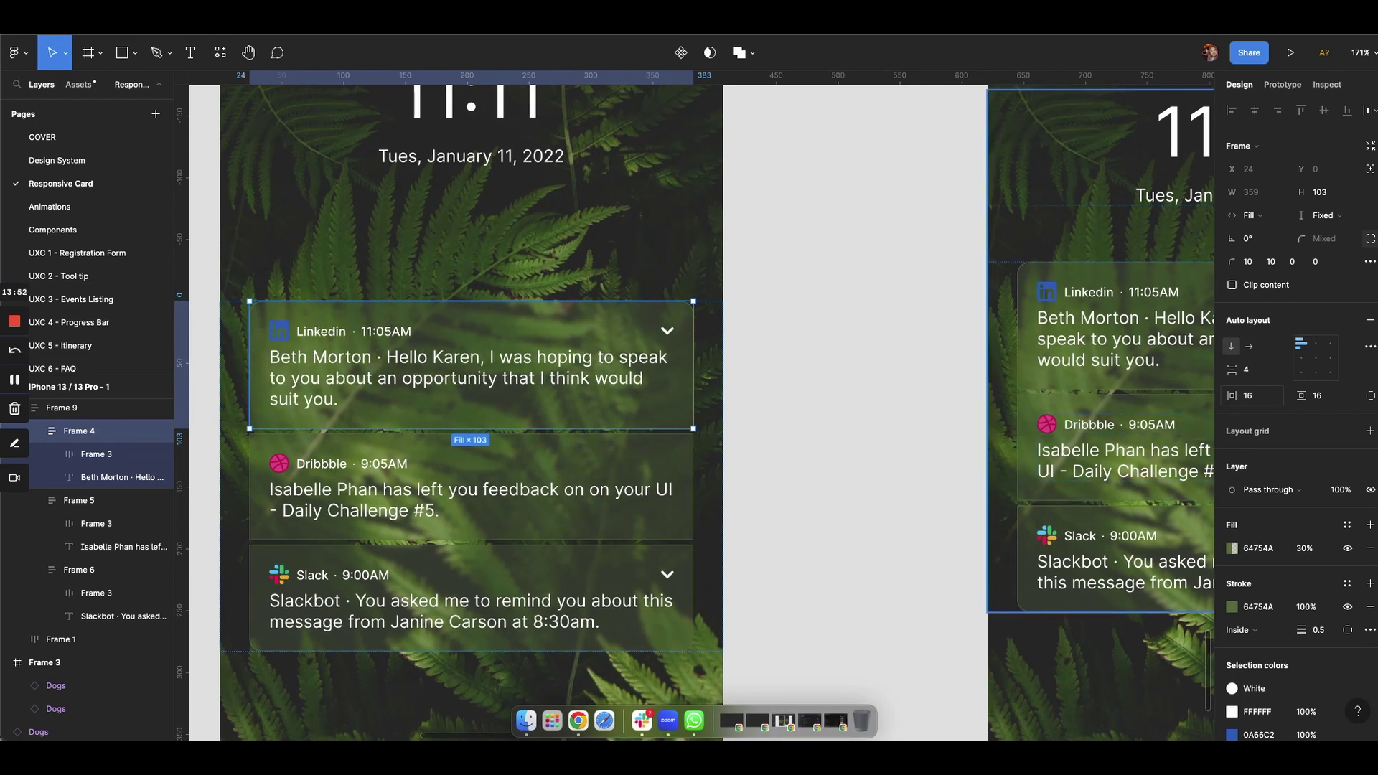
Try the Packed spacing mode on the Linkedin notification's header row and restore it to Space between.
{"action": "double_click", "coordinate": [398, 334]}
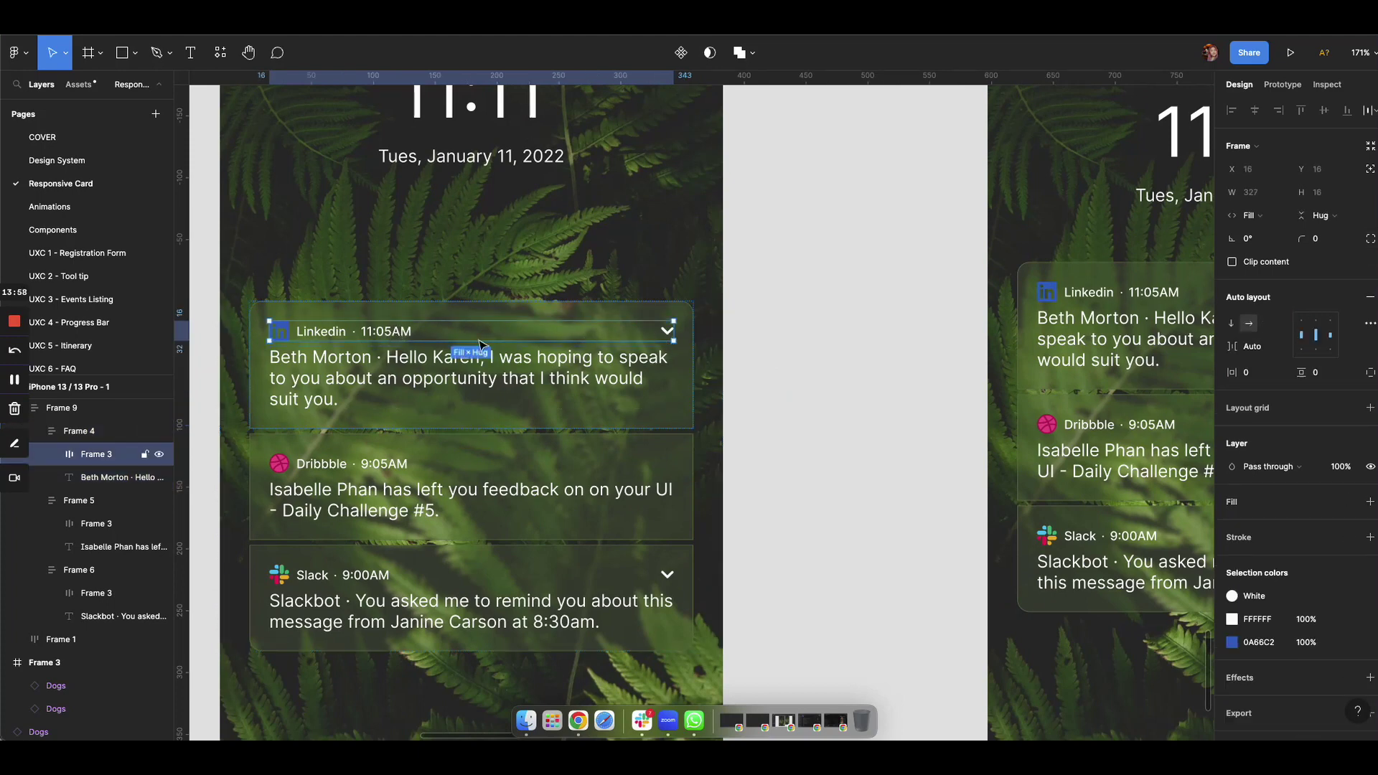
{"action": "left_click", "coordinate": [1370, 324]}
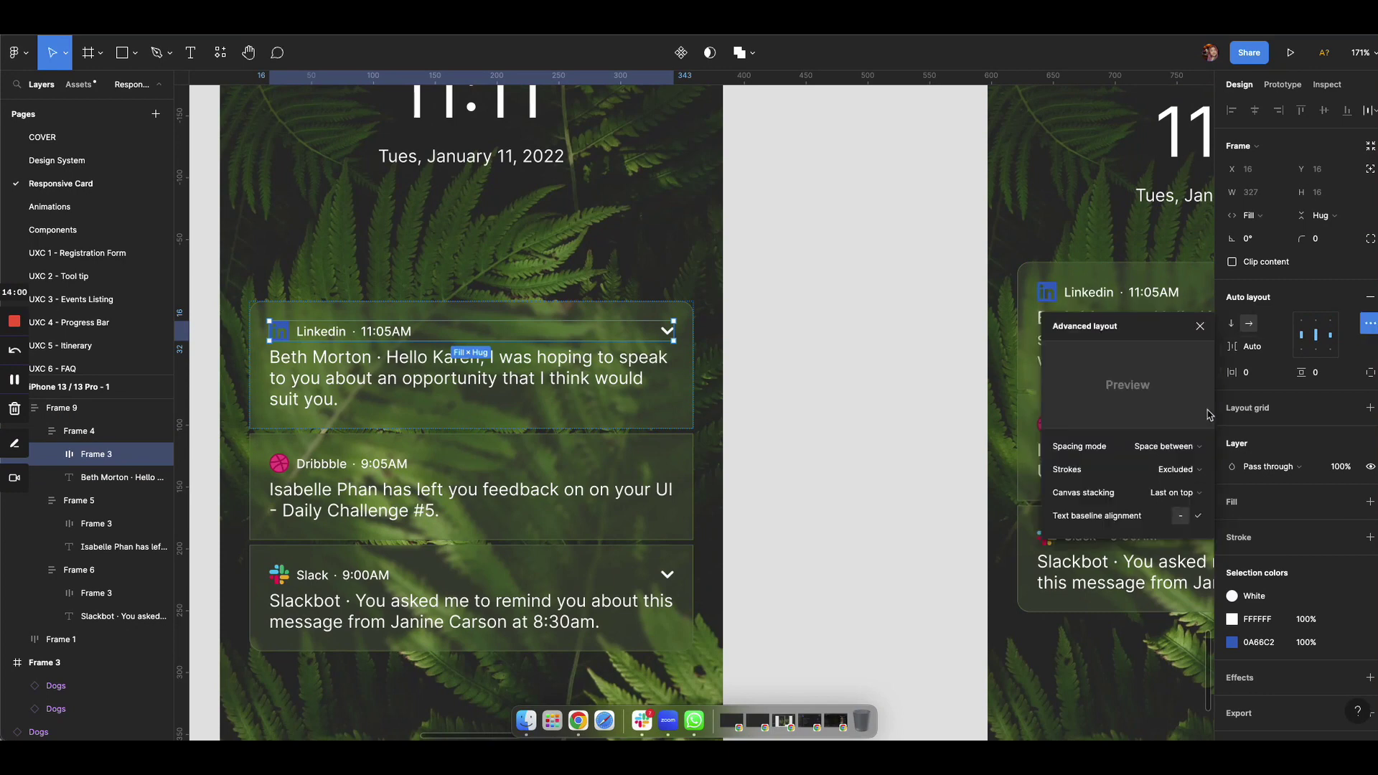
{"action": "left_click", "coordinate": [1189, 454]}
{"action": "left_click", "coordinate": [1152, 429]}
{"action": "left_click", "coordinate": [1184, 448]}
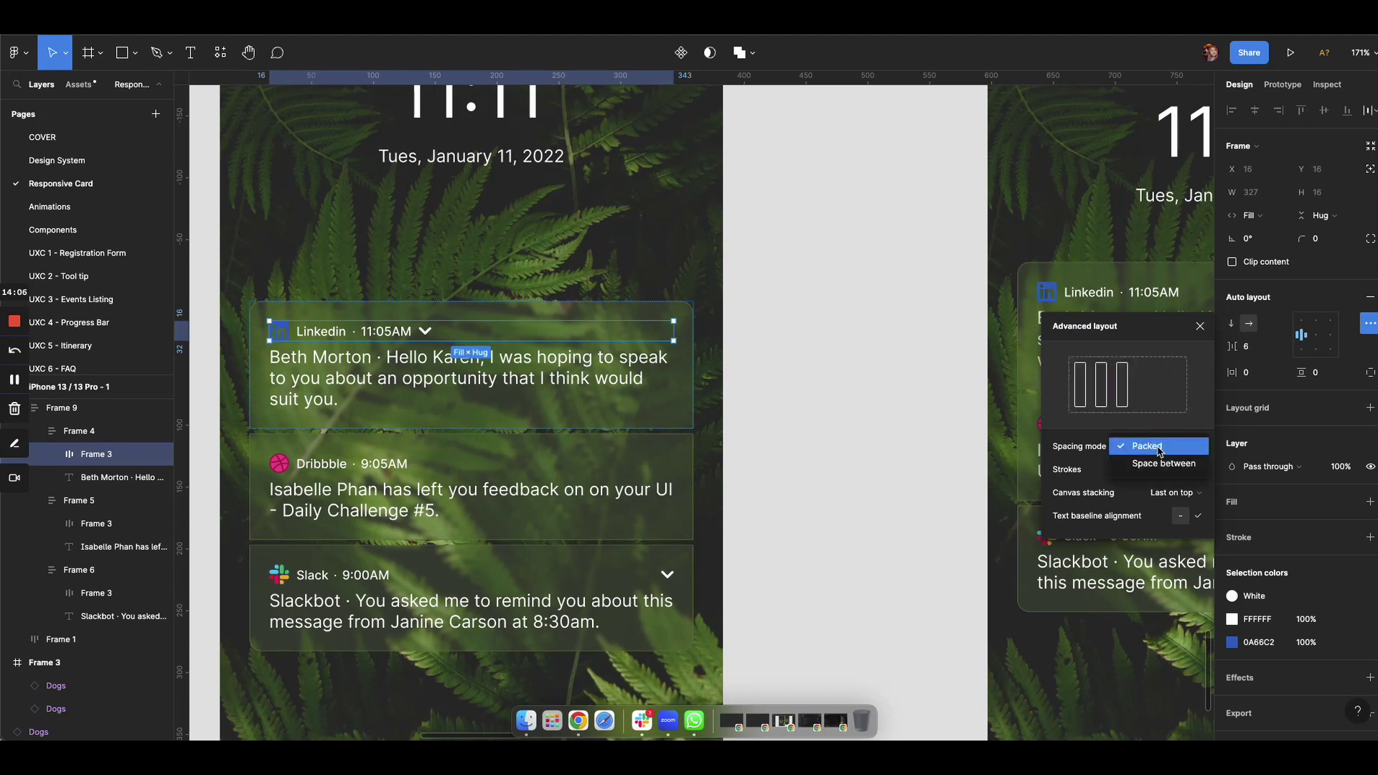
{"action": "left_click", "coordinate": [1157, 448]}
{"action": "left_click", "coordinate": [859, 382]}
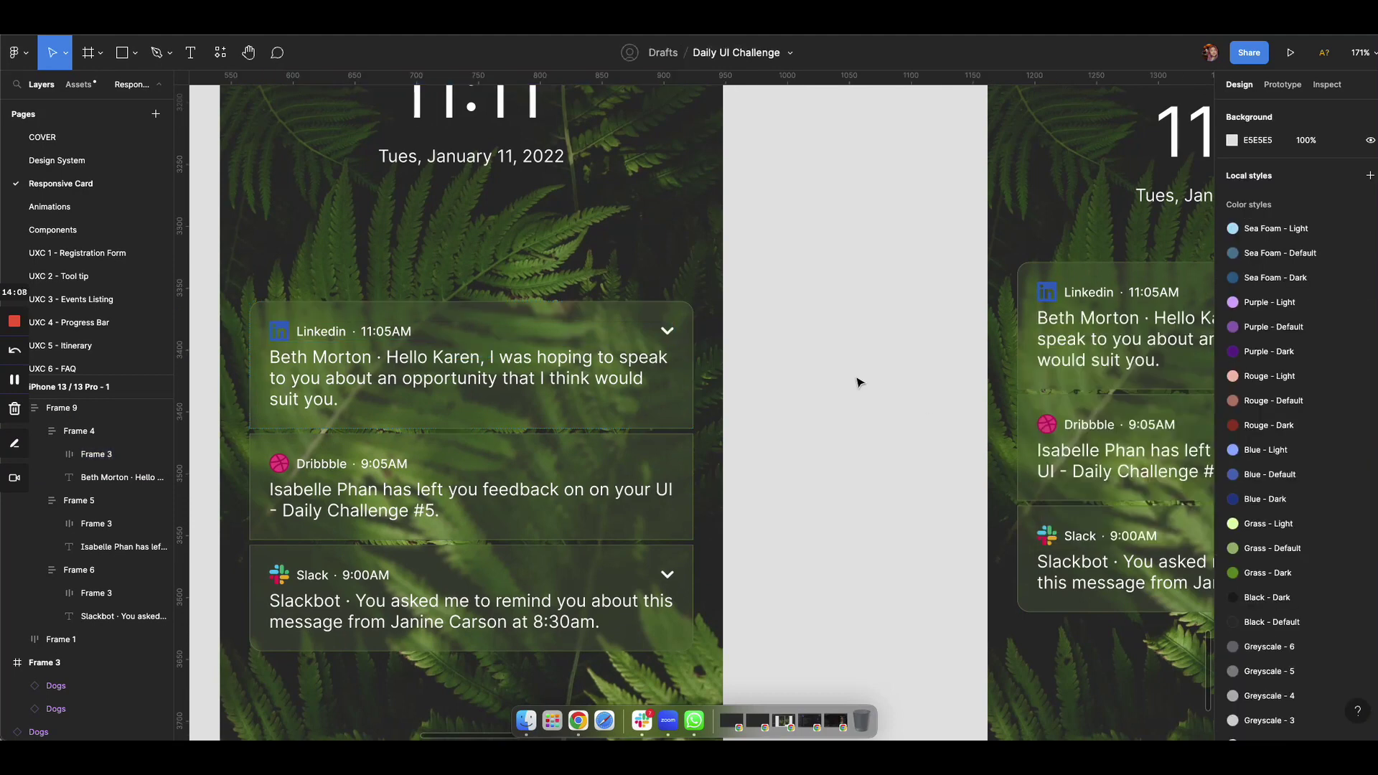